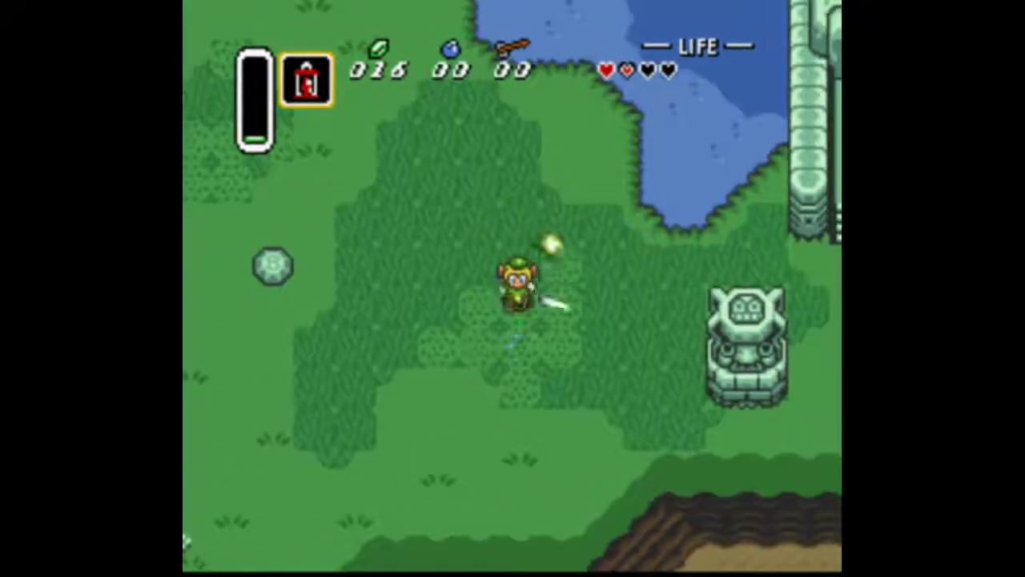
{"action": "key", "text": "Up"}
{"action": "key", "text": "Right"}
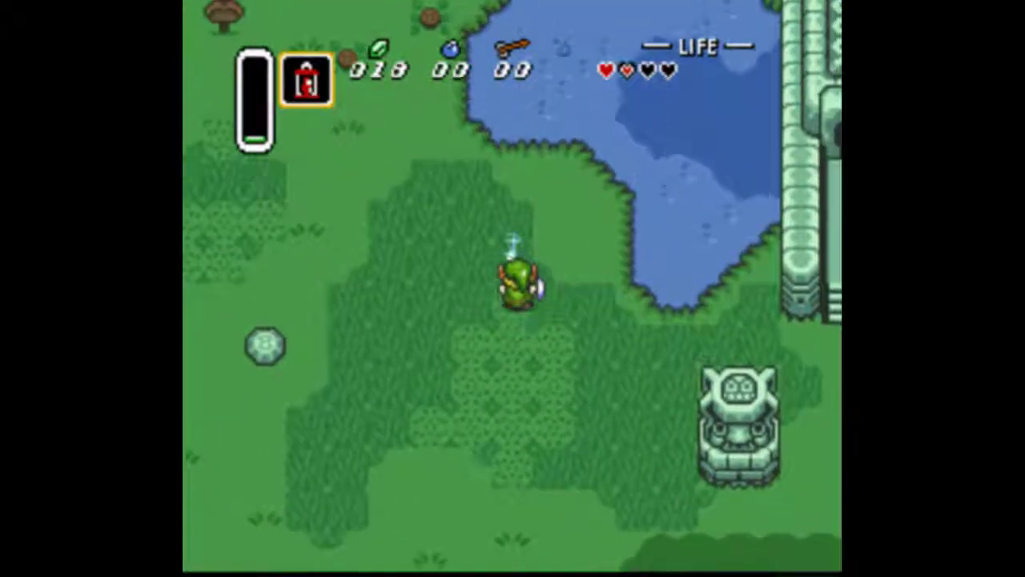
{"action": "key", "text": "Down"}
{"action": "key", "text": "Right"}
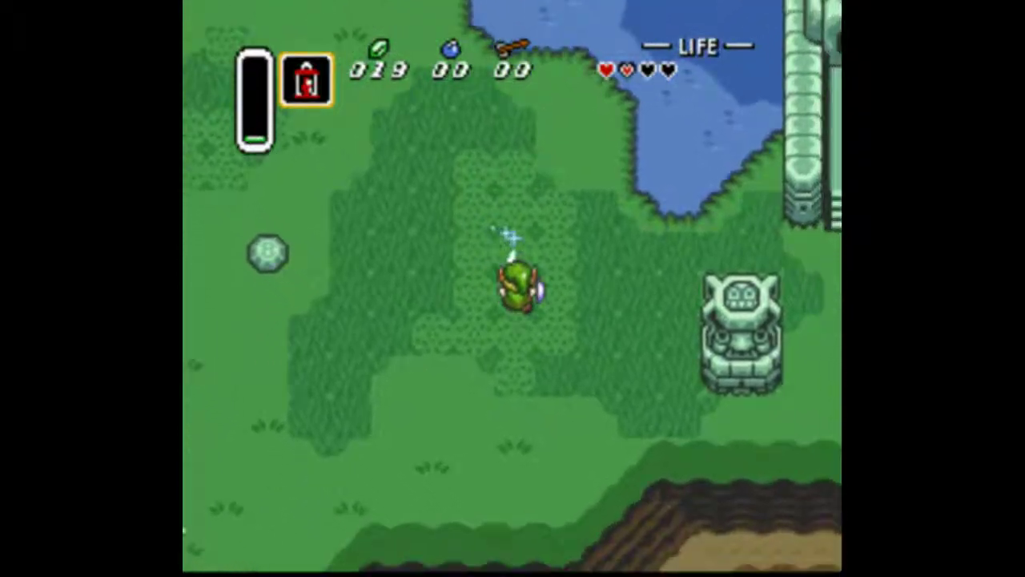
{"action": "key", "text": "Left"}
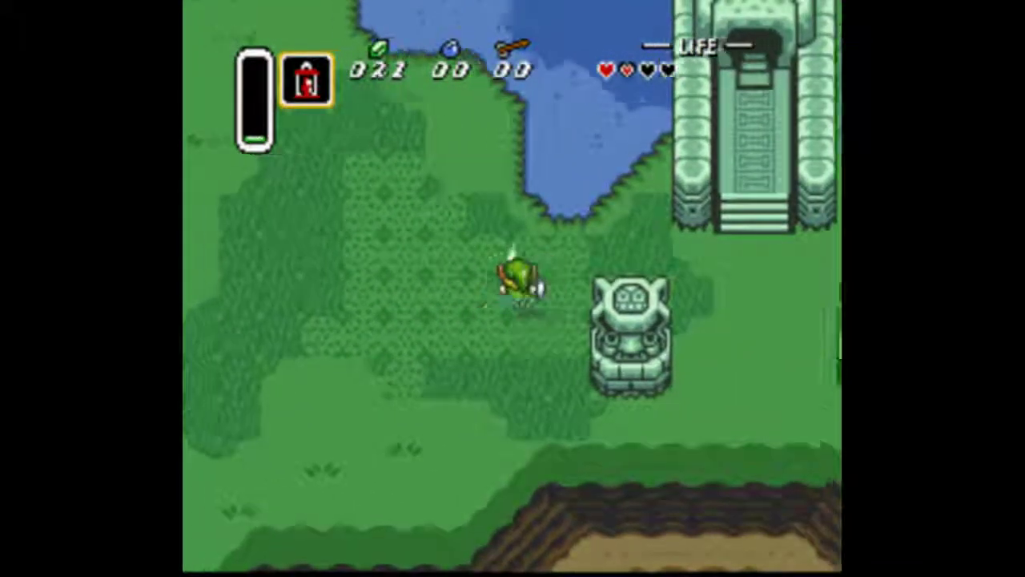
{"action": "key", "text": "Up"}
{"action": "key", "text": "Left"}
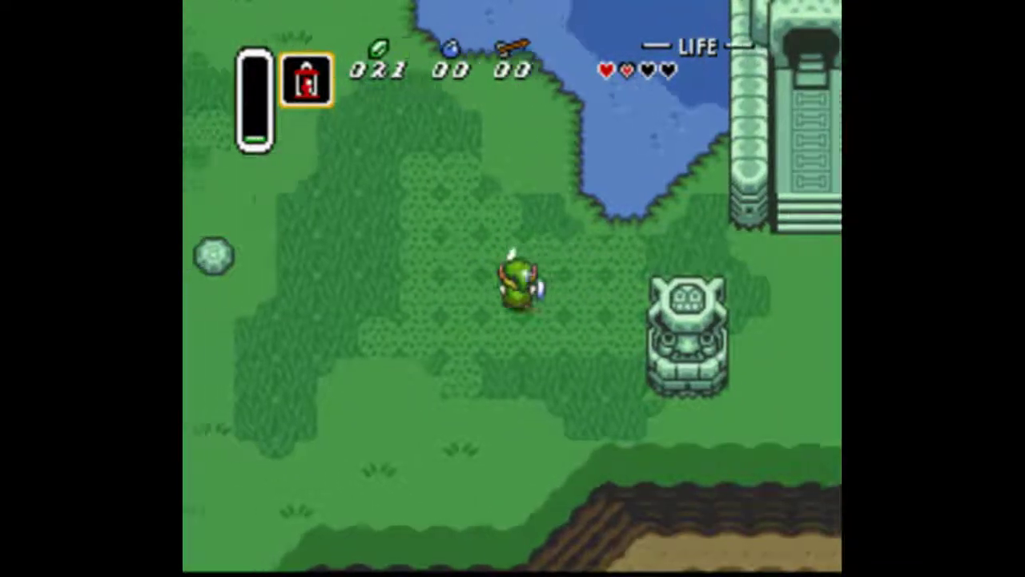
{"action": "key", "text": "Left"}
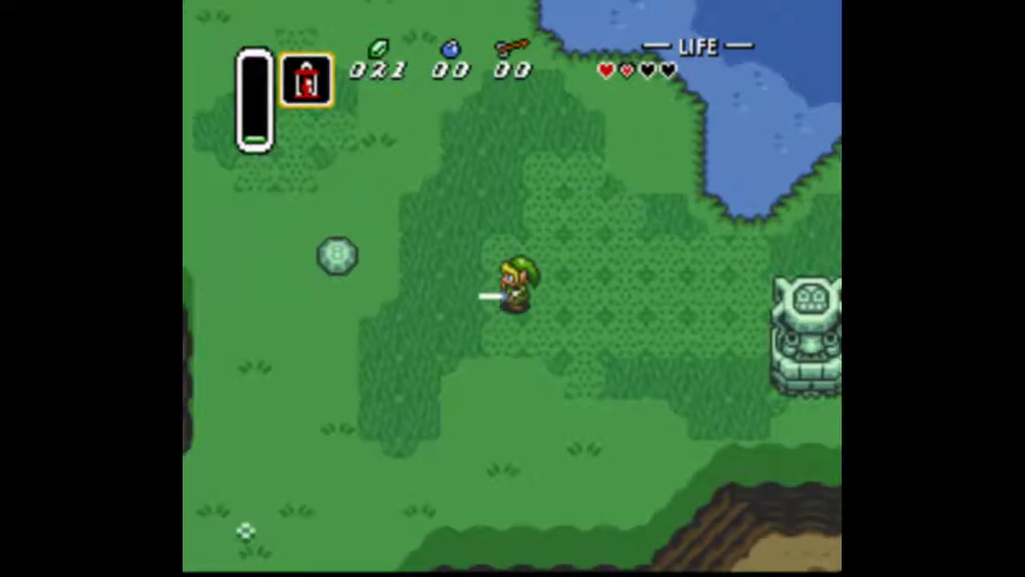
{"action": "key", "text": "Left"}
{"action": "key", "text": "Up"}
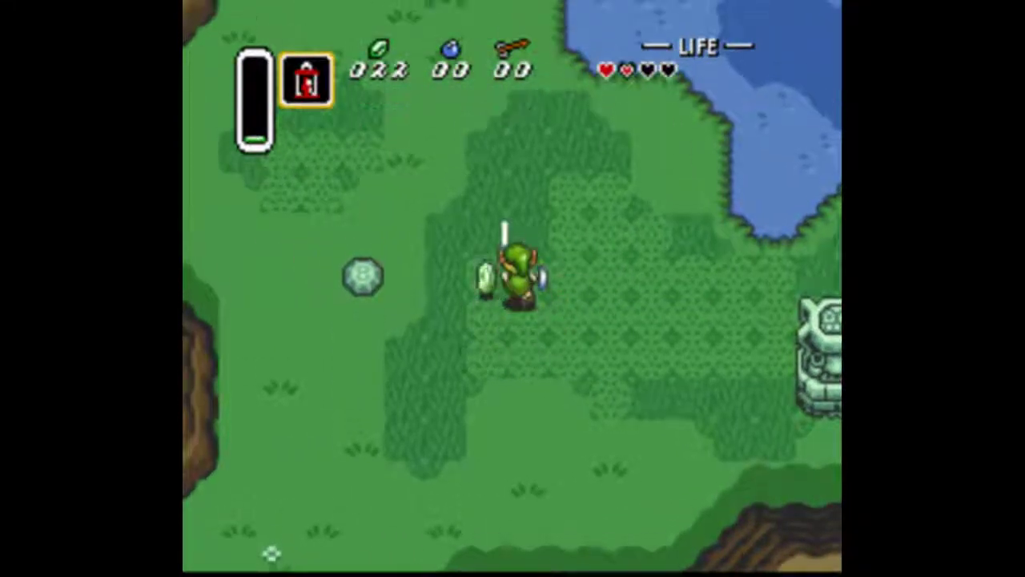
{"action": "key", "text": "Left"}
{"action": "key", "text": "Down"}
{"action": "key", "text": "Up"}
{"action": "key", "text": "Right"}
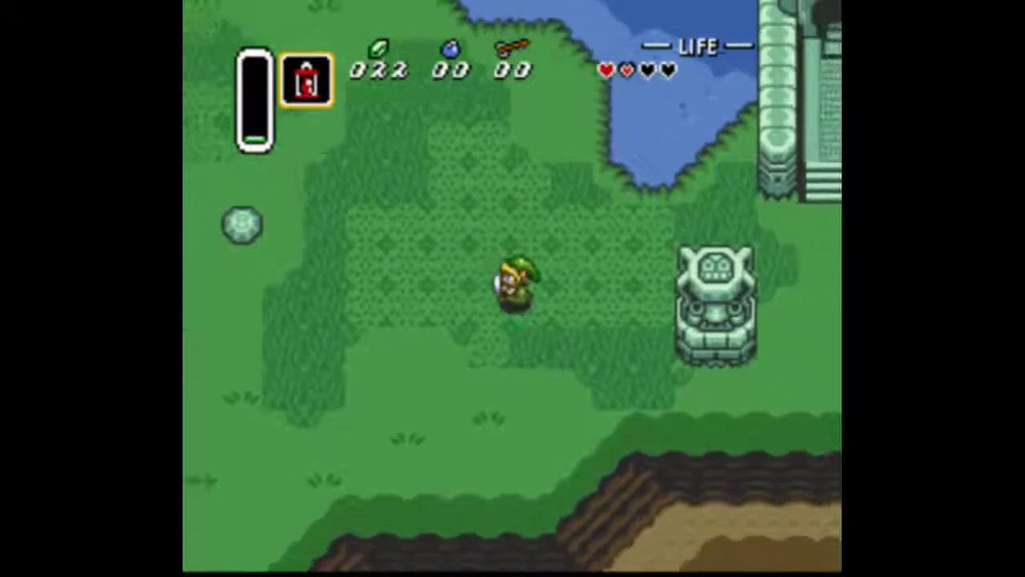
{"action": "key", "text": "Up"}
{"action": "key", "text": "Down"}
{"action": "key", "text": "Left"}
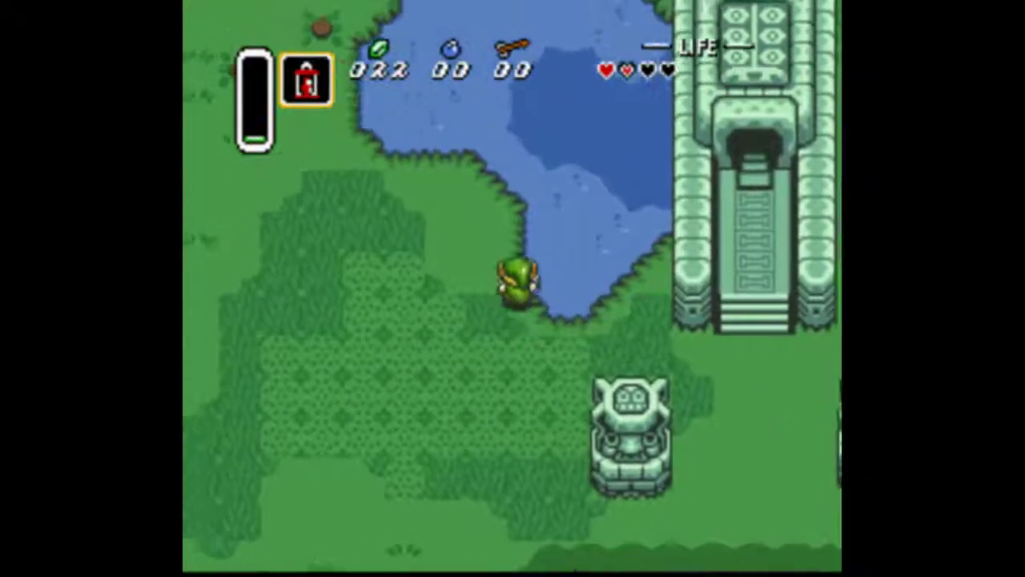
{"action": "key", "text": "Up"}
{"action": "key", "text": "Down"}
{"action": "key", "text": "z"}
{"action": "key", "text": "Down"}
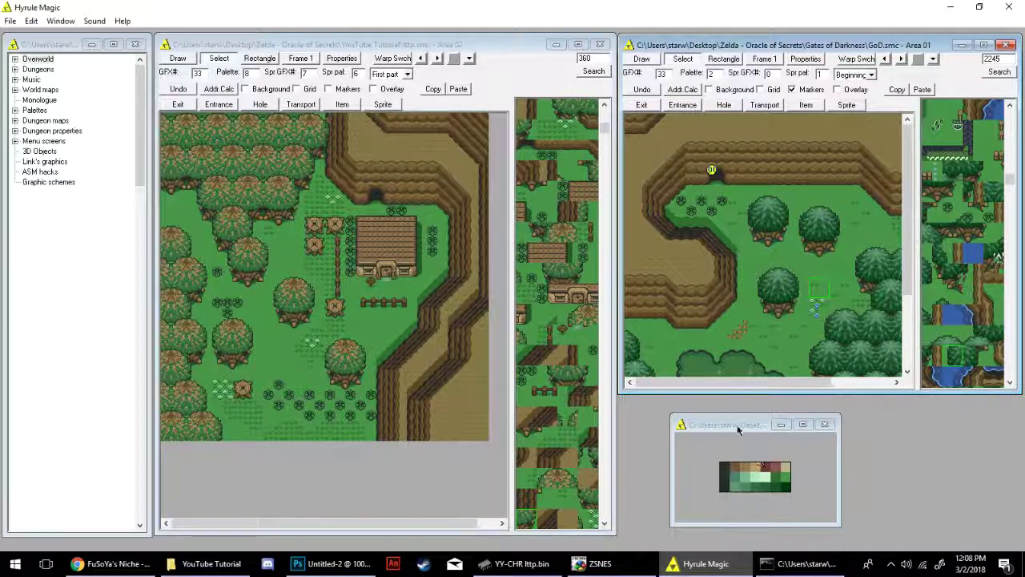
- Open Area colors 1 pal 0 of lttp.smc in a small window beside the repositioned Gates of Darkness reference palette
{"action": "left_click_drag", "start_coordinate": [738, 430], "coordinate": [835, 430]}
{"action": "left_click", "coordinate": [761, 281]}
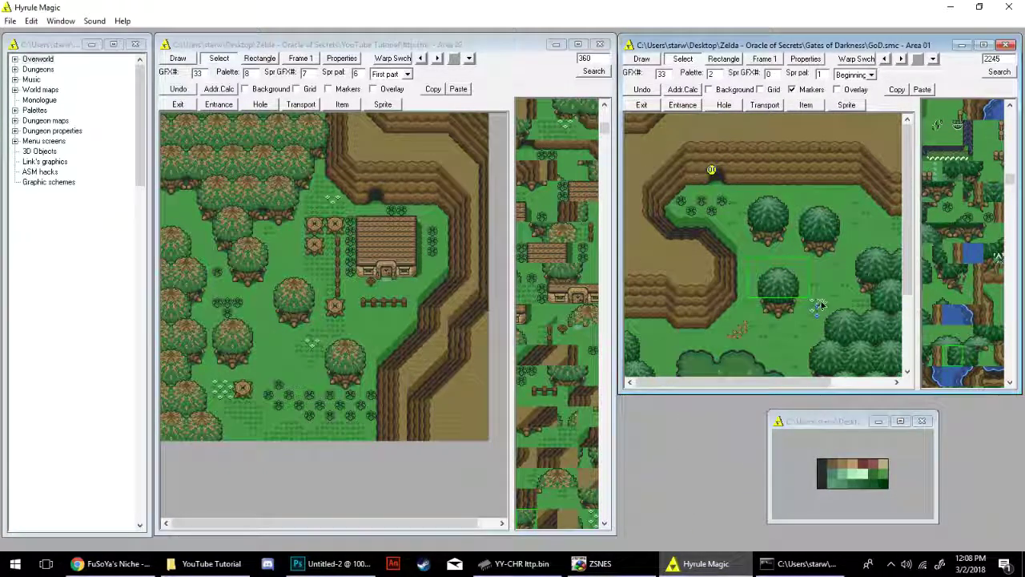
{"action": "left_click", "coordinate": [14, 109]}
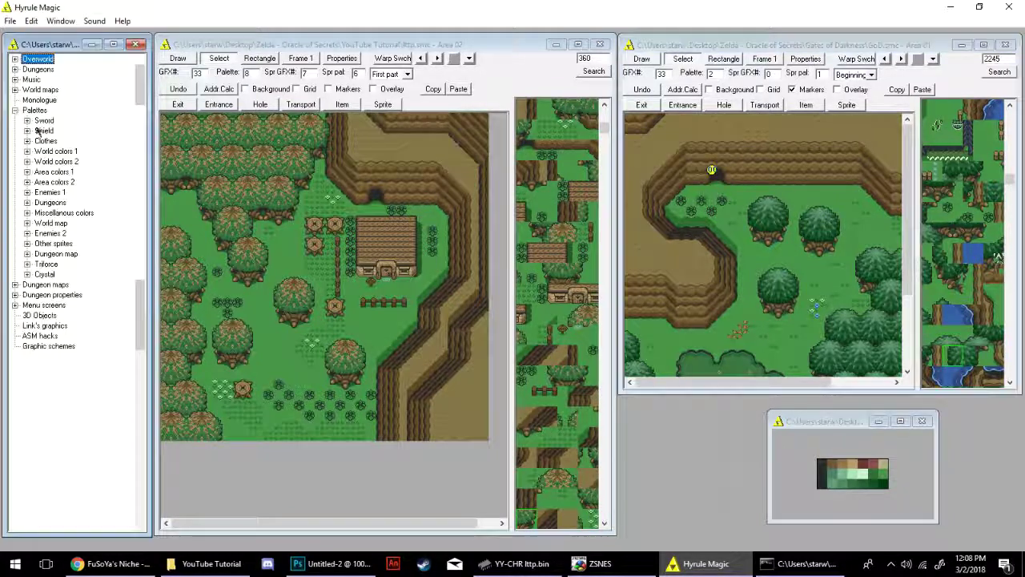
{"action": "left_click", "coordinate": [27, 171]}
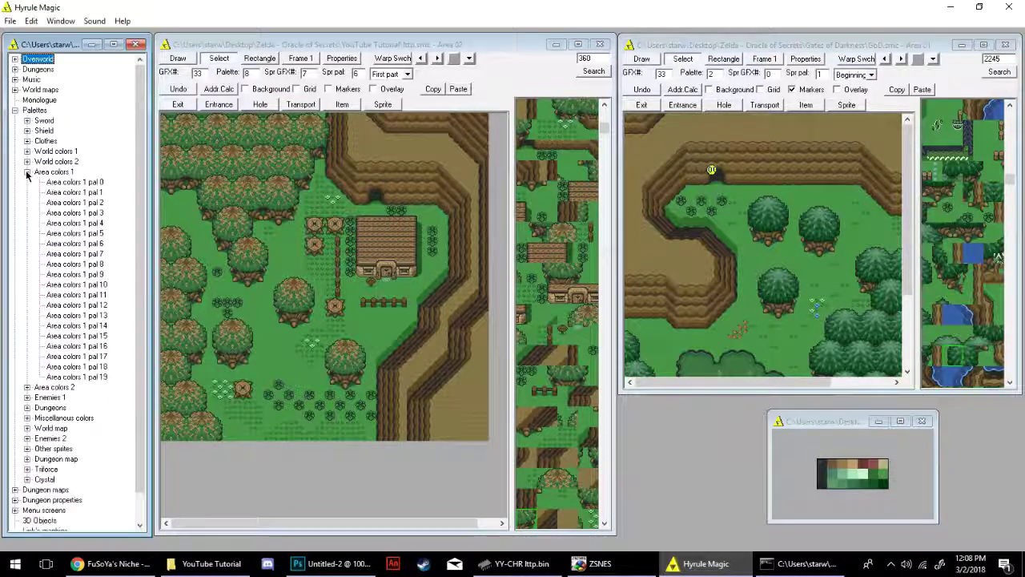
{"action": "double_click", "coordinate": [67, 183]}
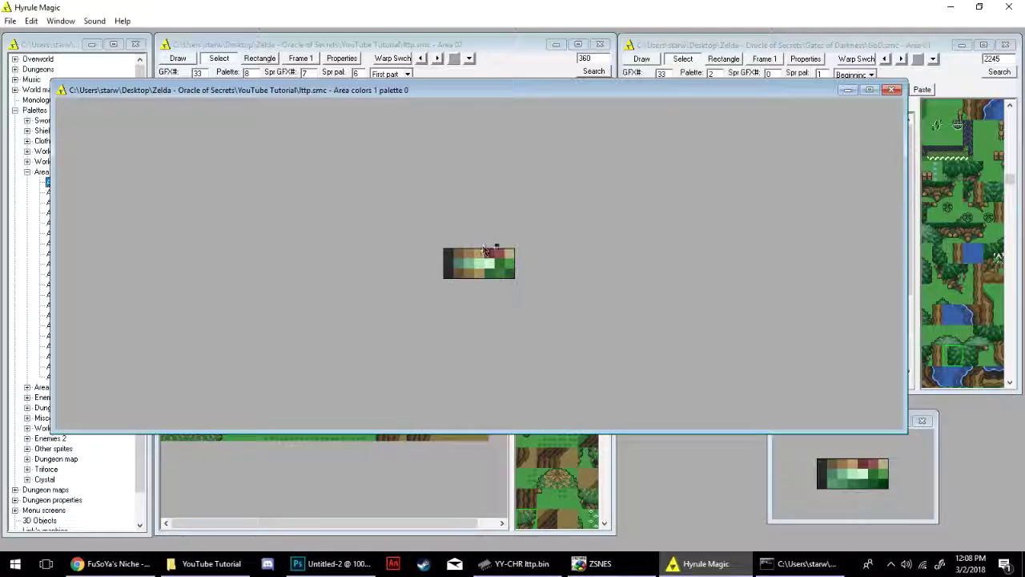
{"action": "left_click_drag", "start_coordinate": [904, 430], "coordinate": [307, 205]}
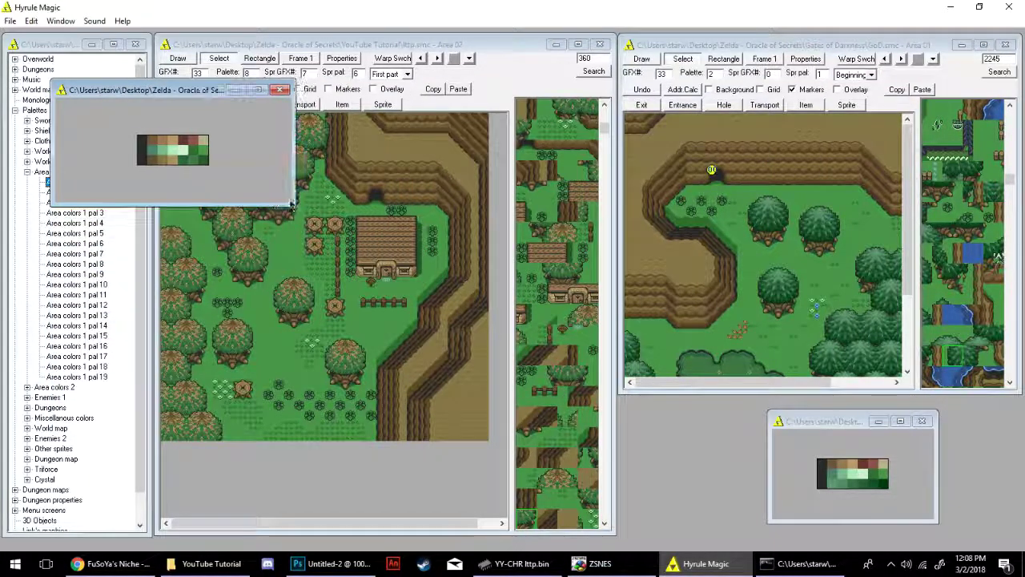
{"action": "left_click_drag", "start_coordinate": [161, 90], "coordinate": [380, 443]}
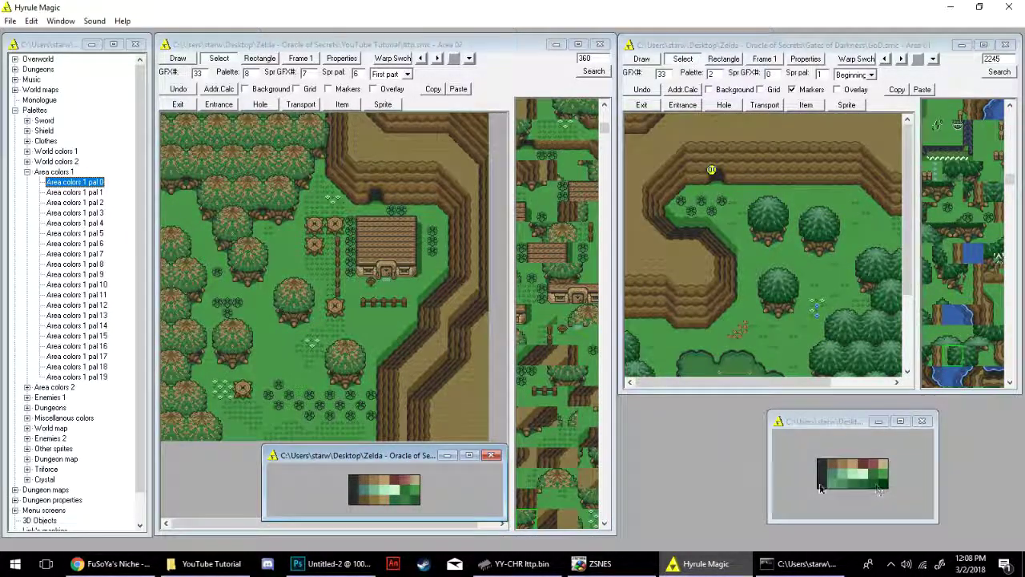
- Store the green with RGB 96, 152, 112 from the reference palette's bottom row repeatedly as custom colors
{"action": "left_click", "coordinate": [400, 498]}
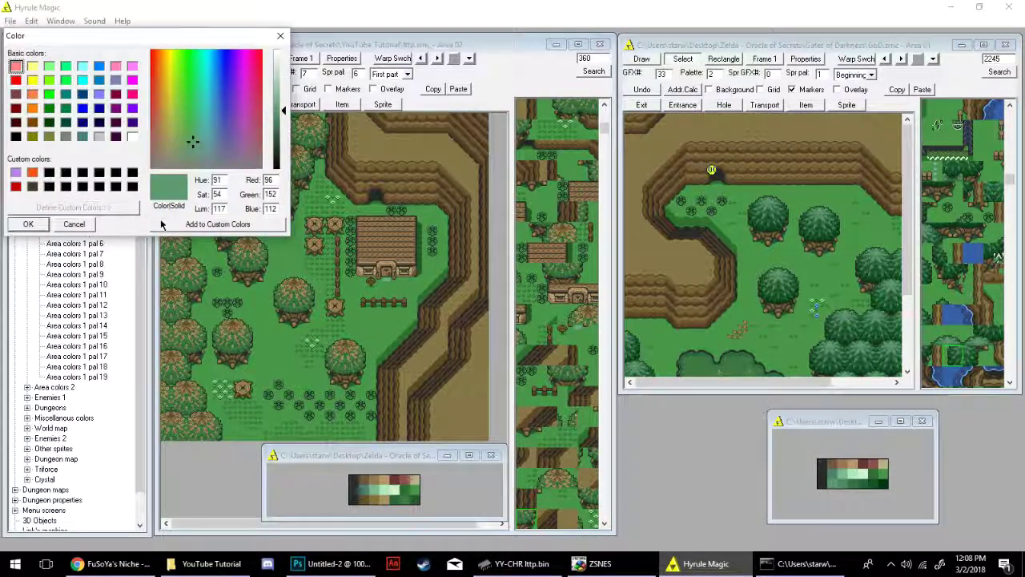
{"action": "triple_click", "coordinate": [162, 226]}
{"action": "triple_click", "coordinate": [162, 226]}
{"action": "double_click", "coordinate": [162, 227]}
{"action": "left_click", "coordinate": [162, 227]}
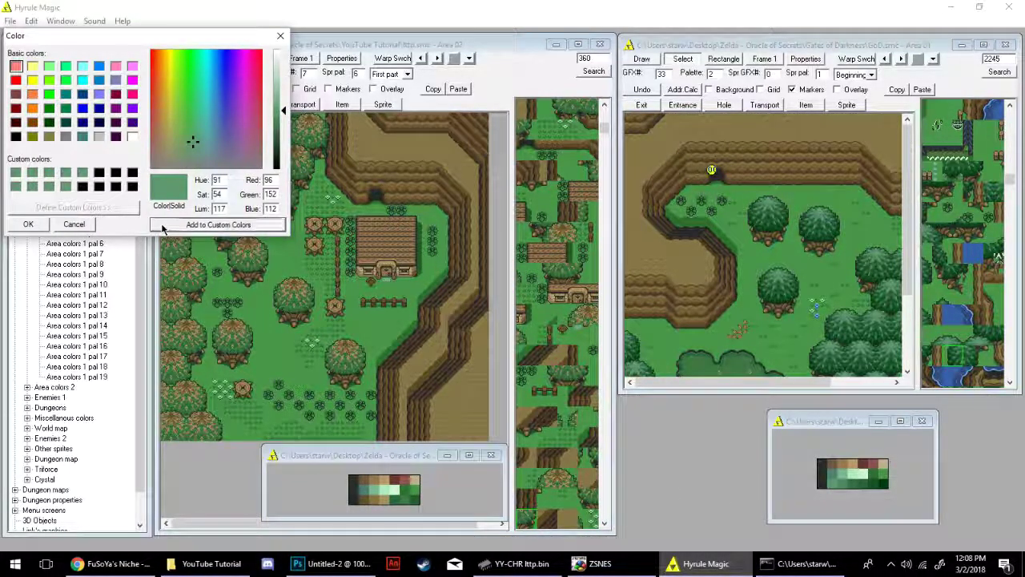
{"action": "left_click", "coordinate": [28, 224]}
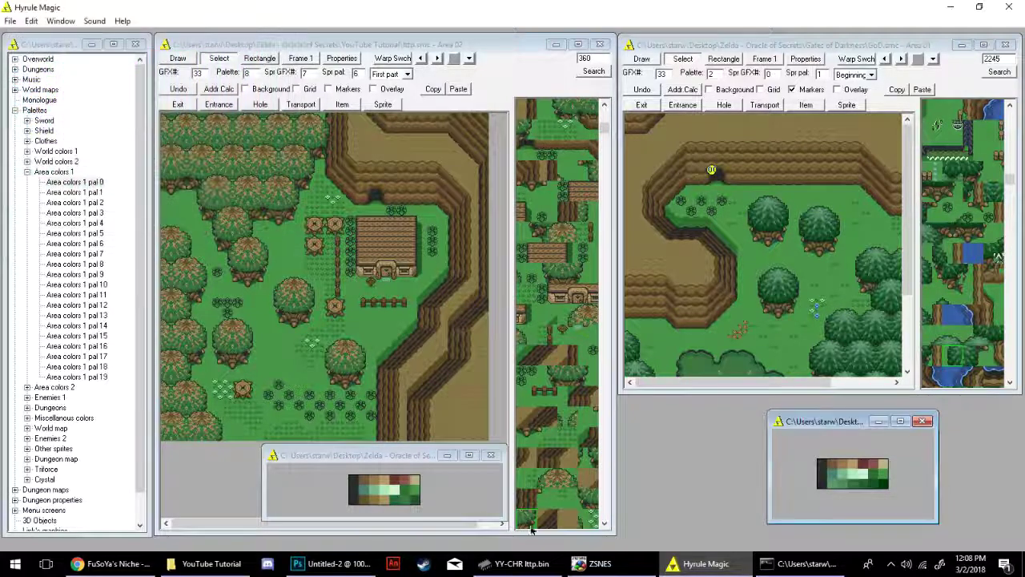
- Store the reference palette's greens RGB 80, 136, 96 and RGB 56, 112, 72 as custom colors
{"action": "left_click", "coordinate": [360, 490]}
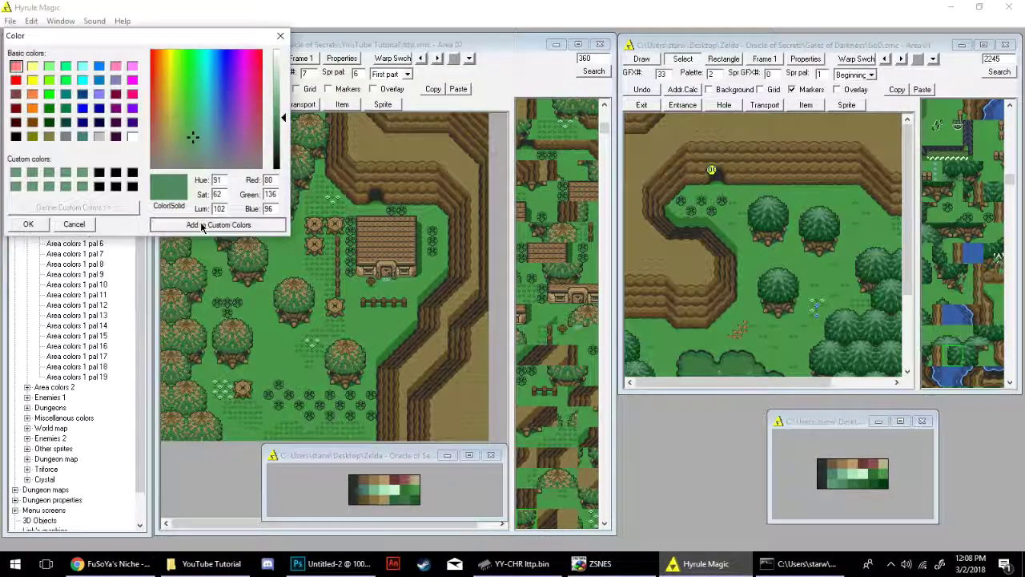
{"action": "left_click", "coordinate": [202, 227]}
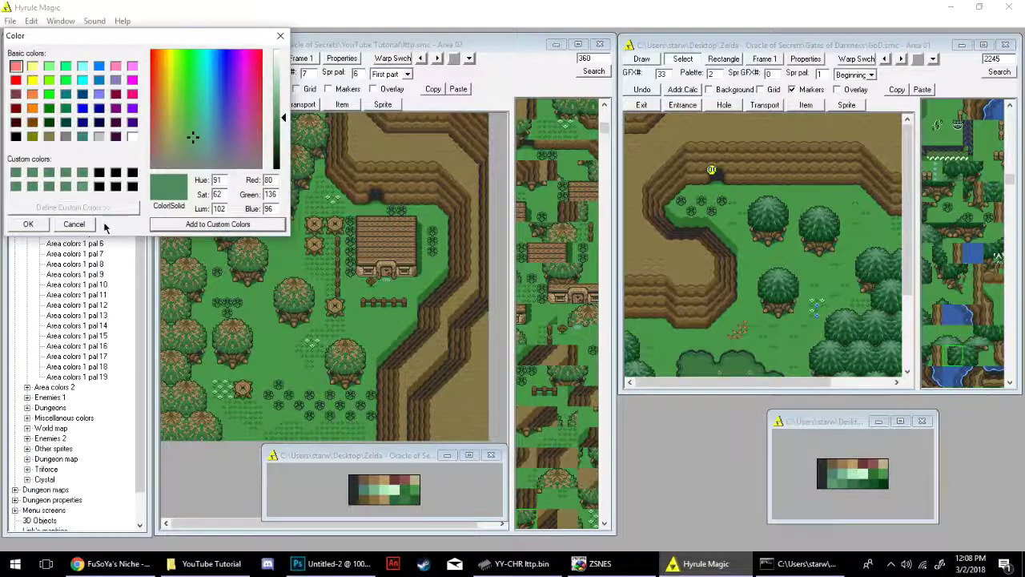
{"action": "left_click", "coordinate": [73, 224]}
{"action": "left_click", "coordinate": [850, 480]}
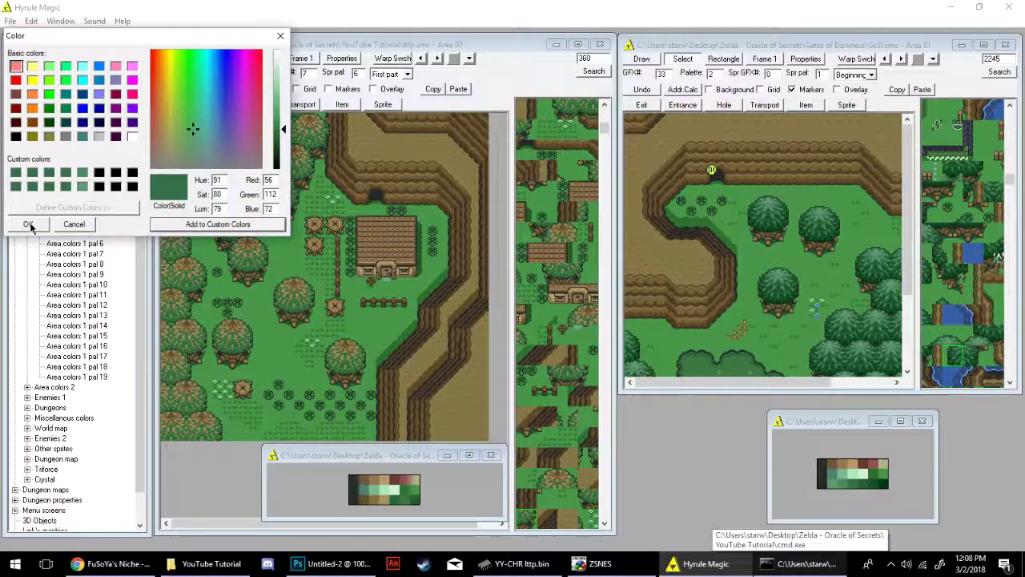
{"action": "left_click", "coordinate": [29, 227]}
- Store the reference palette's darker greens RGB 40, 96, 56, RGB 24, 80, 40 and RGB 0, 56, 16 as custom colors
{"action": "left_click", "coordinate": [865, 491]}
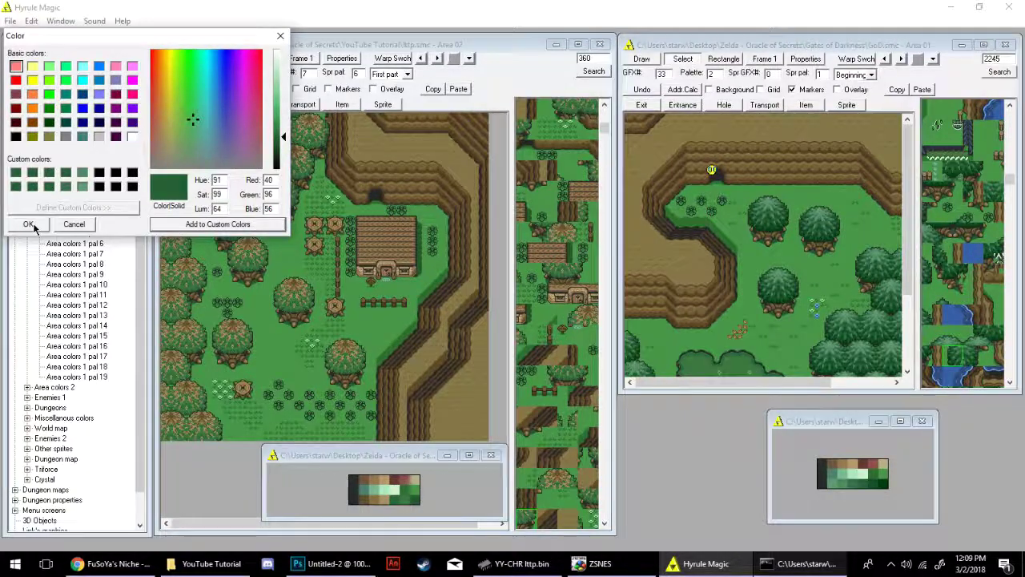
{"action": "left_click", "coordinate": [29, 227]}
{"action": "left_click", "coordinate": [878, 481]}
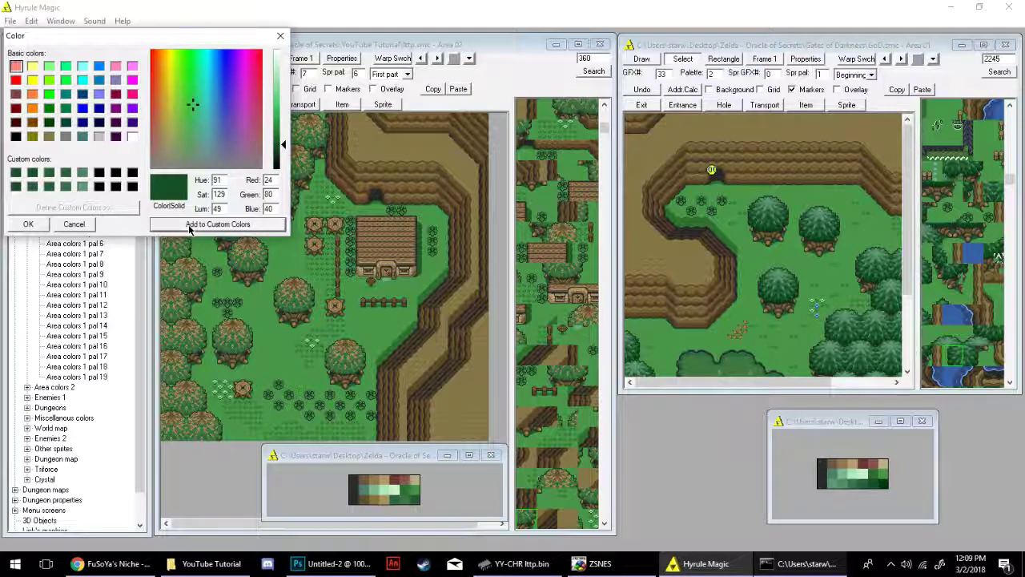
{"action": "left_click", "coordinate": [28, 224]}
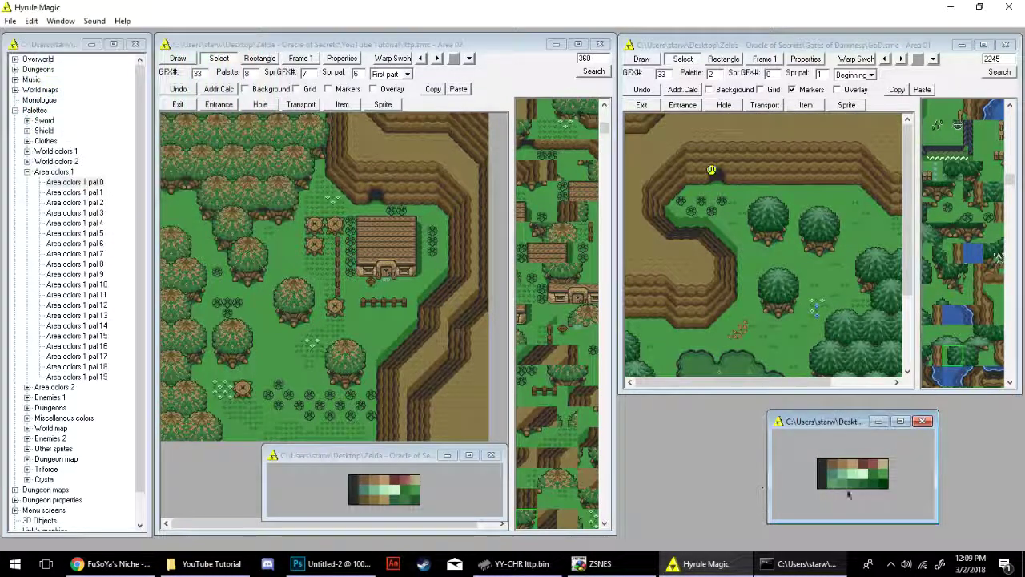
{"action": "left_click", "coordinate": [886, 488]}
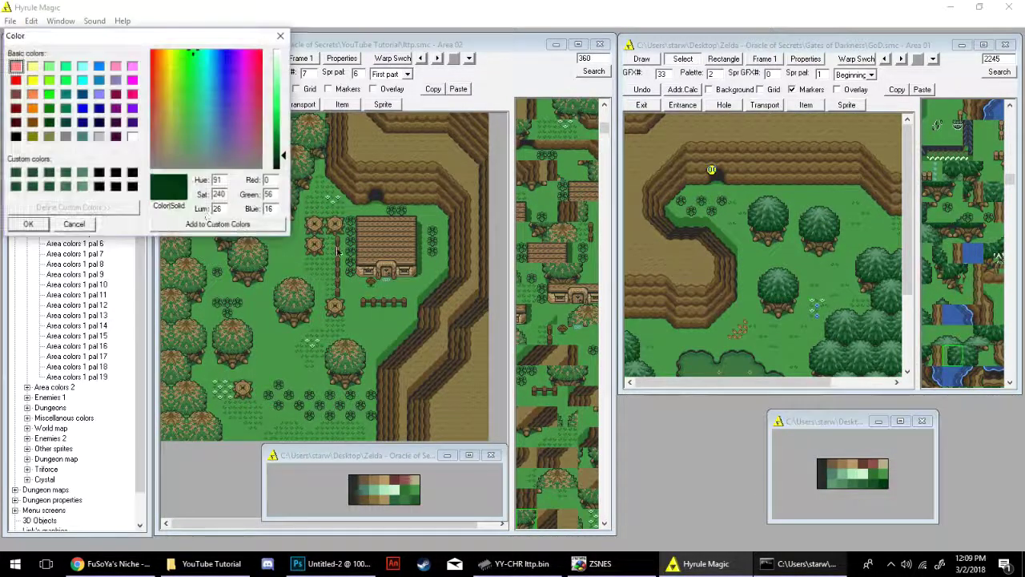
{"action": "left_click", "coordinate": [194, 226]}
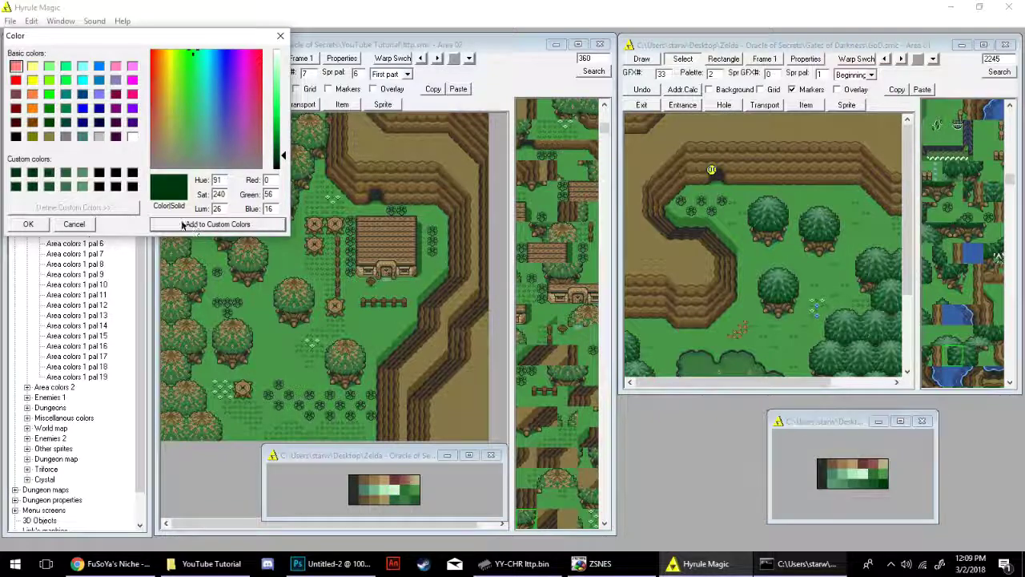
{"action": "left_click", "coordinate": [28, 224]}
- Recolor the first two bottom-row swatches of the lttp.smc palette with saved greens, using RGB 80, 136, 96 for the second
{"action": "left_click", "coordinate": [345, 482]}
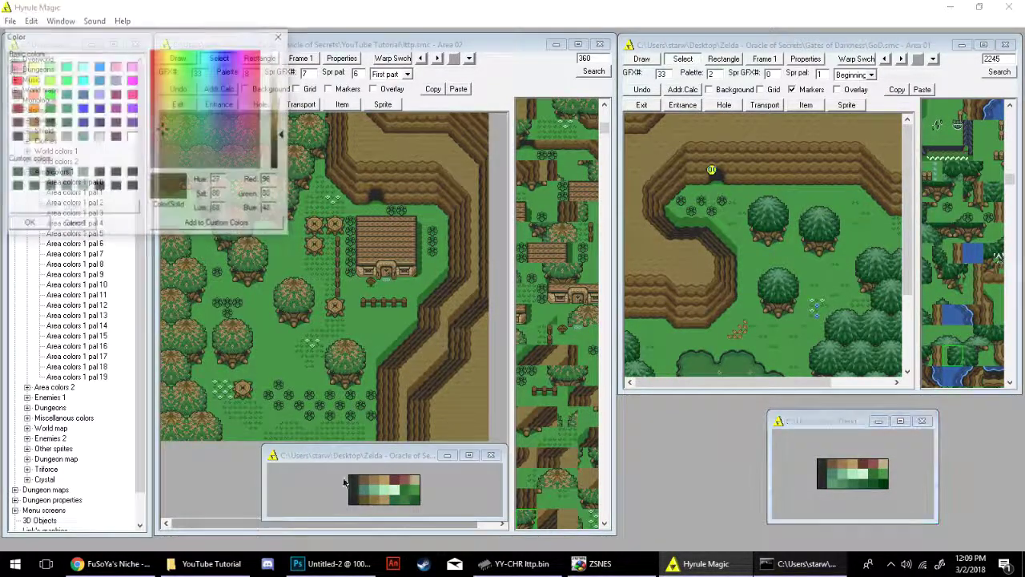
{"action": "left_click", "coordinate": [82, 171]}
{"action": "left_click", "coordinate": [30, 222]}
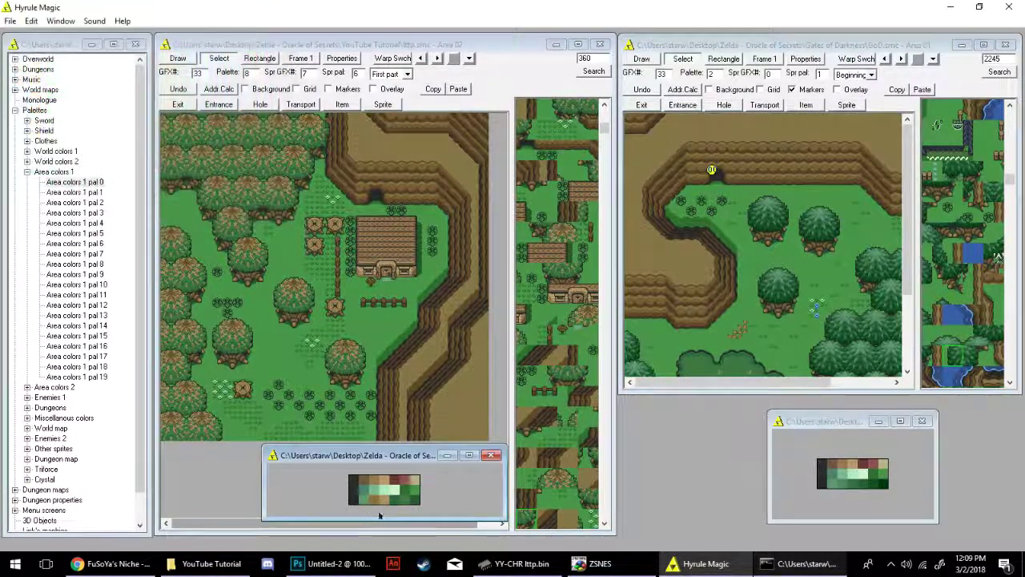
{"action": "left_click", "coordinate": [380, 498]}
{"action": "left_click", "coordinate": [82, 171]}
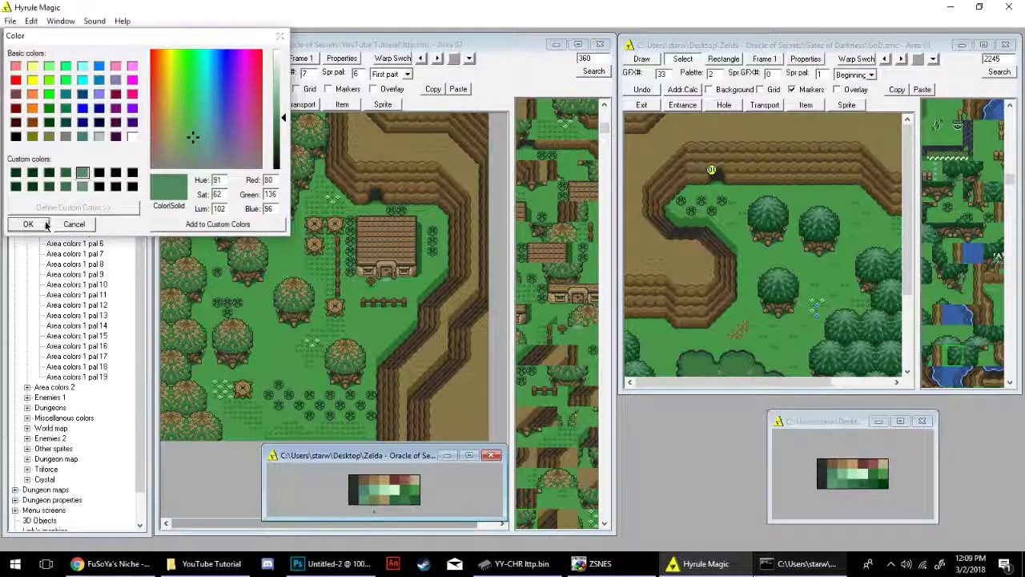
{"action": "left_click", "coordinate": [46, 225]}
- Set the third bottom-row swatch of the lttp.smc palette to RGB 56, 112, 72 and edit the following swatch's color
{"action": "left_click", "coordinate": [380, 499]}
{"action": "left_click", "coordinate": [66, 186]}
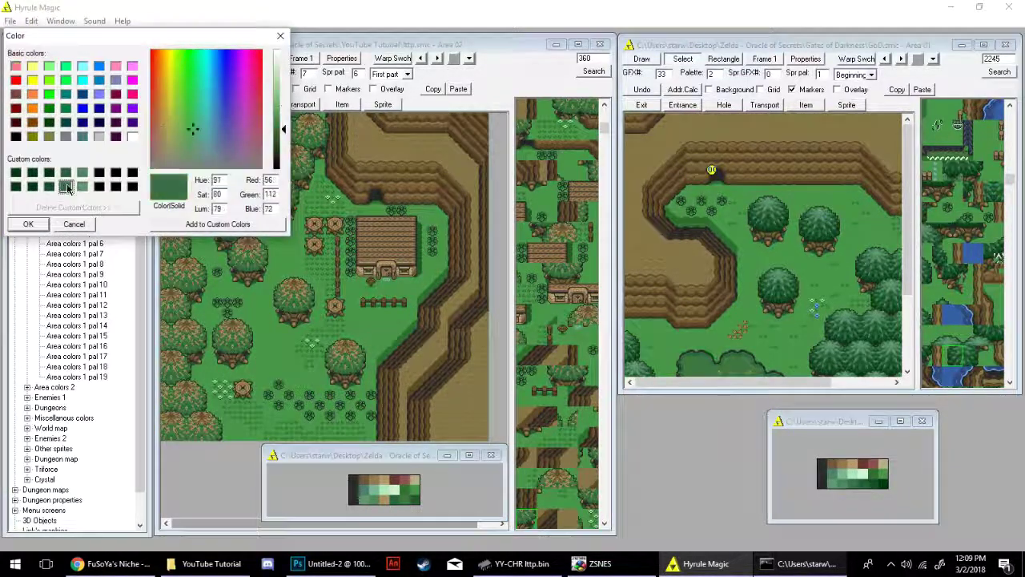
{"action": "left_click", "coordinate": [40, 224]}
{"action": "left_click", "coordinate": [397, 499]}
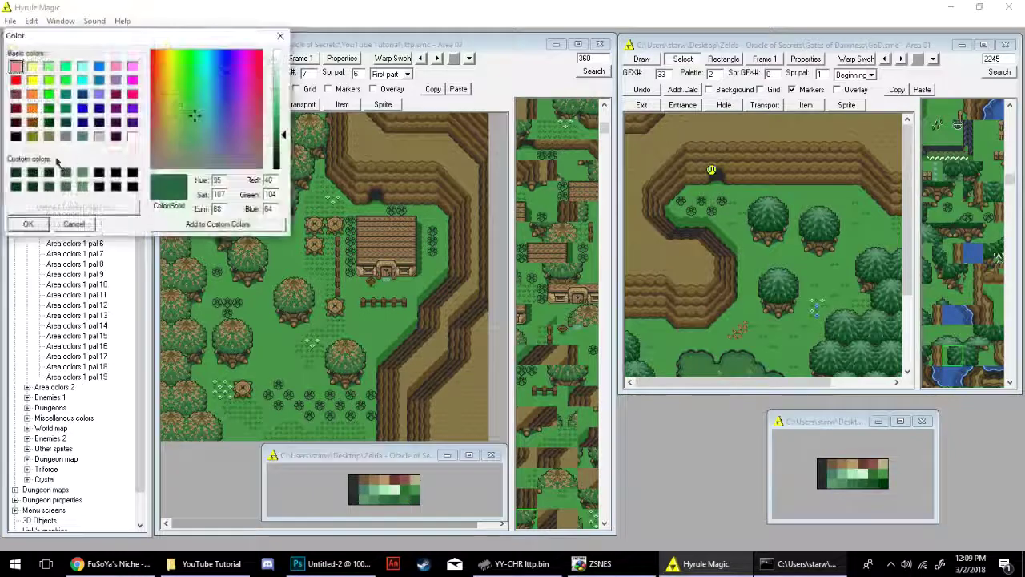
{"action": "left_click", "coordinate": [30, 224]}
- Recolor the remaining bottom-row swatches of the lttp.smc palette with saved dark greens, close the palette and return to the Area 02 map
{"action": "left_click", "coordinate": [387, 478]}
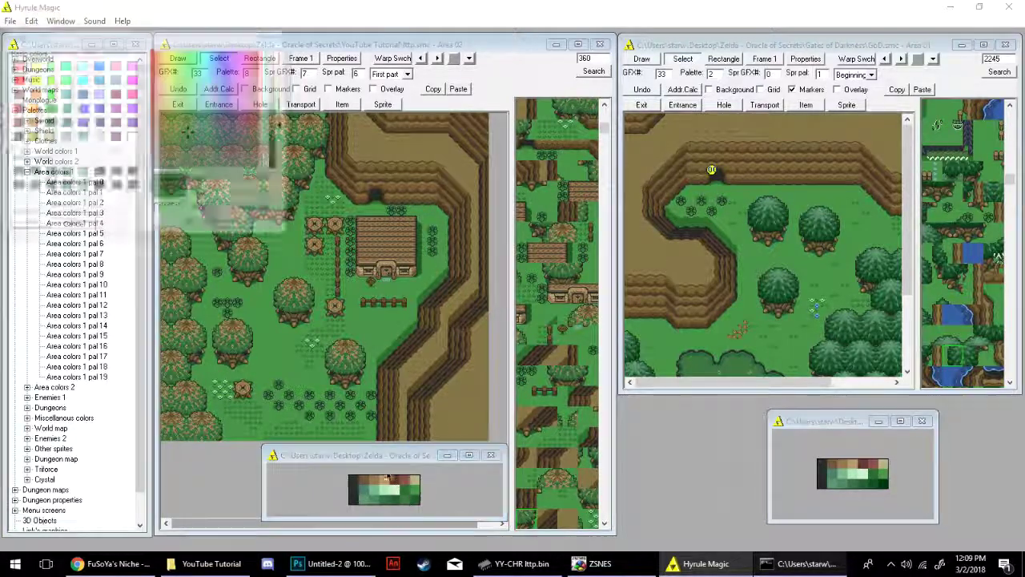
{"action": "left_click", "coordinate": [66, 186]}
{"action": "left_click", "coordinate": [28, 224]}
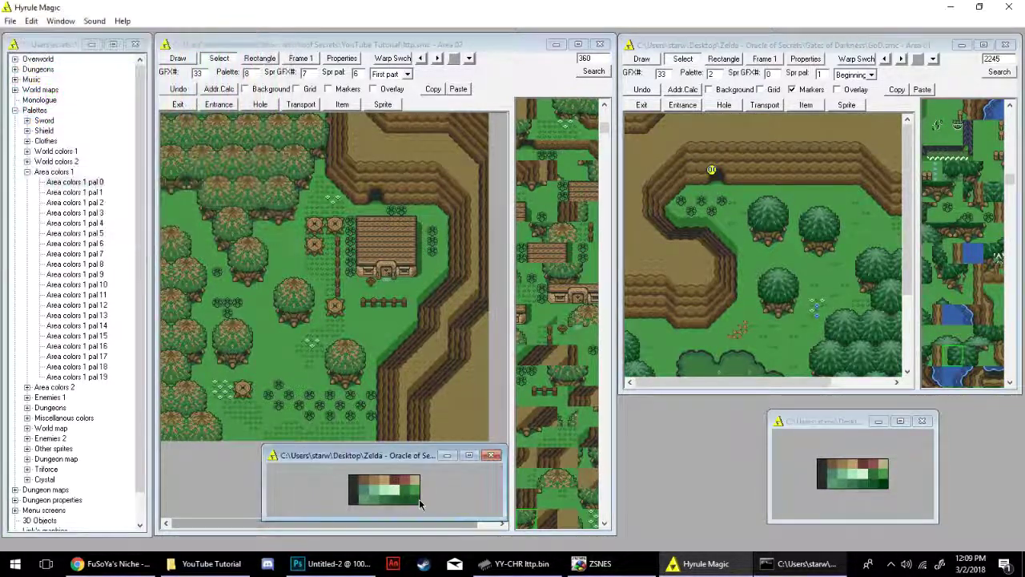
{"action": "left_click", "coordinate": [419, 503]}
{"action": "left_click", "coordinate": [32, 186]}
{"action": "left_click", "coordinate": [29, 224]}
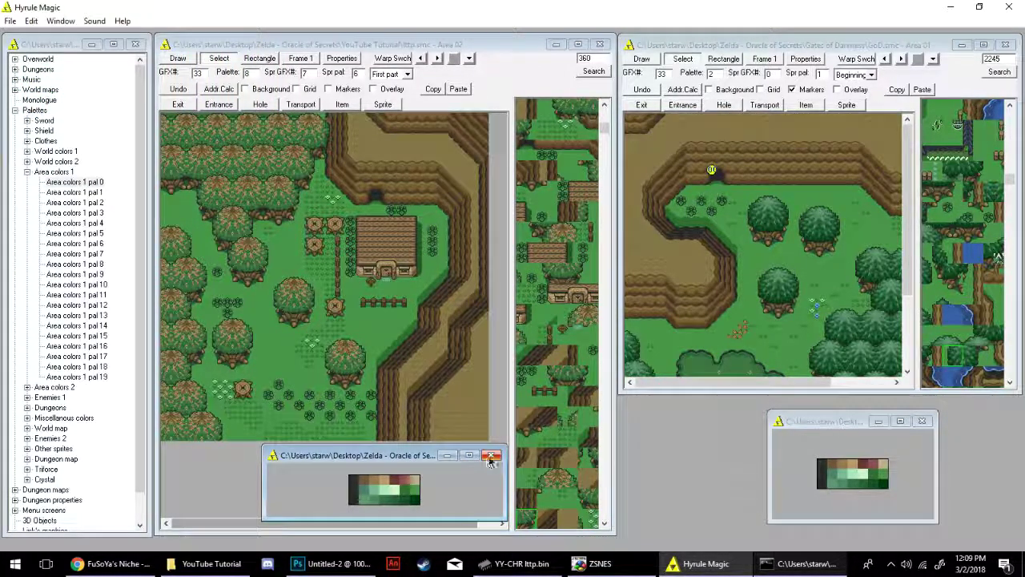
{"action": "left_click", "coordinate": [492, 456]}
{"action": "left_click", "coordinate": [464, 41]}
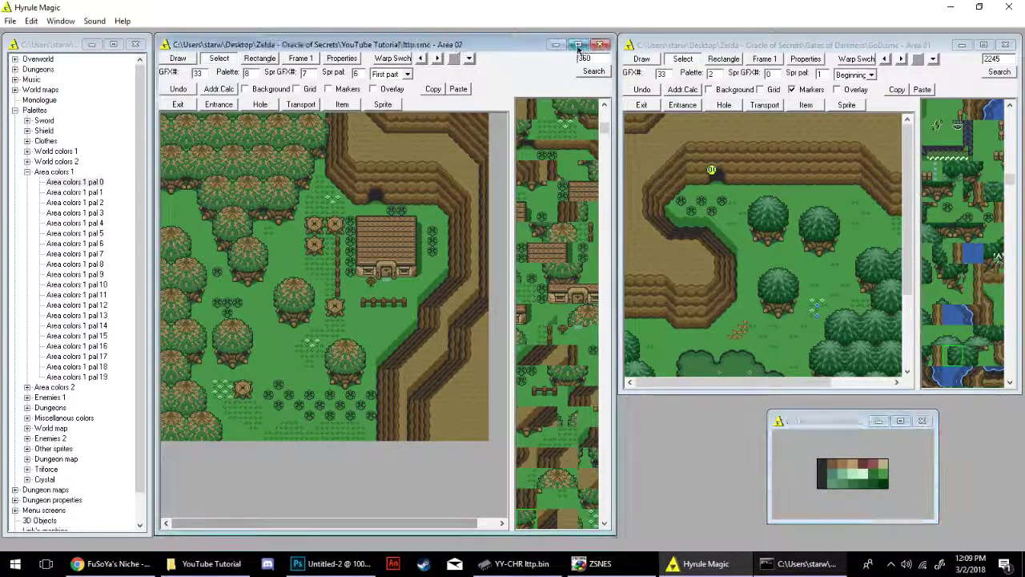
- Close the Area 02 map of lttp.smc and bring its overworld area list into view
{"action": "left_click", "coordinate": [600, 44]}
{"action": "left_click", "coordinate": [15, 59]}
{"action": "left_click", "coordinate": [15, 59]}
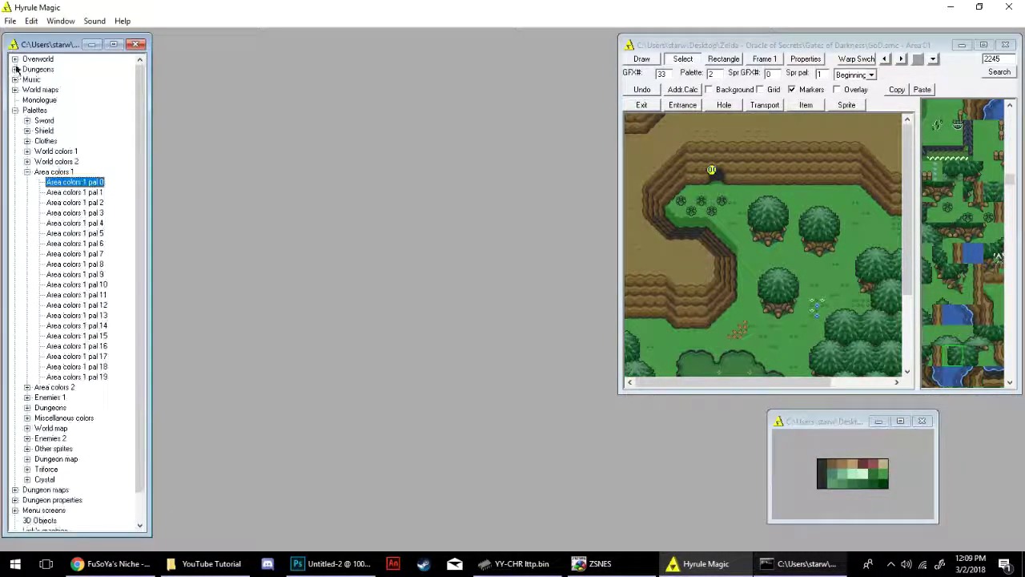
{"action": "left_click", "coordinate": [15, 69]}
{"action": "left_click", "coordinate": [14, 59]}
{"action": "left_click", "coordinate": [15, 59]}
{"action": "double_click", "coordinate": [49, 89]}
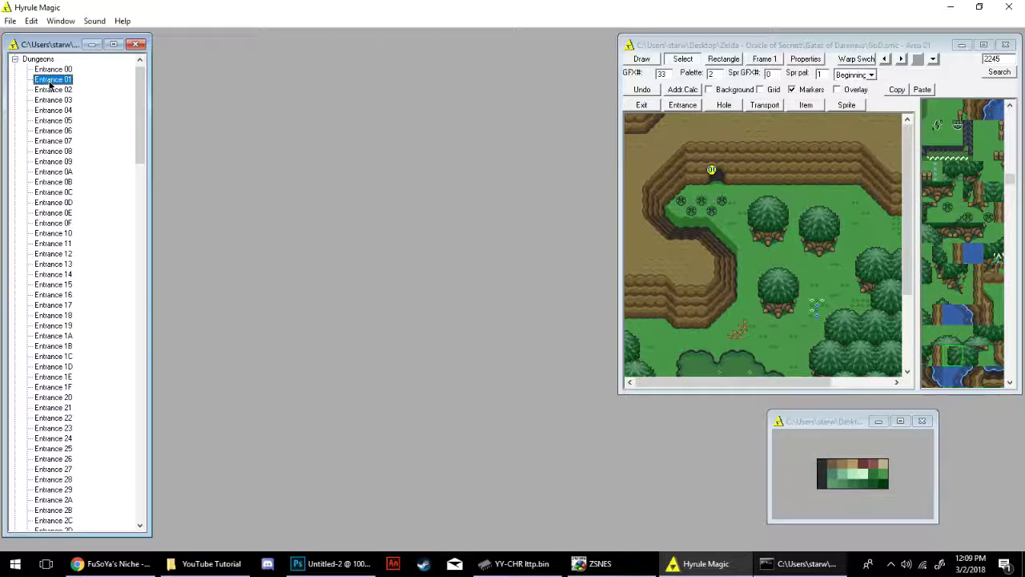
{"action": "left_click", "coordinate": [437, 137]}
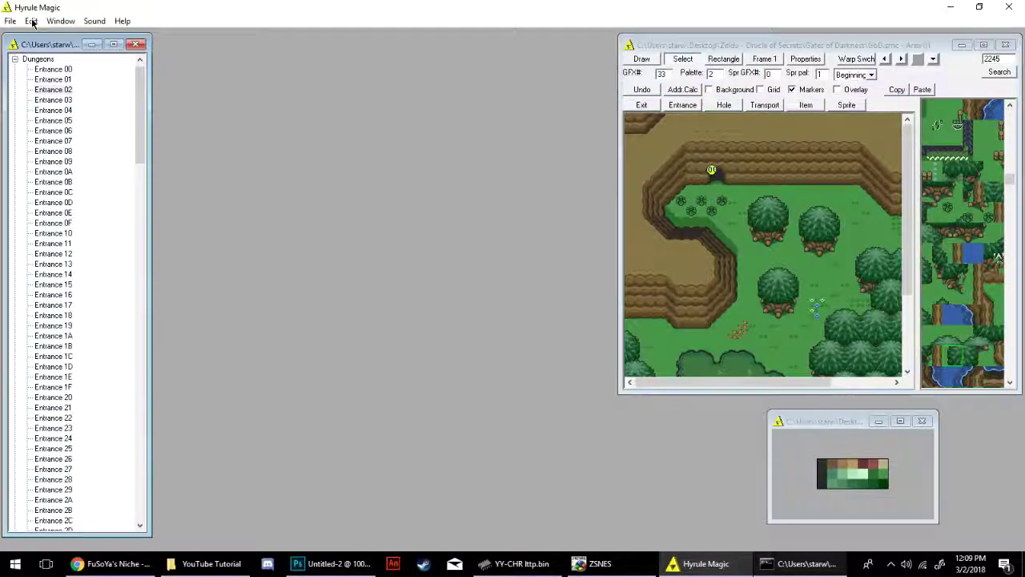
{"action": "left_click", "coordinate": [15, 59]}
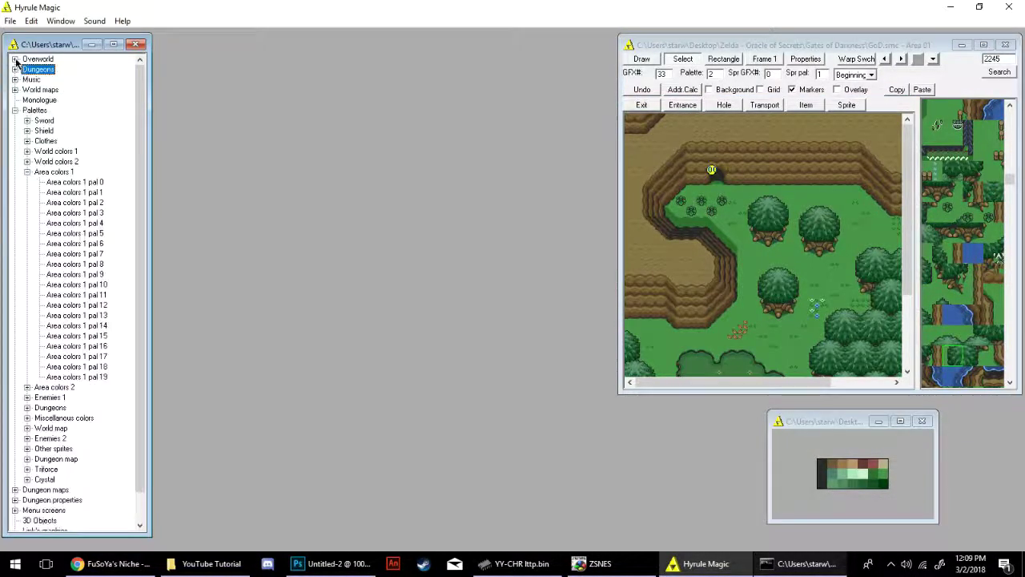
- Reopen the Area 02 overworld map of lttp.smc and fit its window beside the Gates of Darkness map
{"action": "left_click", "coordinate": [14, 59]}
{"action": "double_click", "coordinate": [45, 89]}
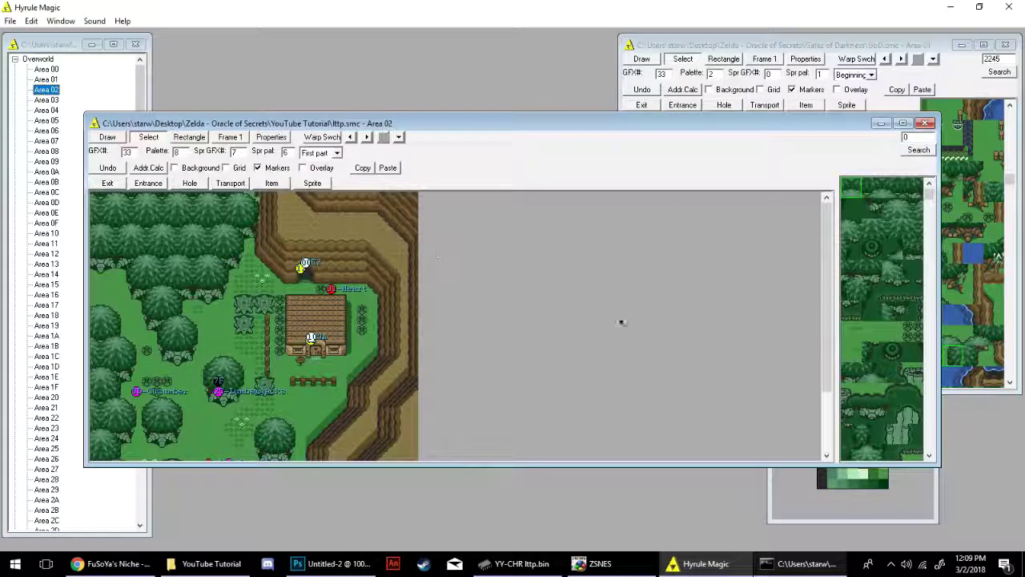
{"action": "left_click_drag", "start_coordinate": [939, 463], "coordinate": [475, 525]}
{"action": "left_click_drag", "start_coordinate": [268, 122], "coordinate": [349, 49]}
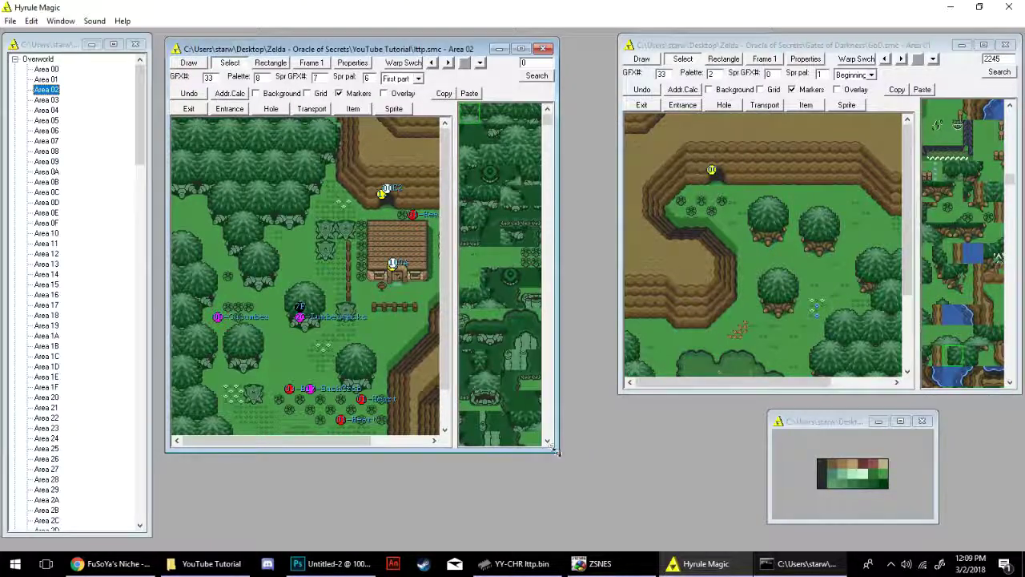
{"action": "left_click_drag", "start_coordinate": [553, 453], "coordinate": [585, 533]}
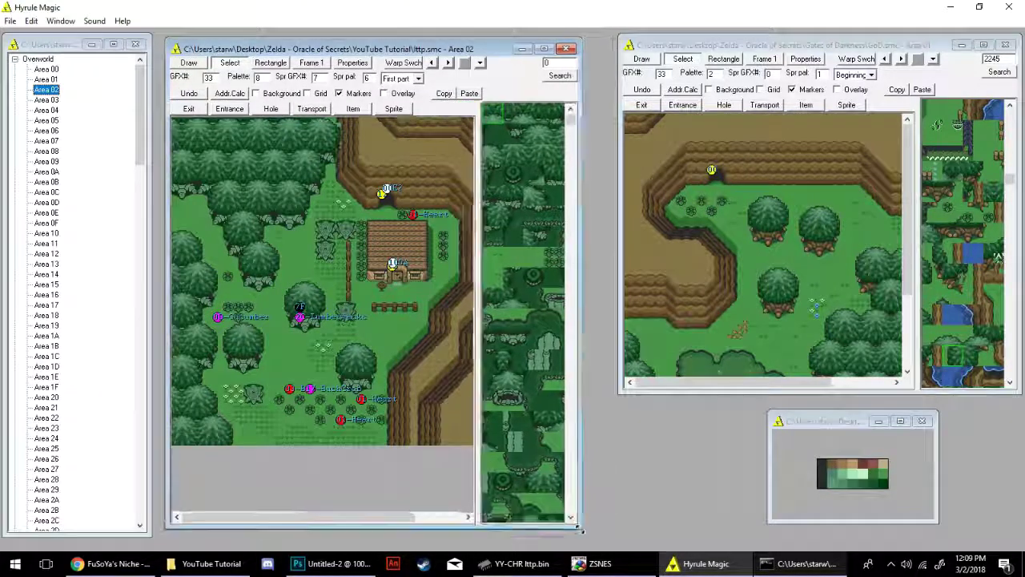
{"action": "left_click", "coordinate": [361, 377]}
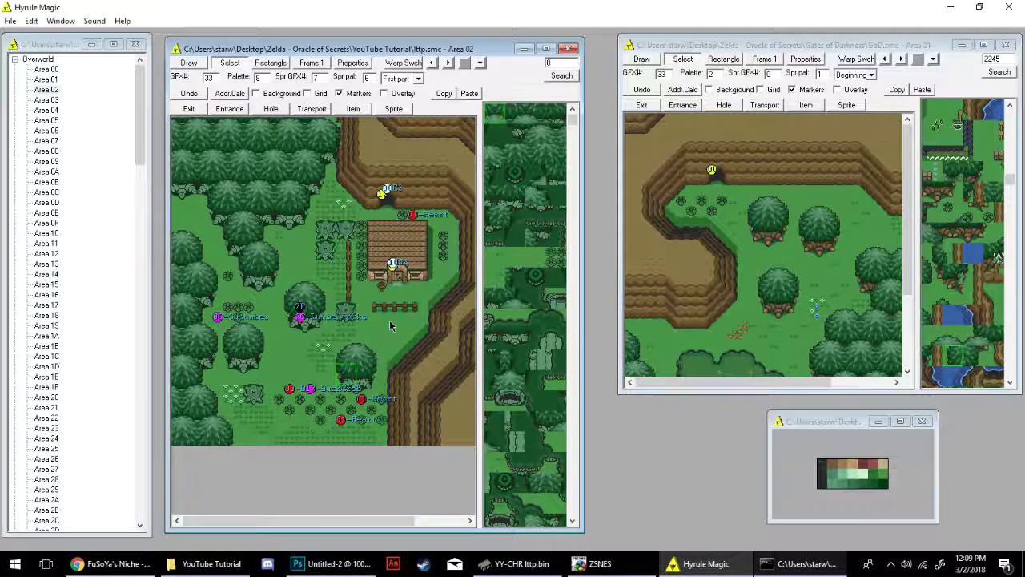
- Inspect the tree-trunk block of the Gates of Darkness map, previewing its 16x16 tiles with palettes 5 and 4, and cancel the block editors
{"action": "left_click", "coordinate": [774, 313]}
{"action": "scroll", "coordinate": [965, 241], "scroll_direction": "up", "scroll_amount": 3}
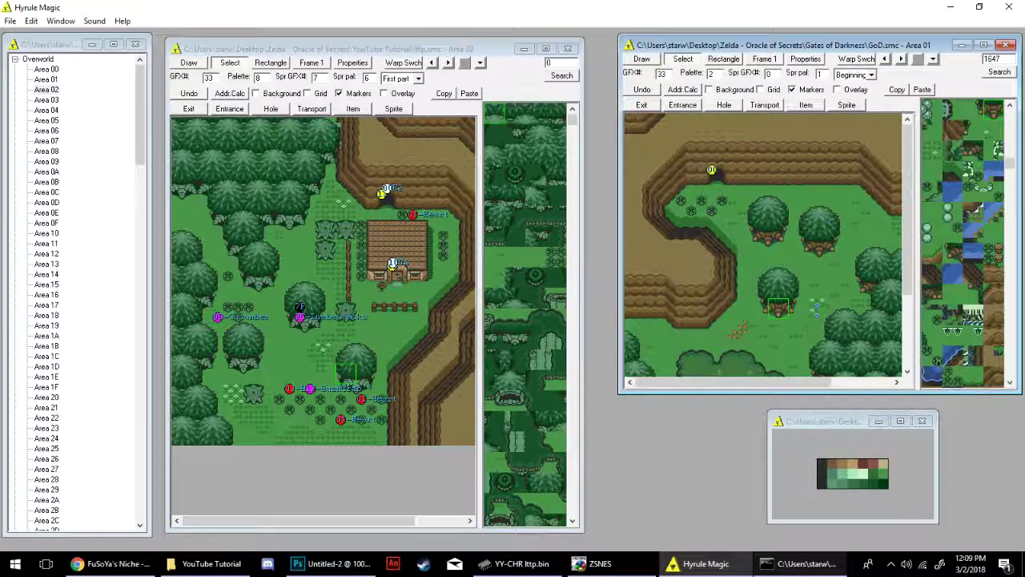
{"action": "double_click", "coordinate": [994, 136]}
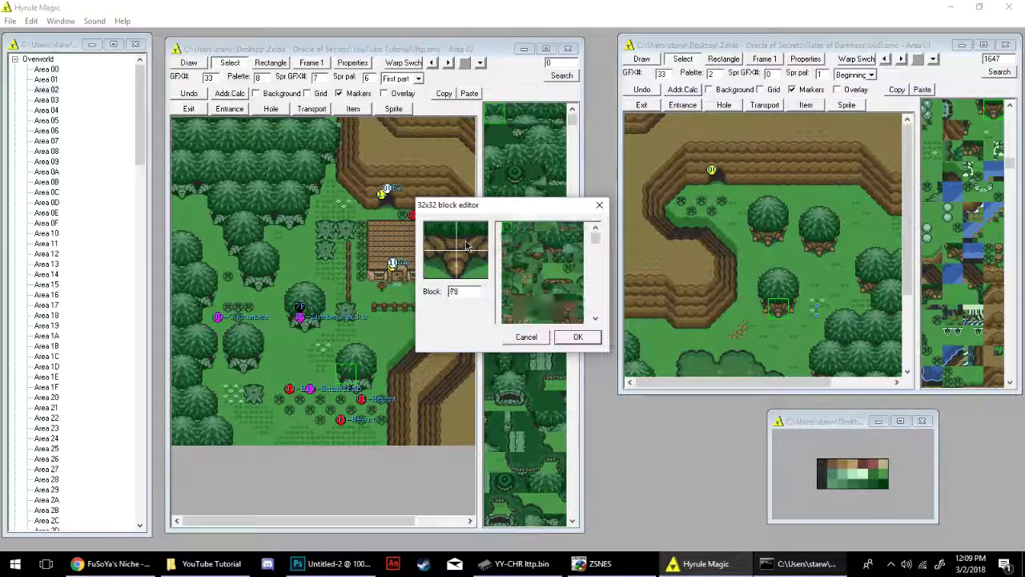
{"action": "double_click", "coordinate": [561, 298]}
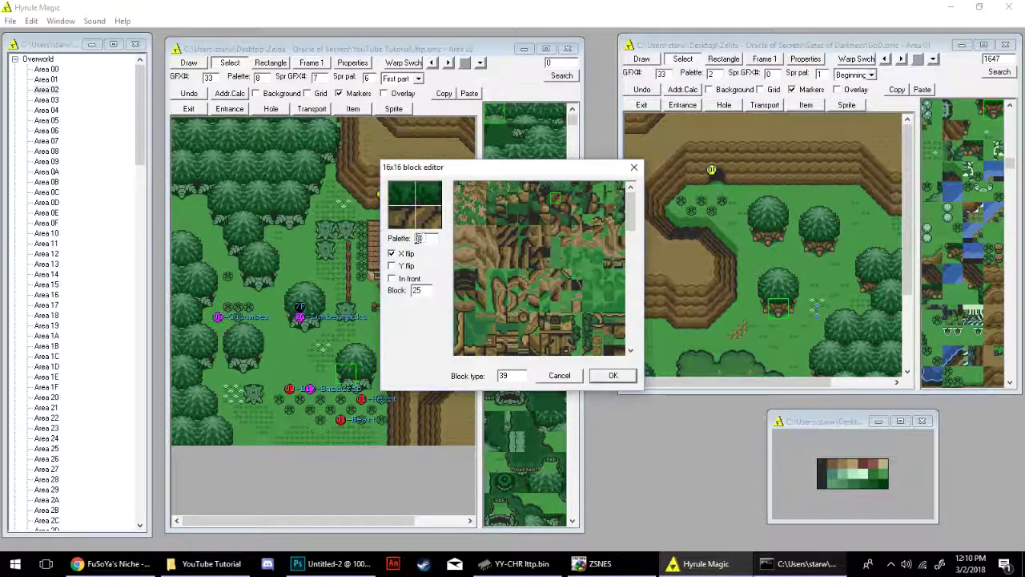
{"action": "double_click", "coordinate": [423, 238]}
{"action": "type", "text": "5"}
{"action": "double_click", "coordinate": [421, 239]}
{"action": "type", "text": "4"}
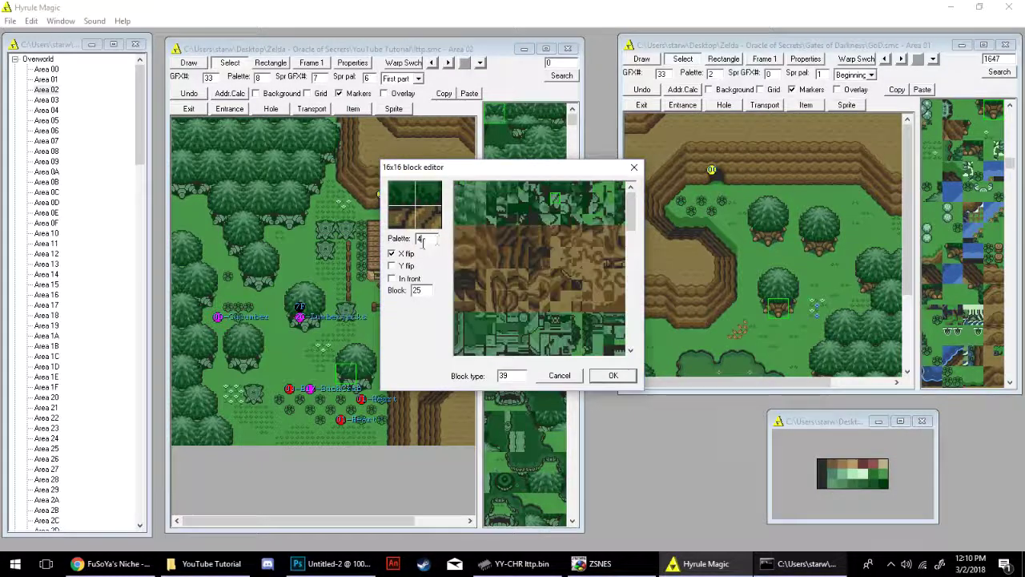
{"action": "left_click", "coordinate": [634, 167]}
{"action": "left_click", "coordinate": [550, 337]}
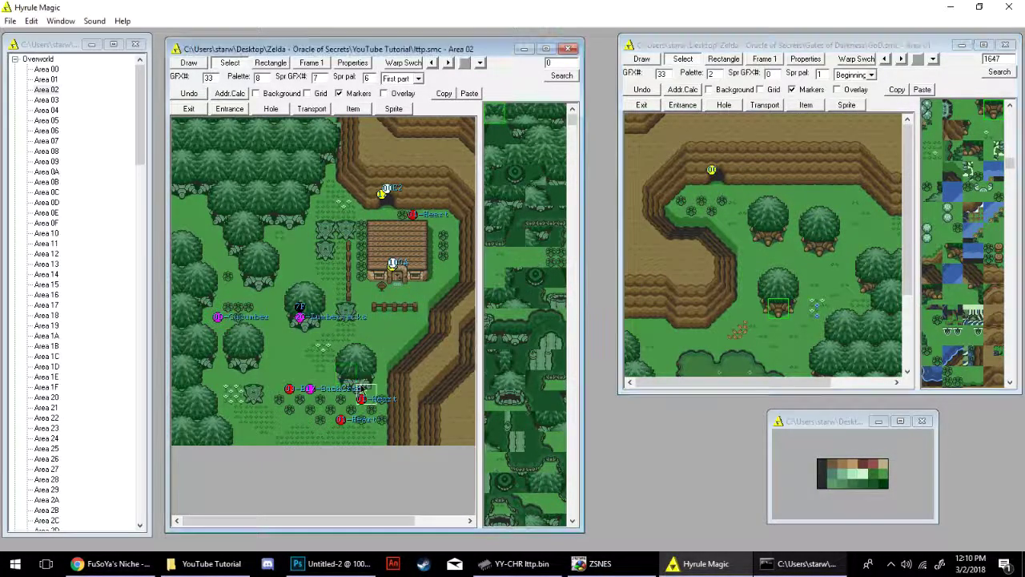
- Hide the Area 02 map markers and set the trunk tiles in block 334's lower-right 16x16 block to palette 6
{"action": "left_click", "coordinate": [339, 92]}
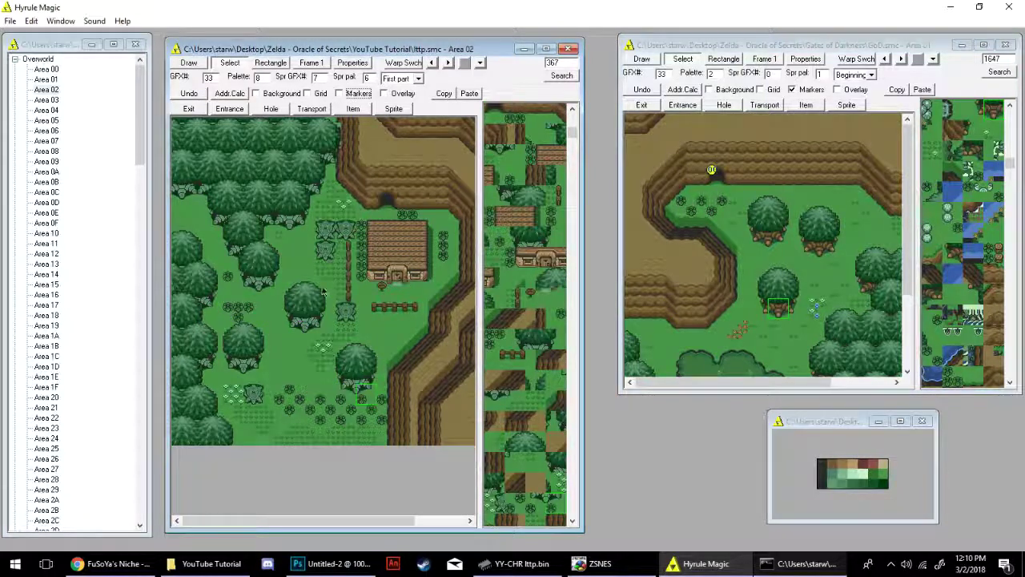
{"action": "double_click", "coordinate": [542, 340]}
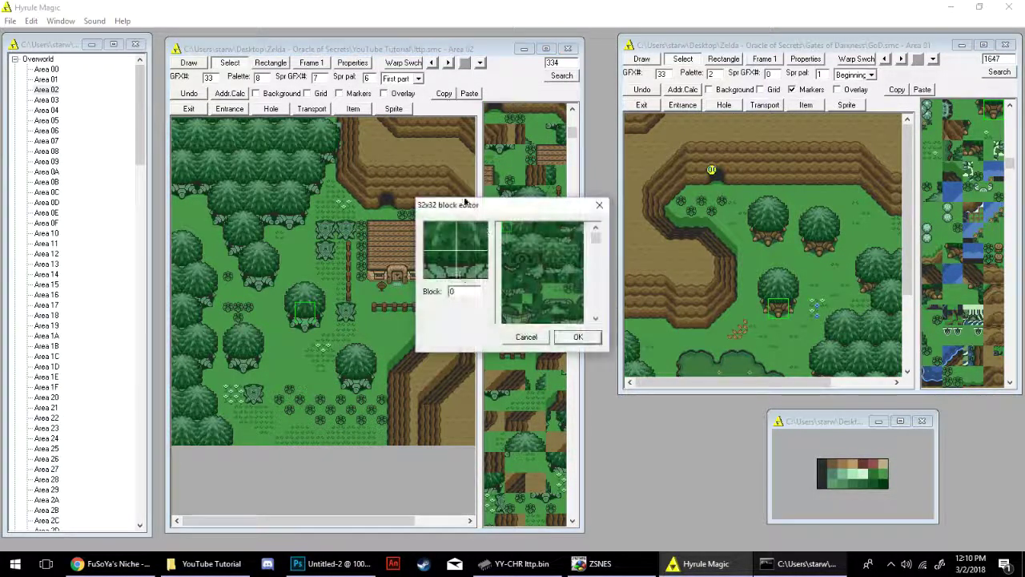
{"action": "double_click", "coordinate": [491, 239]}
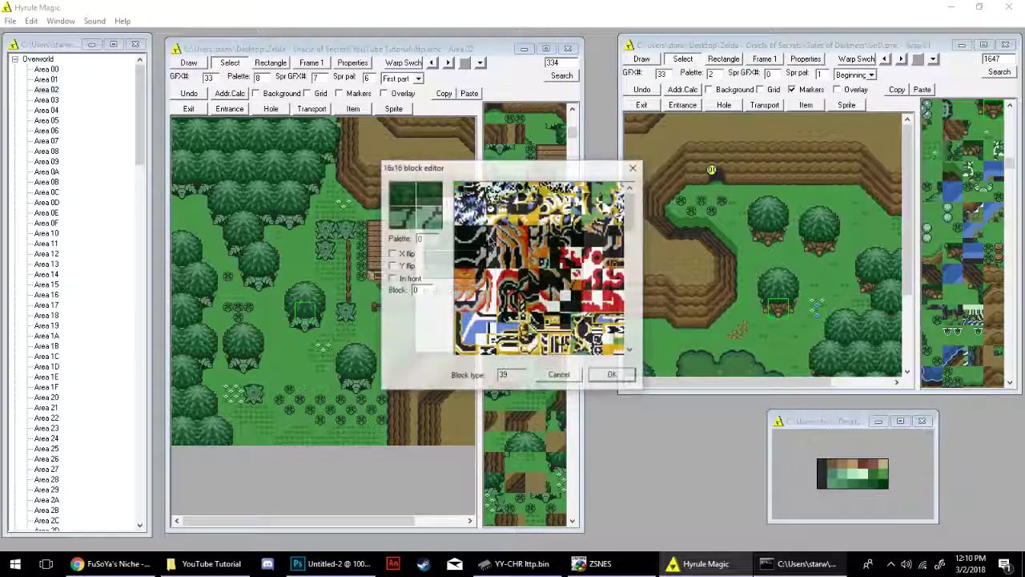
{"action": "double_click", "coordinate": [420, 239]}
{"action": "type", "text": "4"}
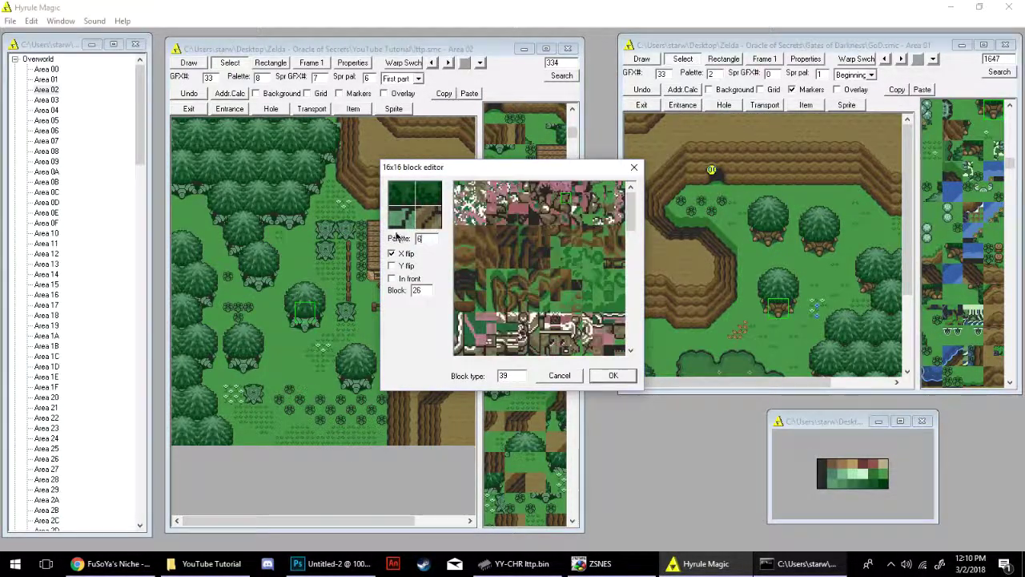
{"action": "left_click", "coordinate": [610, 375]}
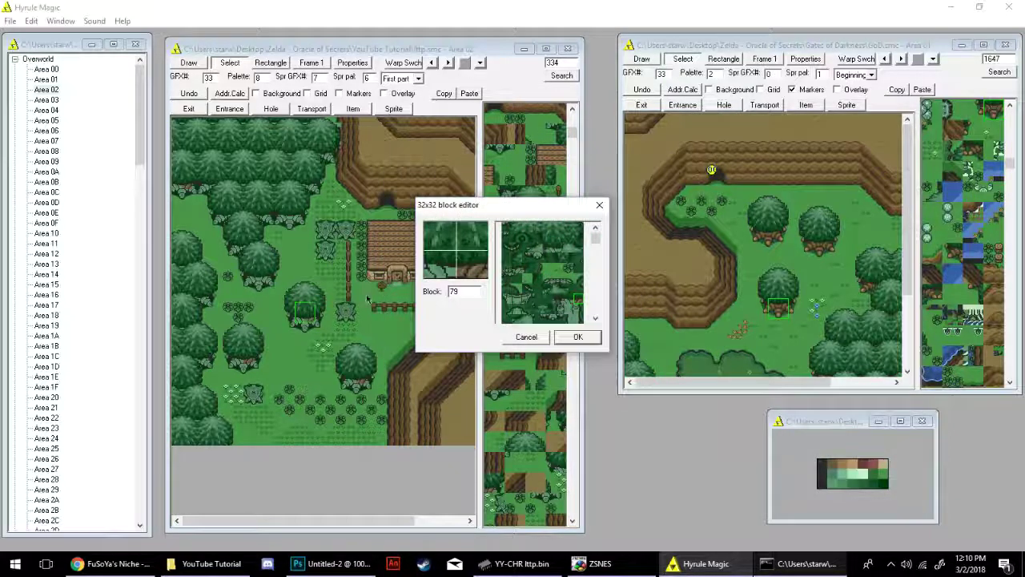
{"action": "double_click", "coordinate": [437, 265]}
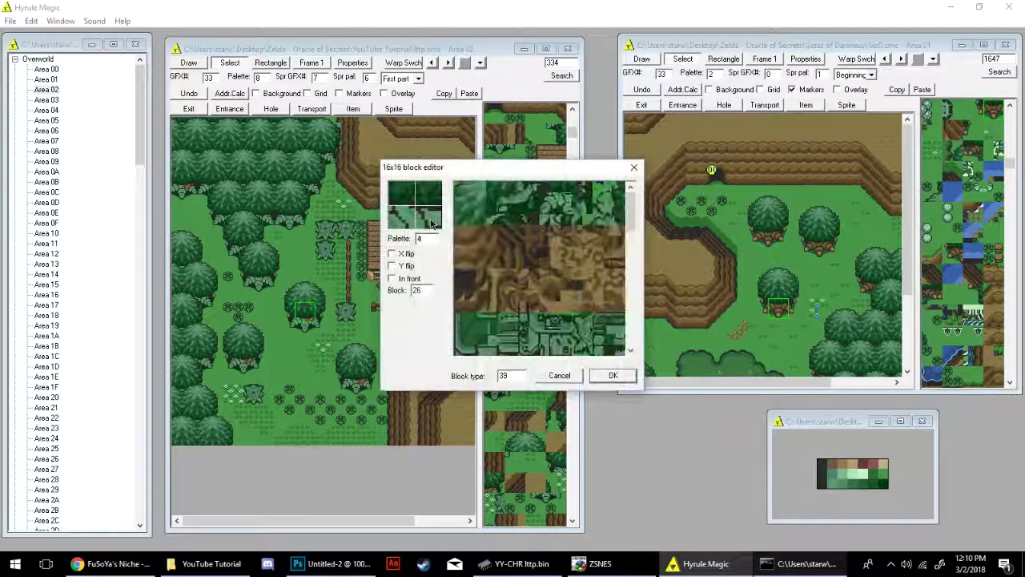
{"action": "double_click", "coordinate": [430, 238]}
{"action": "type", "text": "6"}
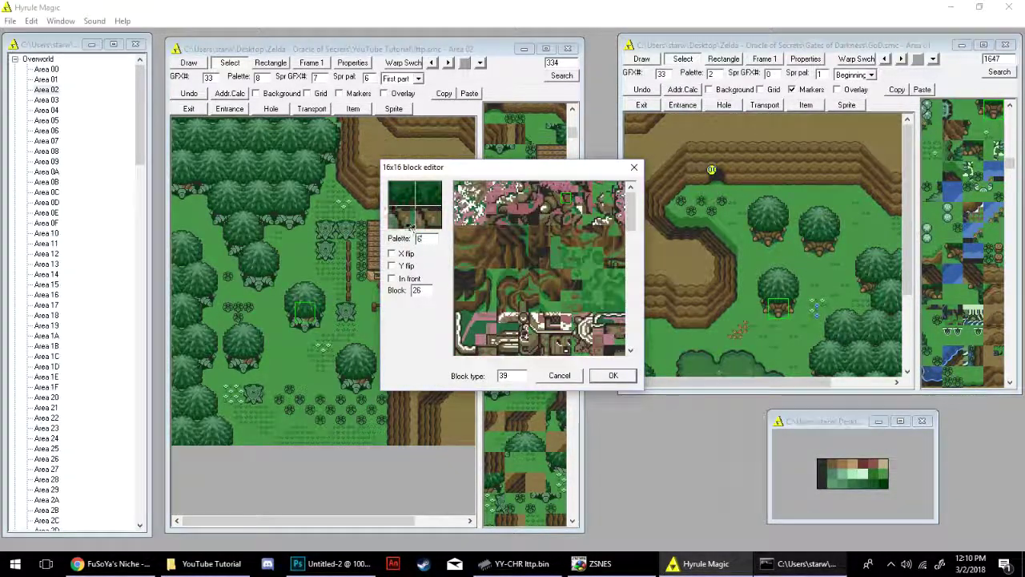
{"action": "left_click", "coordinate": [559, 375]}
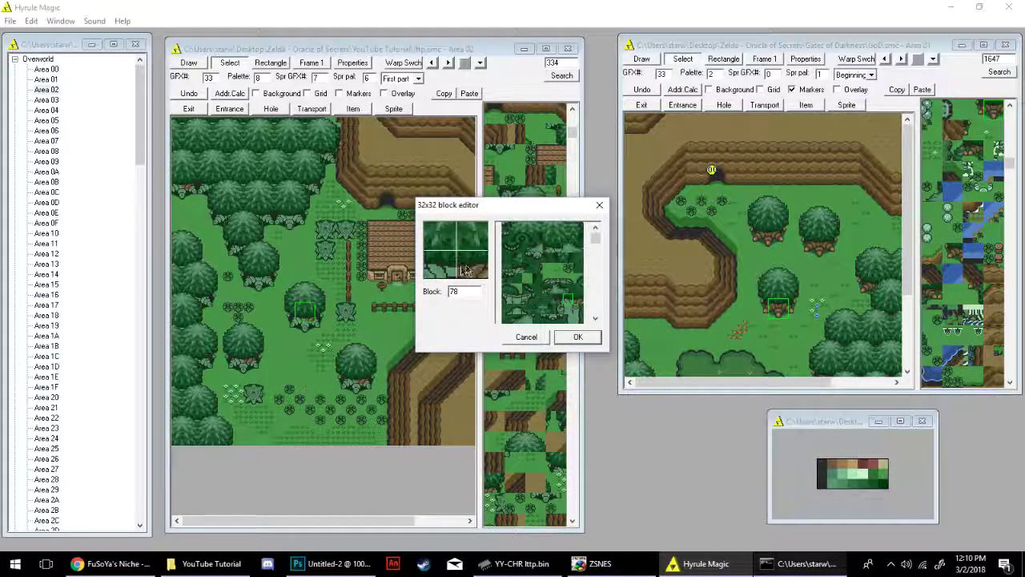
- Set the trunk tiles in block 334's lower-left 16x16 block to palette 6 and apply the changes to the 32x32 block
{"action": "double_click", "coordinate": [440, 239]}
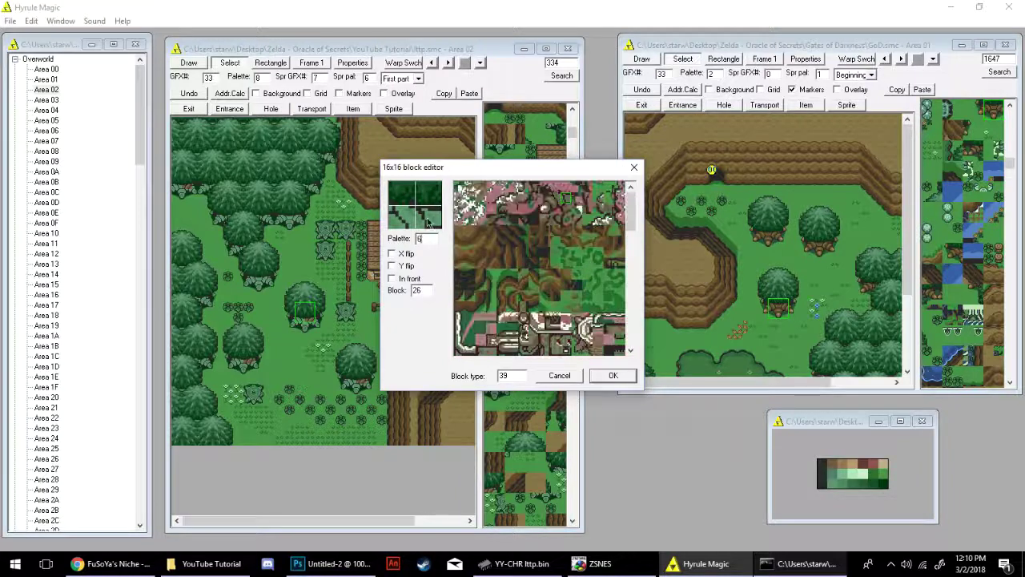
{"action": "left_click", "coordinate": [603, 375]}
{"action": "left_click", "coordinate": [570, 336]}
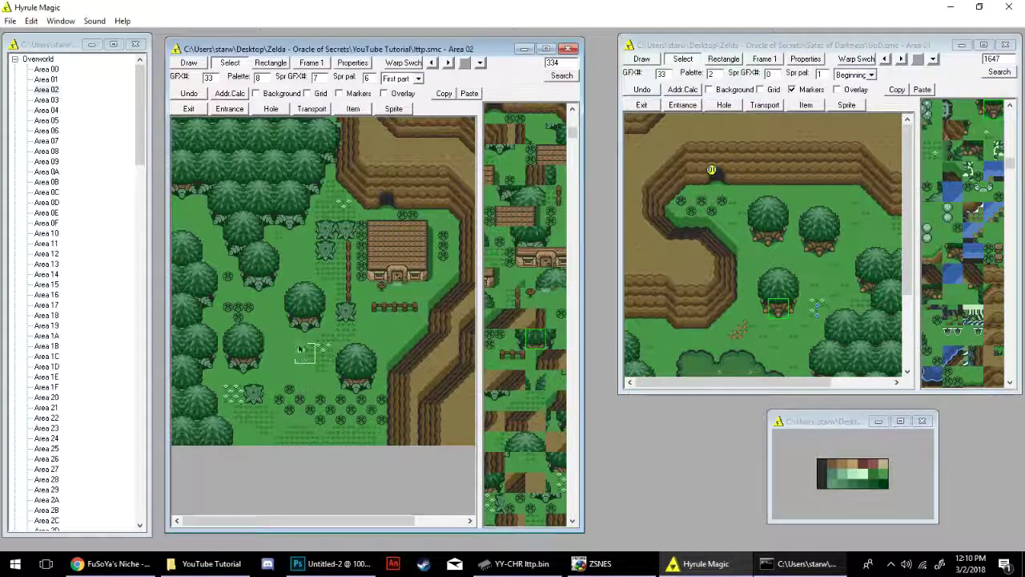
- Select block 344 below the middle tree and set the trunk tiles in its upper-right 16x16 block to palette 6
{"action": "left_click", "coordinate": [311, 329]}
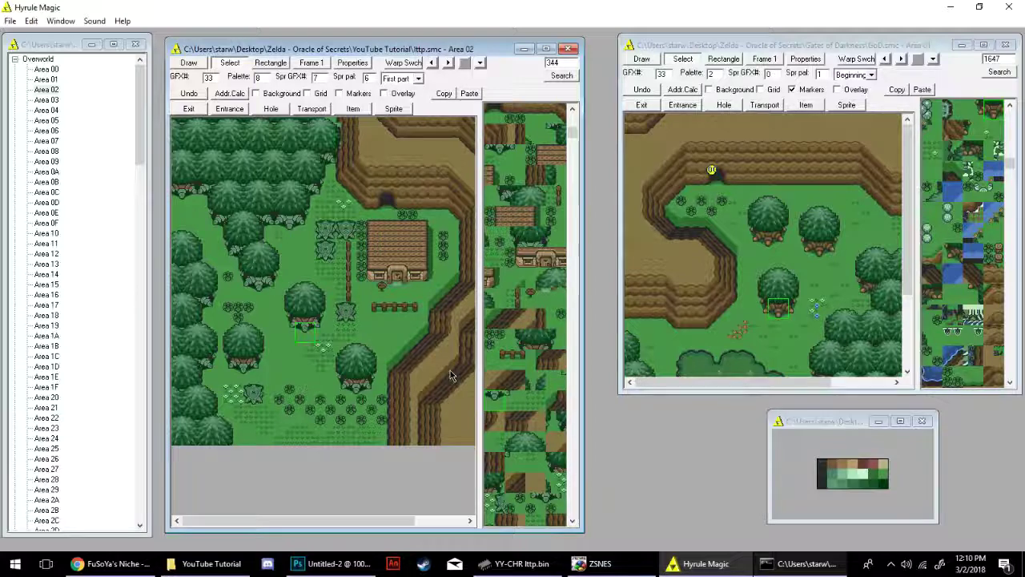
{"action": "double_click", "coordinate": [499, 402]}
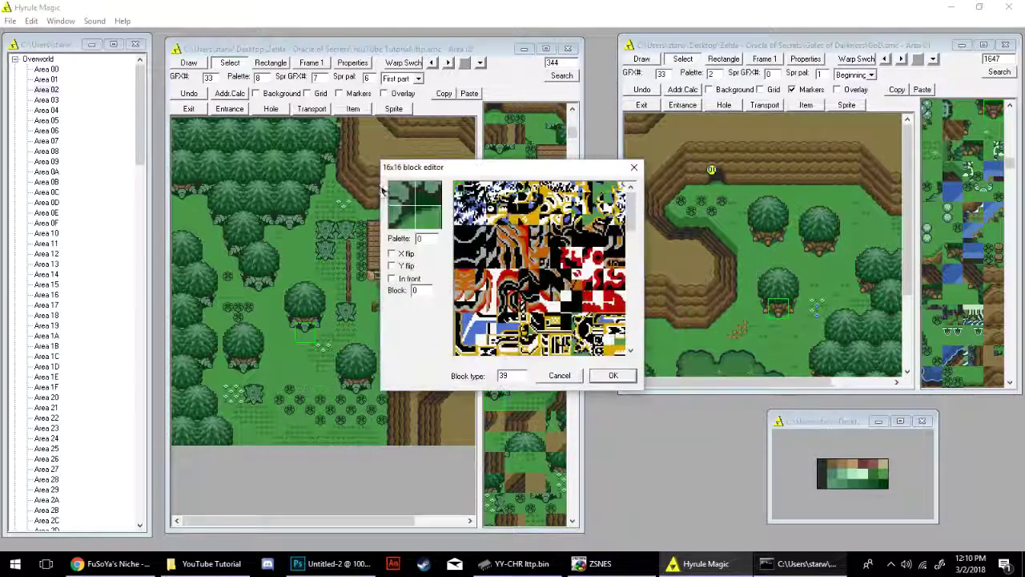
{"action": "left_click", "coordinate": [430, 205]}
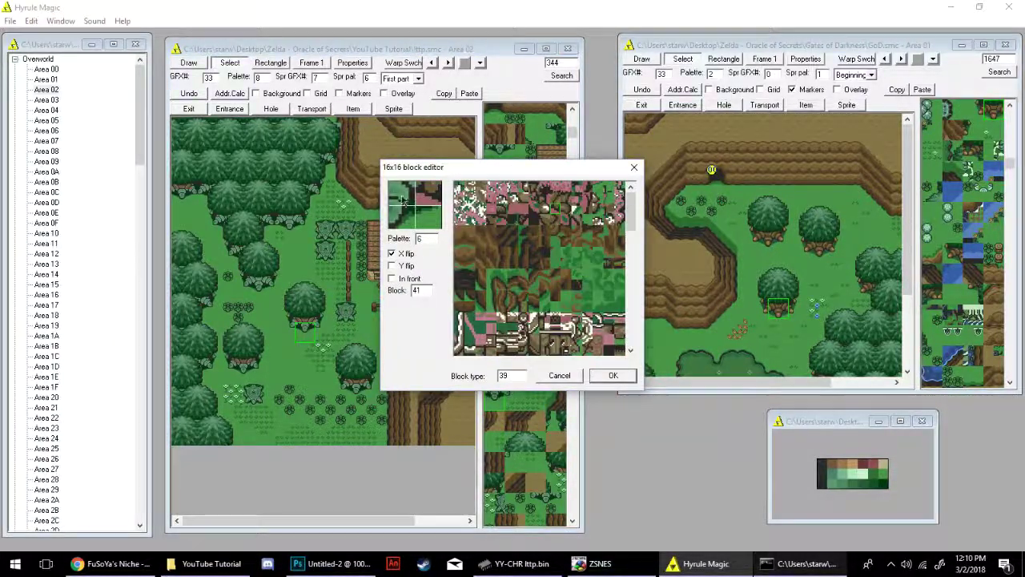
{"action": "left_click", "coordinate": [403, 200]}
{"action": "type", "text": "4"}
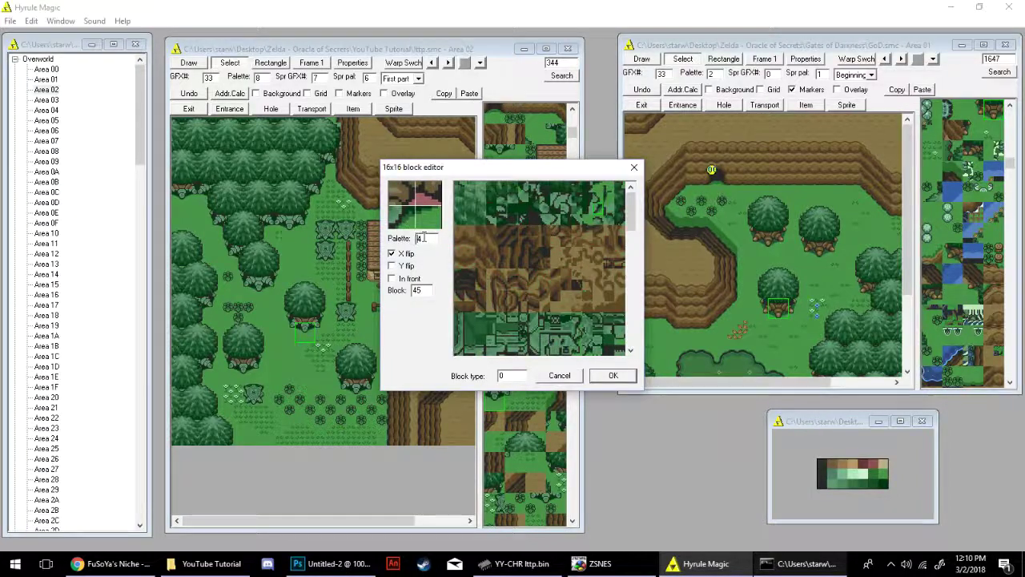
{"action": "left_click", "coordinate": [433, 222]}
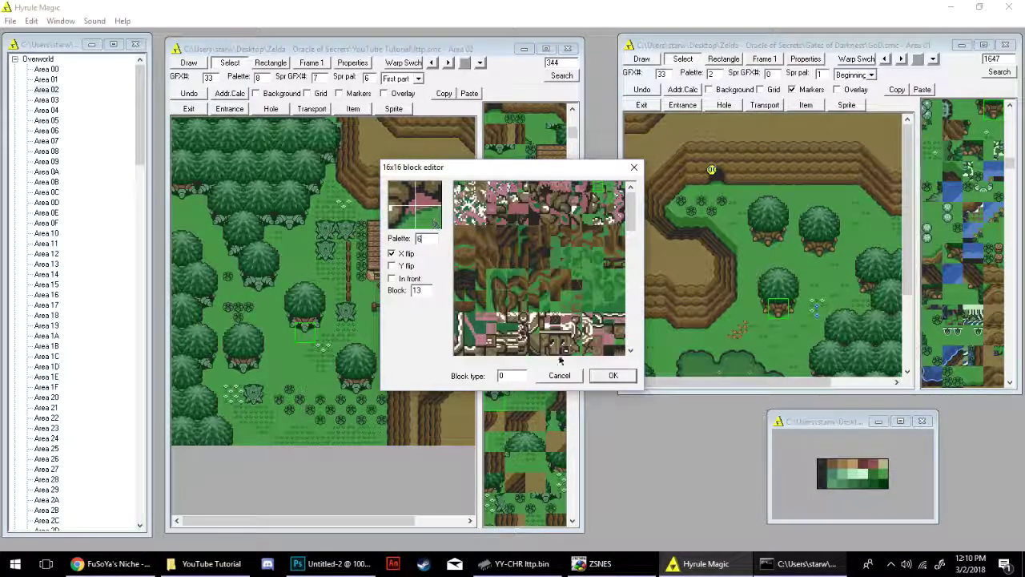
{"action": "left_click", "coordinate": [613, 375]}
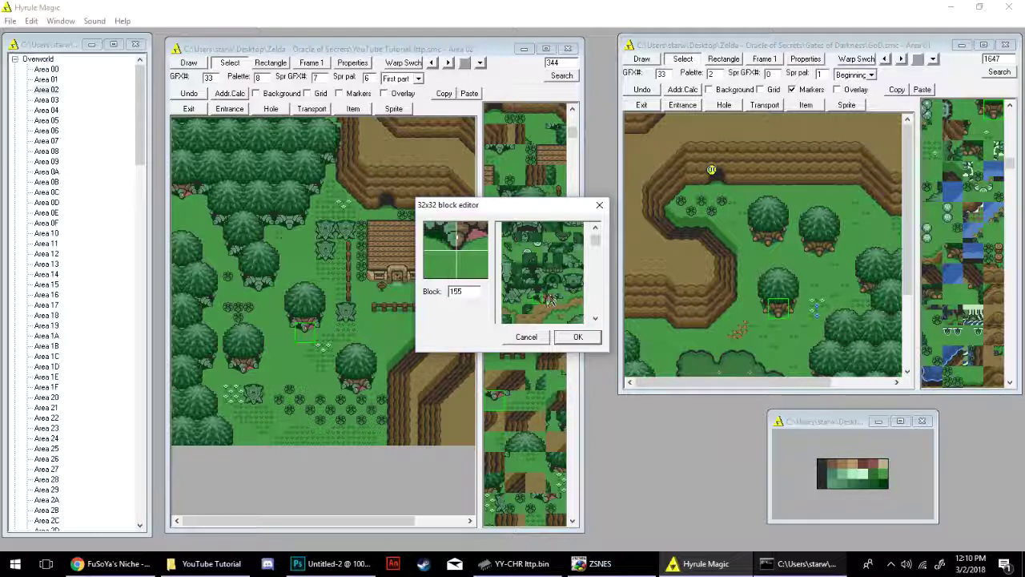
- Set the trunk tiles in block 344's upper-left 16x16 block to palette 6 and apply the changes to the 32x32 block
{"action": "left_click", "coordinate": [446, 247]}
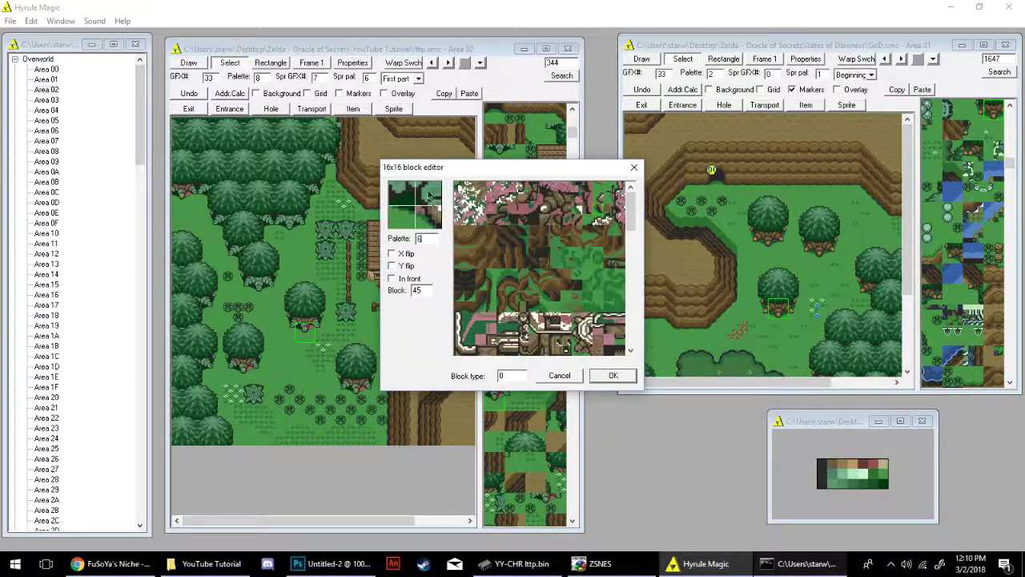
{"action": "type", "text": "6"}
{"action": "left_click", "coordinate": [415, 221]}
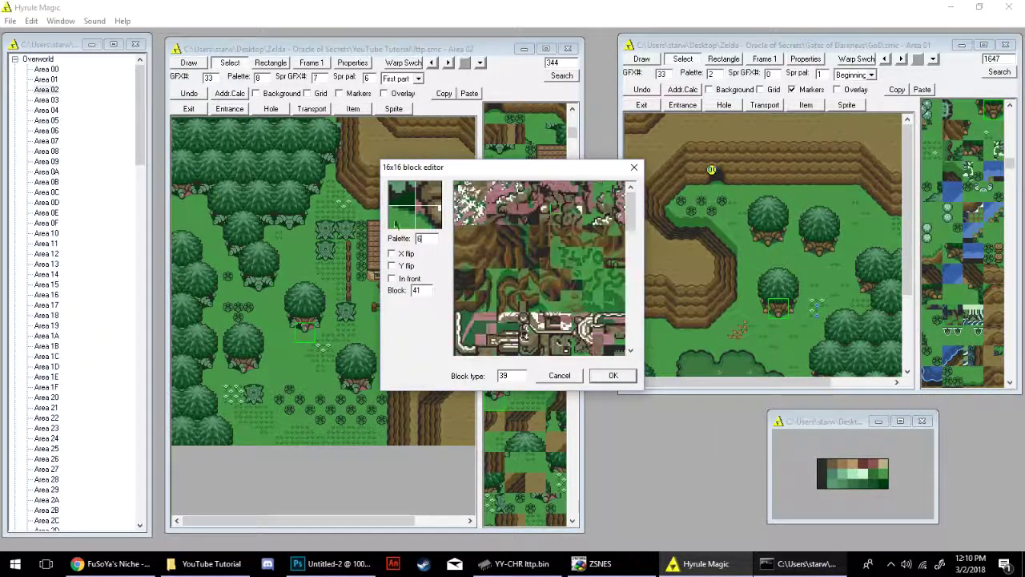
{"action": "left_click", "coordinate": [613, 375]}
{"action": "left_click", "coordinate": [581, 336]}
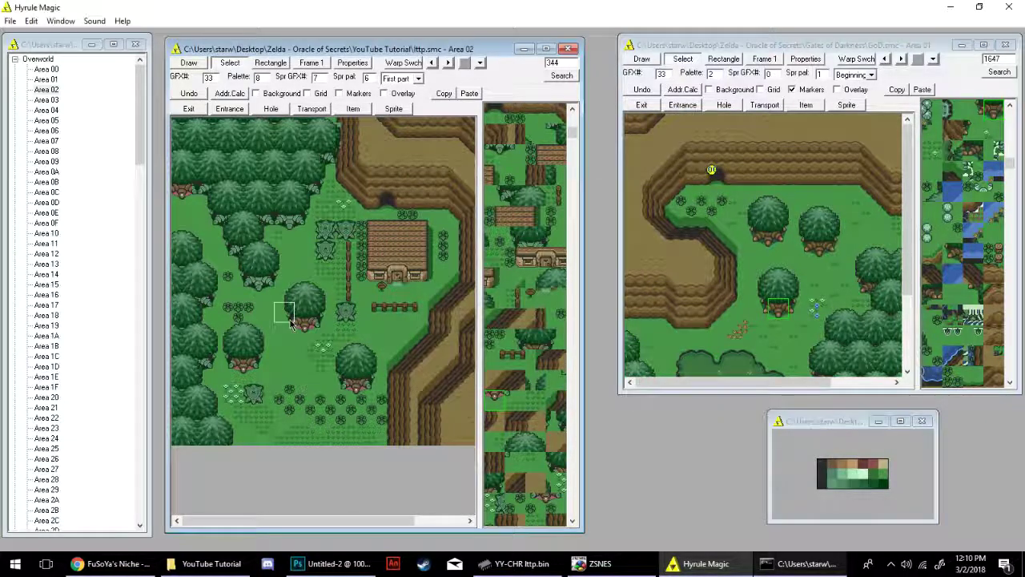
- Select block 333 beside the middle tree and edit its lower-right 16x16 block, entering the value 4
{"action": "double_click", "coordinate": [285, 314]}
{"action": "left_click", "coordinate": [527, 336]}
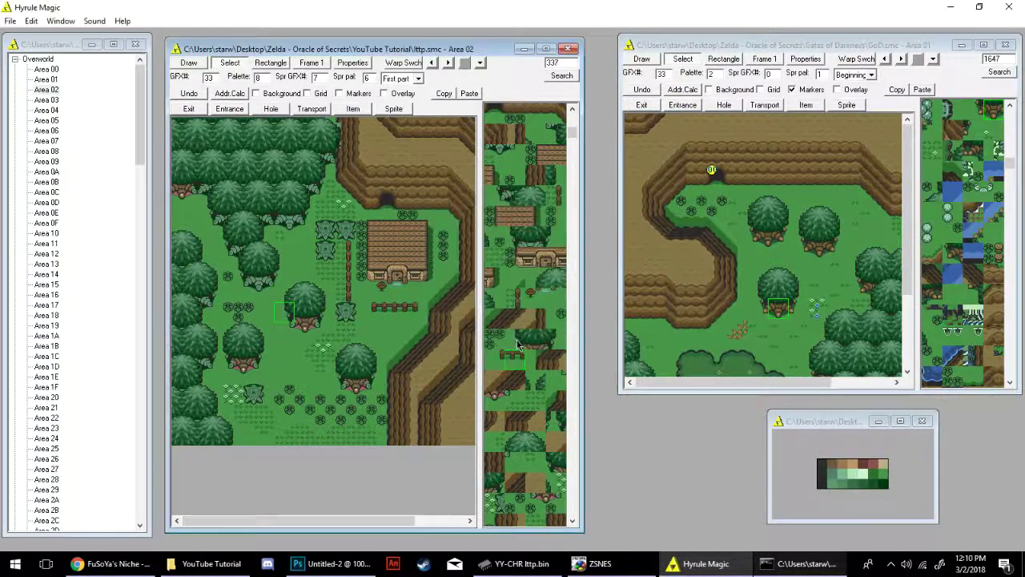
{"action": "double_click", "coordinate": [285, 314]}
{"action": "double_click", "coordinate": [483, 274]}
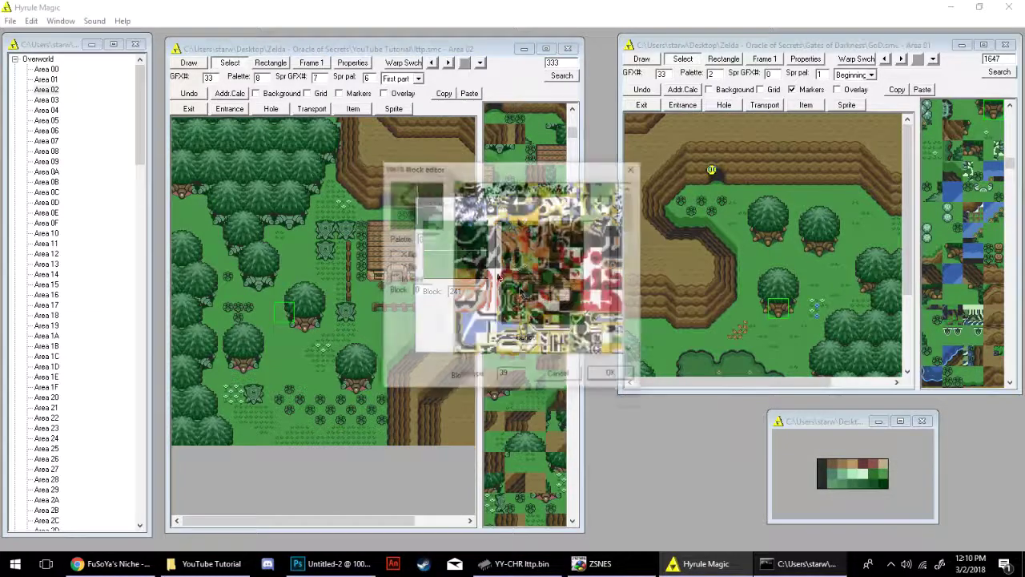
{"action": "type", "text": "4"}
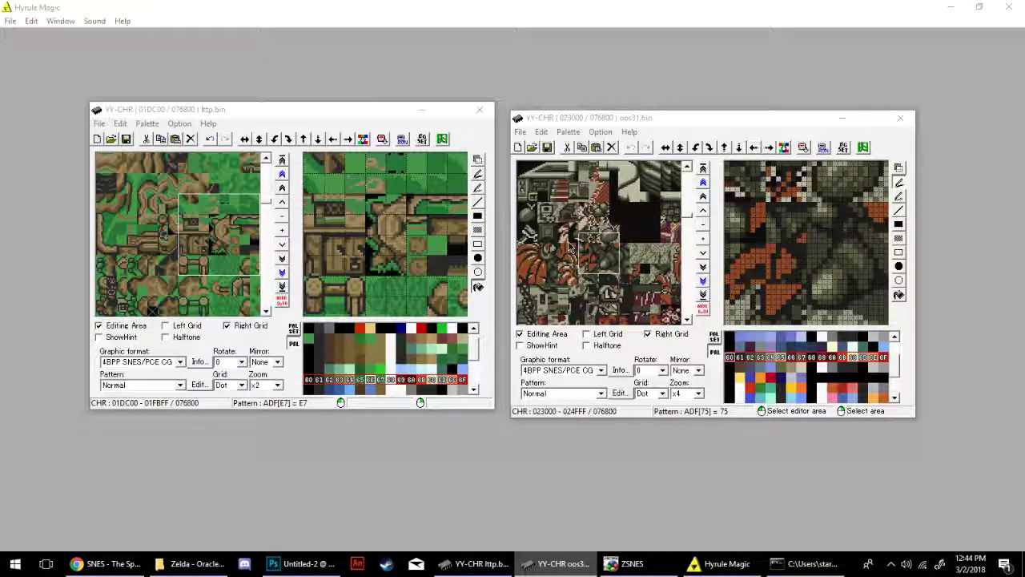
- Copy the two 8x16 halves of the square block graphic from oos31.bin and paste them stacked in one column of lttp.bin
{"action": "scroll", "coordinate": [563, 274], "scroll_direction": "up", "scroll_amount": 2}
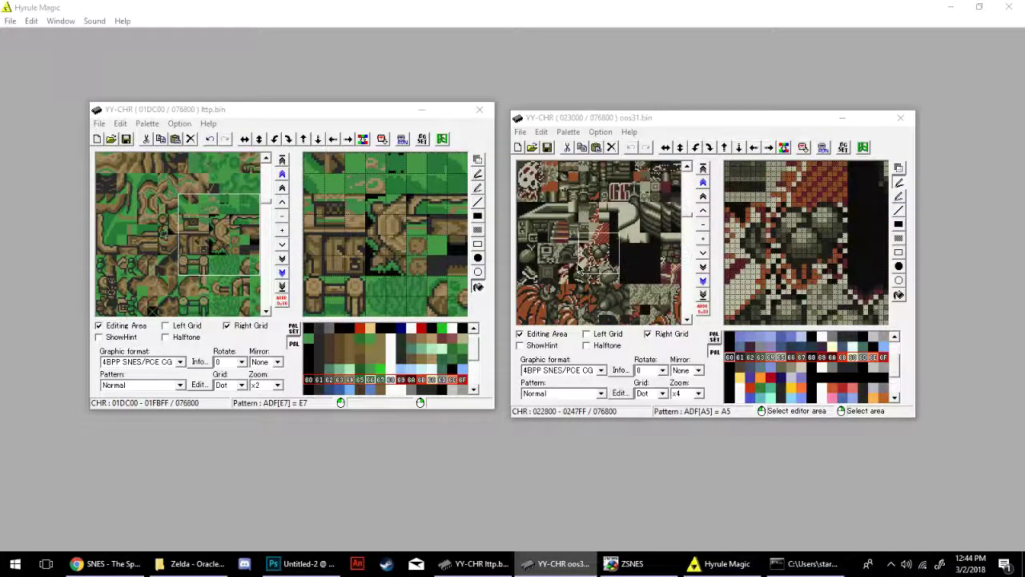
{"action": "left_click", "coordinate": [548, 273]}
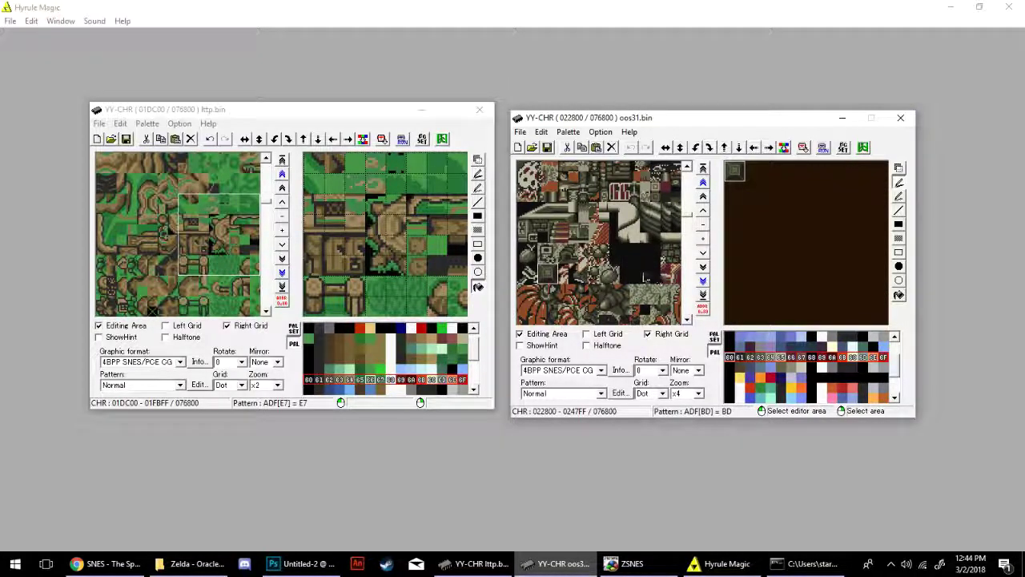
{"action": "left_click", "coordinate": [233, 233]}
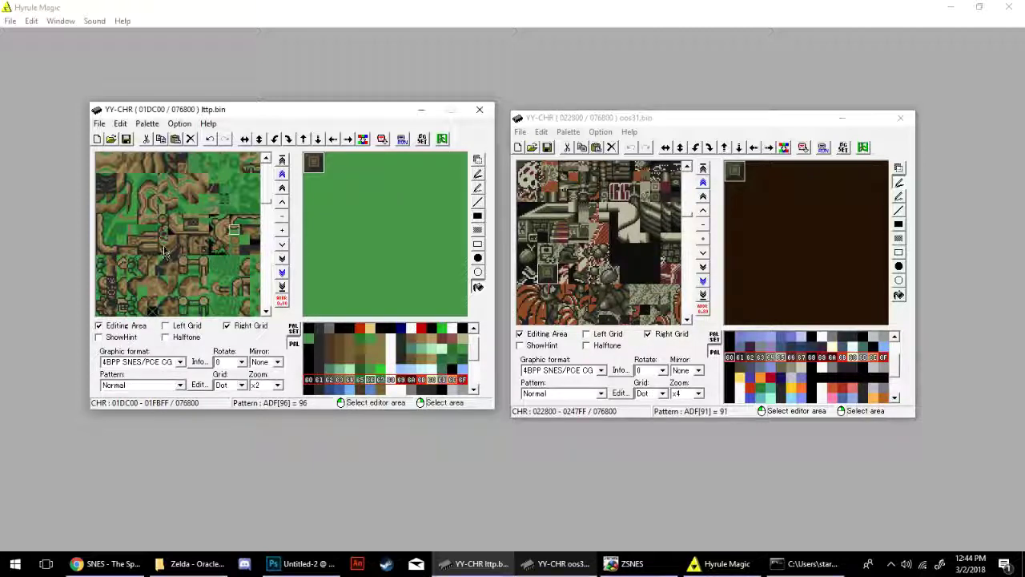
{"action": "left_click", "coordinate": [541, 276]}
{"action": "left_click", "coordinate": [164, 228]}
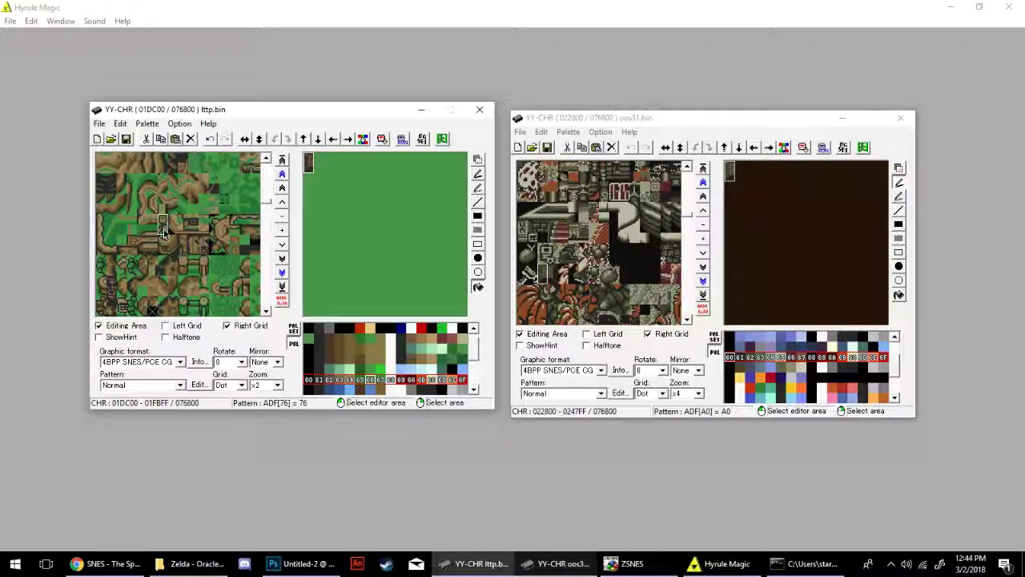
{"action": "left_click", "coordinate": [552, 276]}
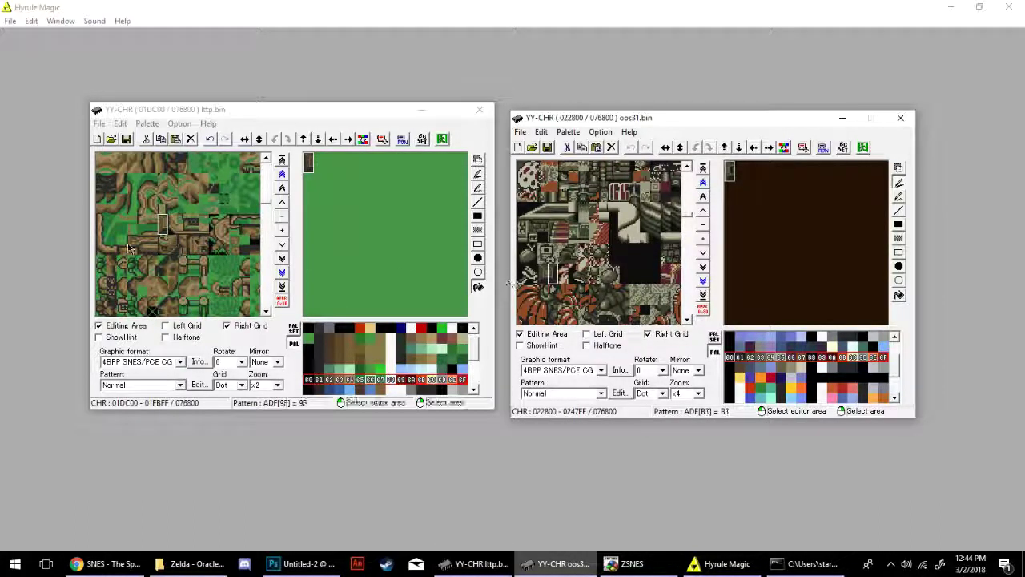
{"action": "left_click", "coordinate": [166, 251]}
{"action": "left_click", "coordinate": [191, 238]}
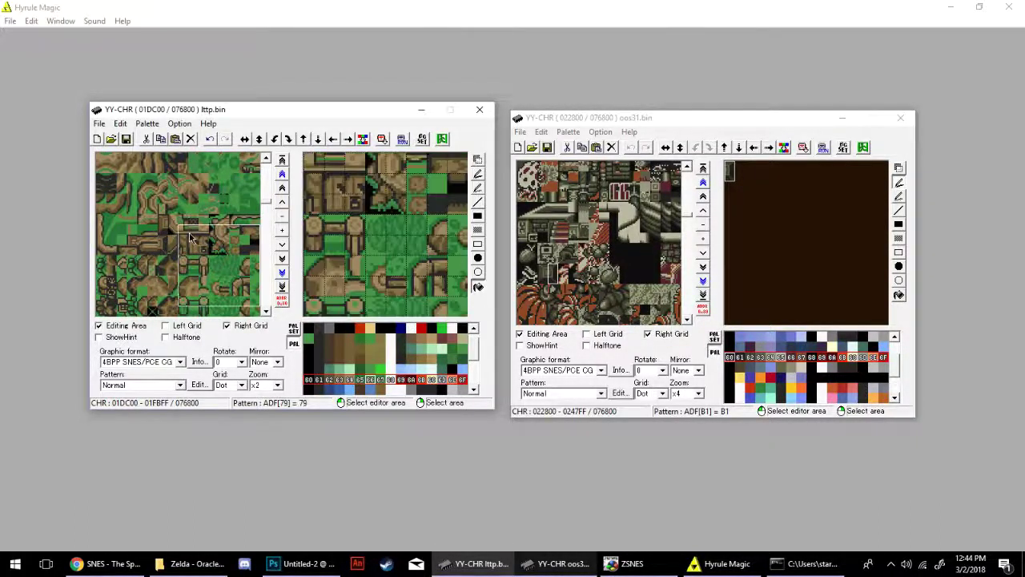
- Switch to the command prompt, rerun "zcompress 1 87200 lttp.smc lttp.bin" to recompress the graphics, and minimize the prompt
{"action": "left_click", "coordinate": [807, 563]}
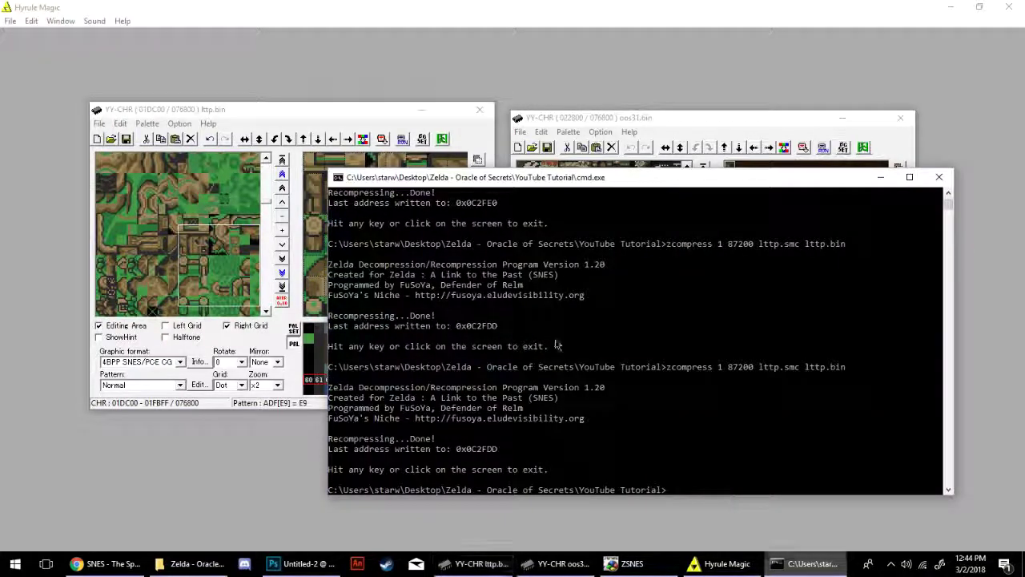
{"action": "key", "text": "Return"}
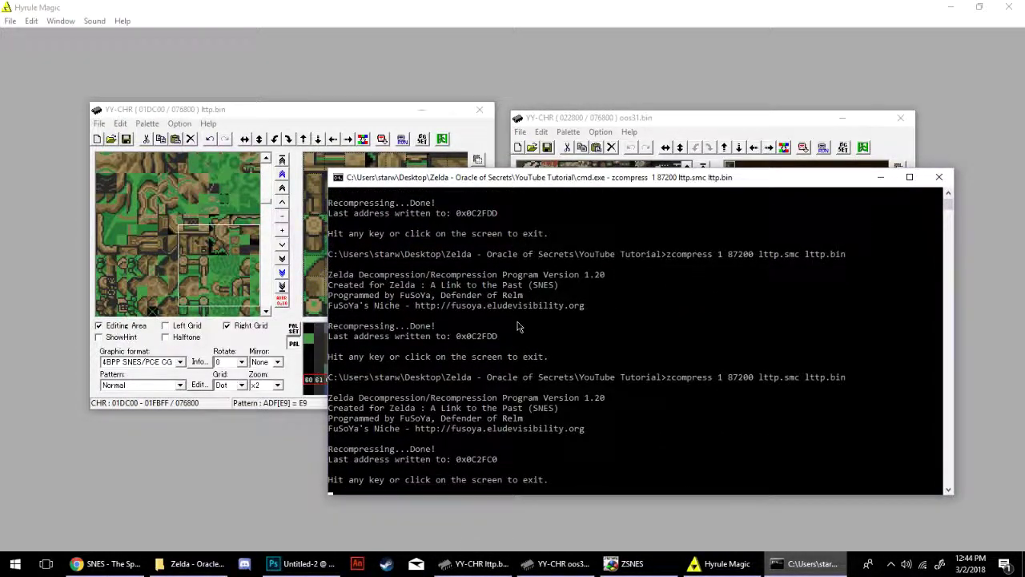
{"action": "key", "text": "Return"}
{"action": "left_click", "coordinate": [882, 177]}
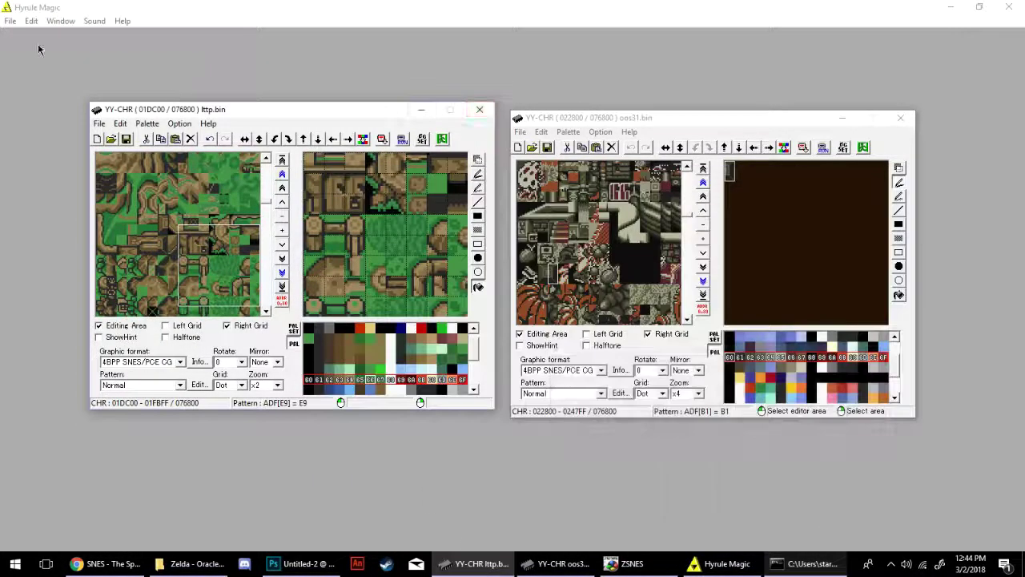
- Switch to Hyrule Magic, reopen lttp.smc, maximize its window and expand the Overworld area list
{"action": "left_click", "coordinate": [42, 49]}
{"action": "left_click", "coordinate": [9, 21]}
{"action": "left_click", "coordinate": [190, 120]}
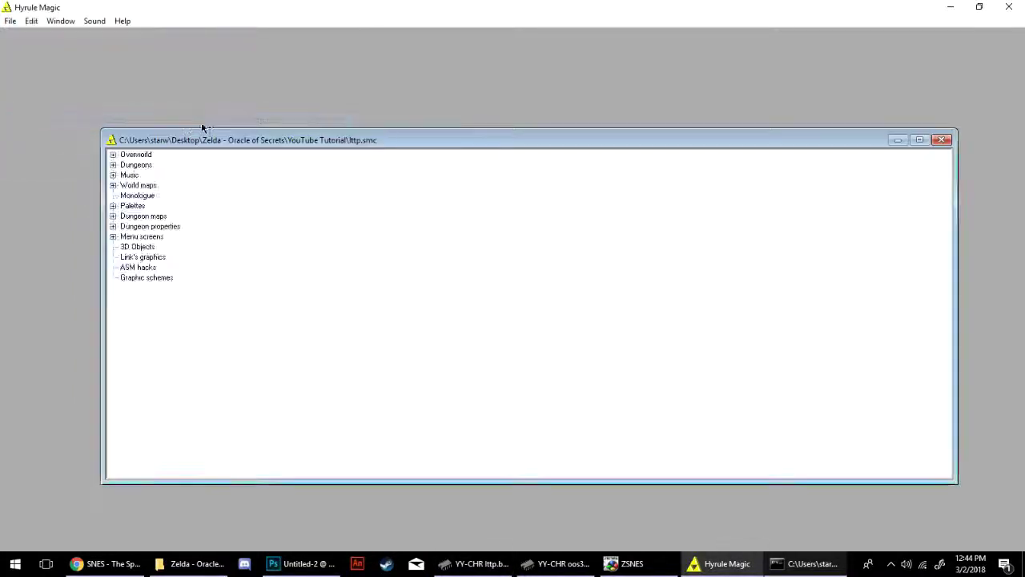
{"action": "double_click", "coordinate": [210, 140]}
{"action": "double_click", "coordinate": [18, 35]}
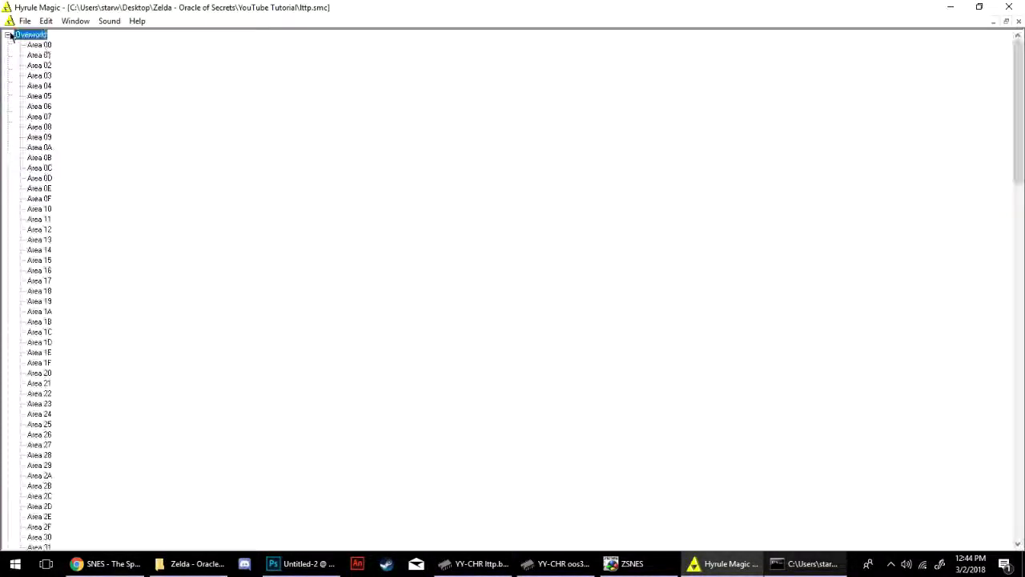
- Open overworld Area 00 and move down through the neighbouring areas to the village in Area 18
{"action": "double_click", "coordinate": [40, 44]}
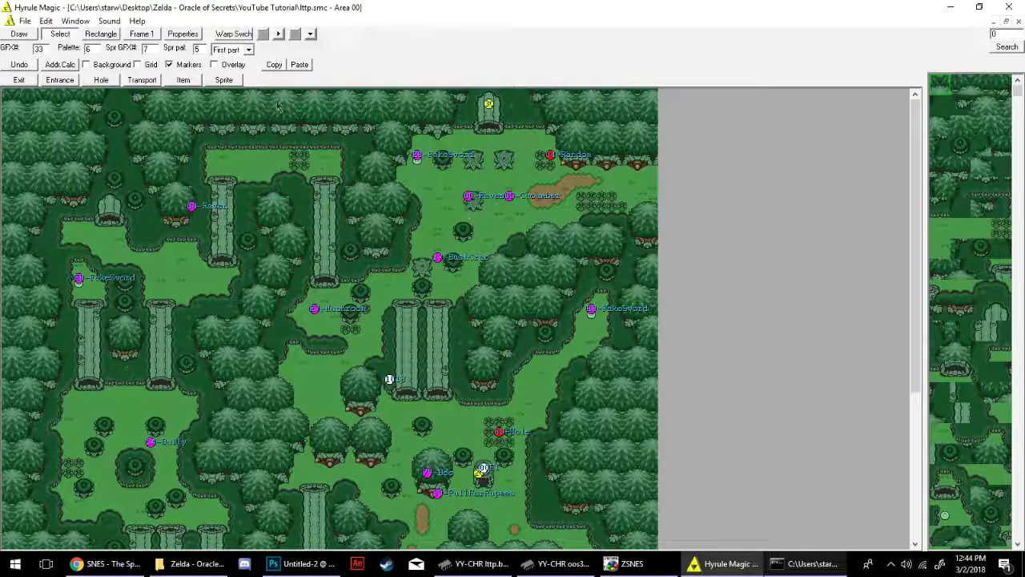
{"action": "left_click", "coordinate": [311, 34]}
{"action": "left_click", "coordinate": [311, 33]}
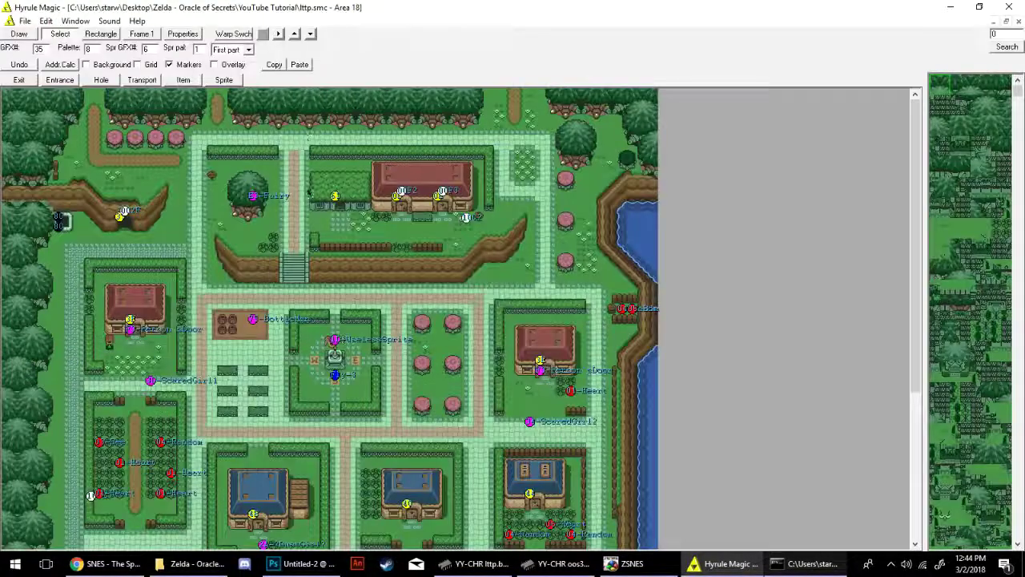
- Select block 286, the flower patch beside the eastern pink bushes, and open it in the 32x32 block editor
{"action": "left_click", "coordinate": [407, 228]}
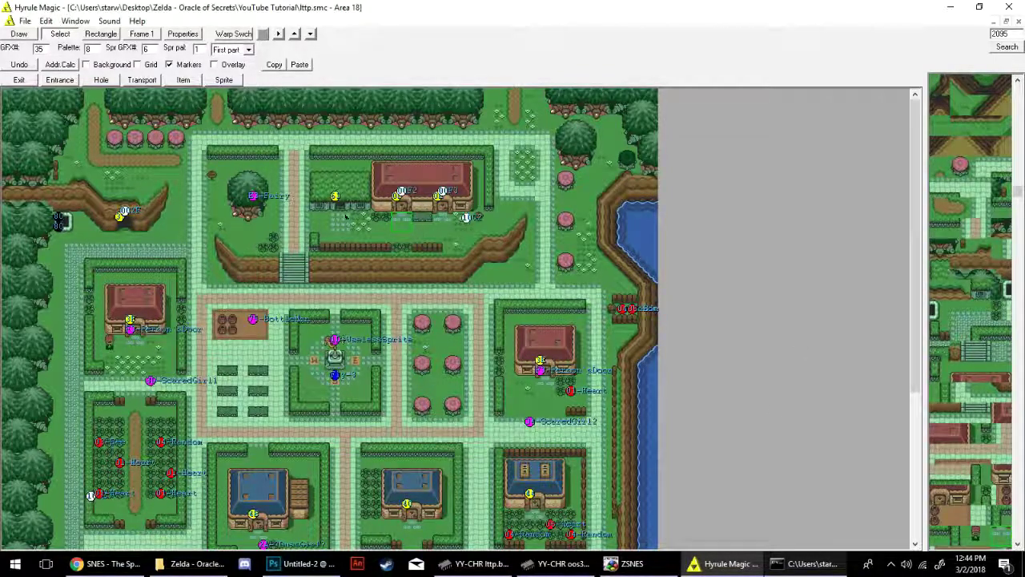
{"action": "left_click", "coordinate": [276, 240]}
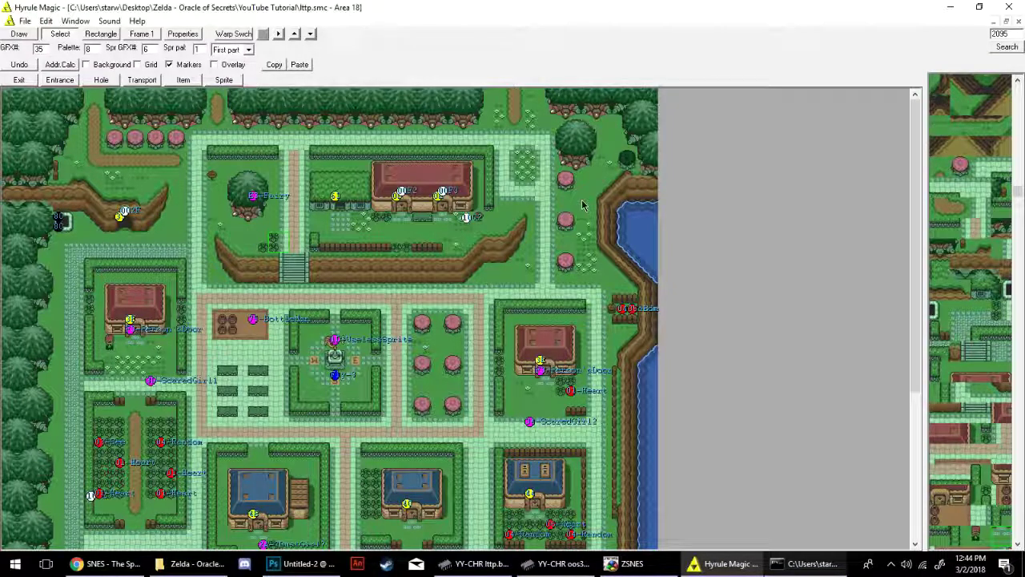
{"action": "left_click", "coordinate": [583, 243]}
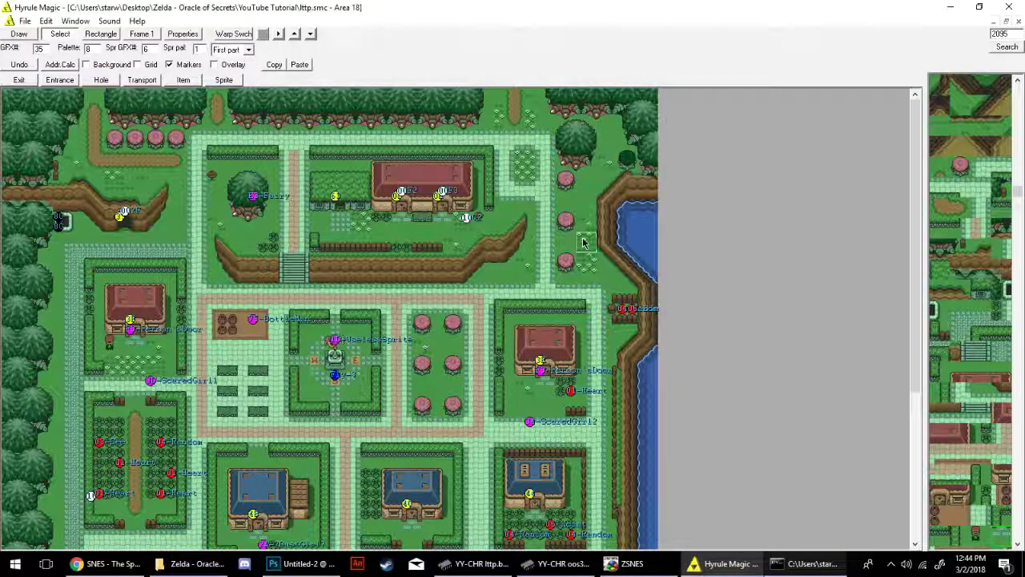
{"action": "left_click", "coordinate": [976, 93]}
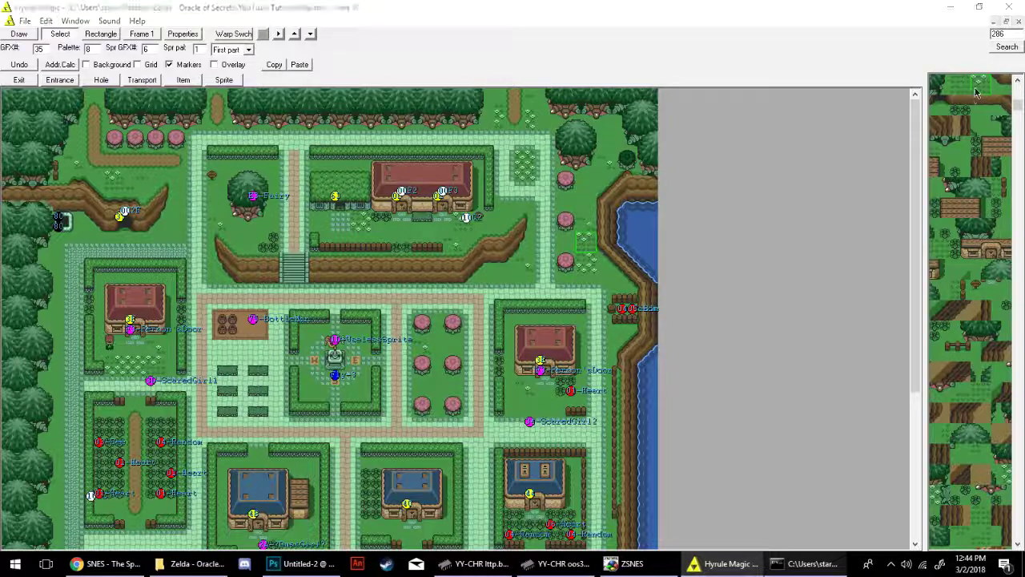
{"action": "double_click", "coordinate": [976, 93]}
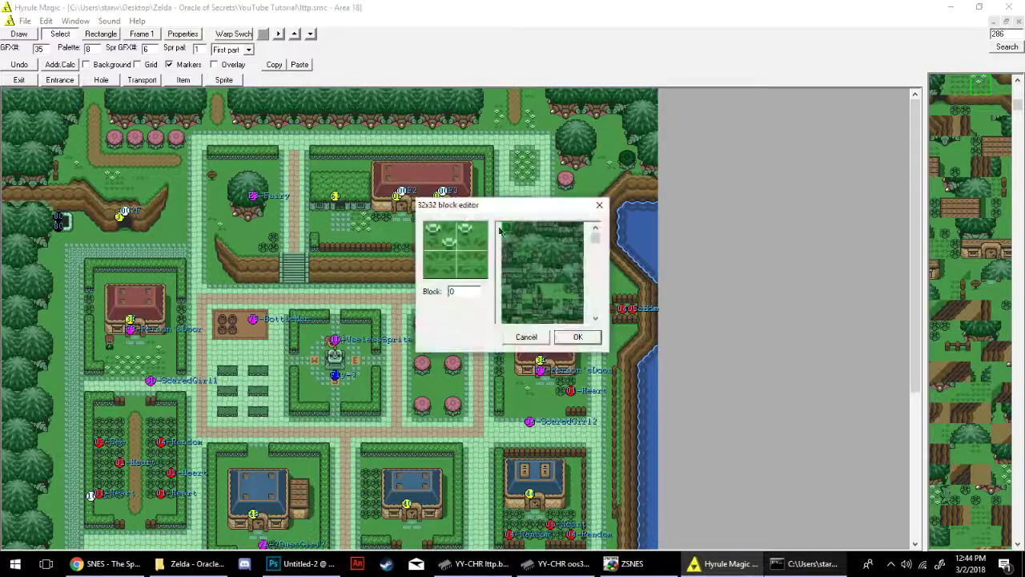
- Browse the available 16x16 blocks and choose block 499 as the one for the new graphic
{"action": "left_click", "coordinate": [597, 320]}
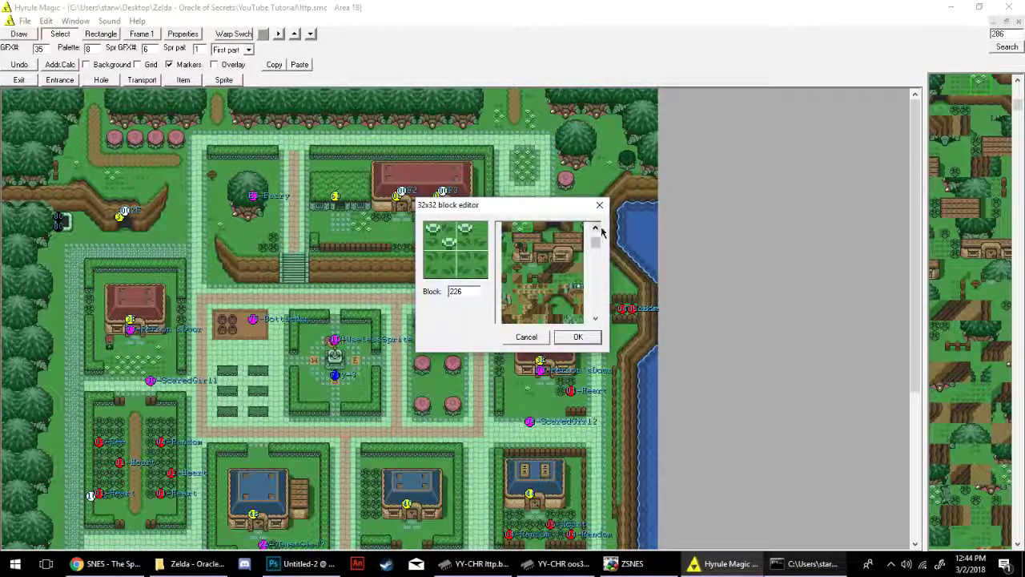
{"action": "scroll", "coordinate": [541, 267], "scroll_direction": "down", "scroll_amount": 1}
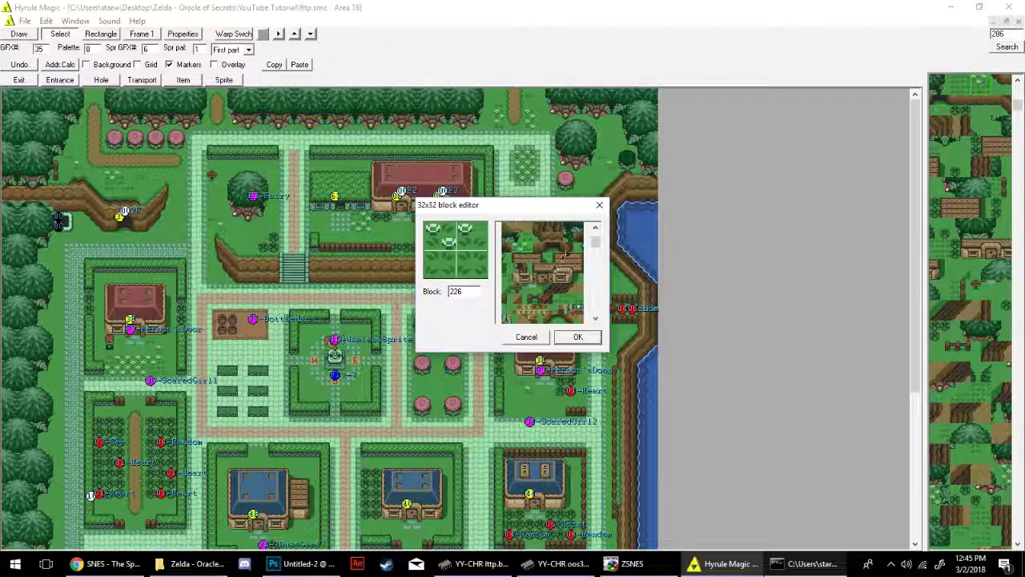
{"action": "left_click_drag", "start_coordinate": [595, 232], "coordinate": [601, 253]}
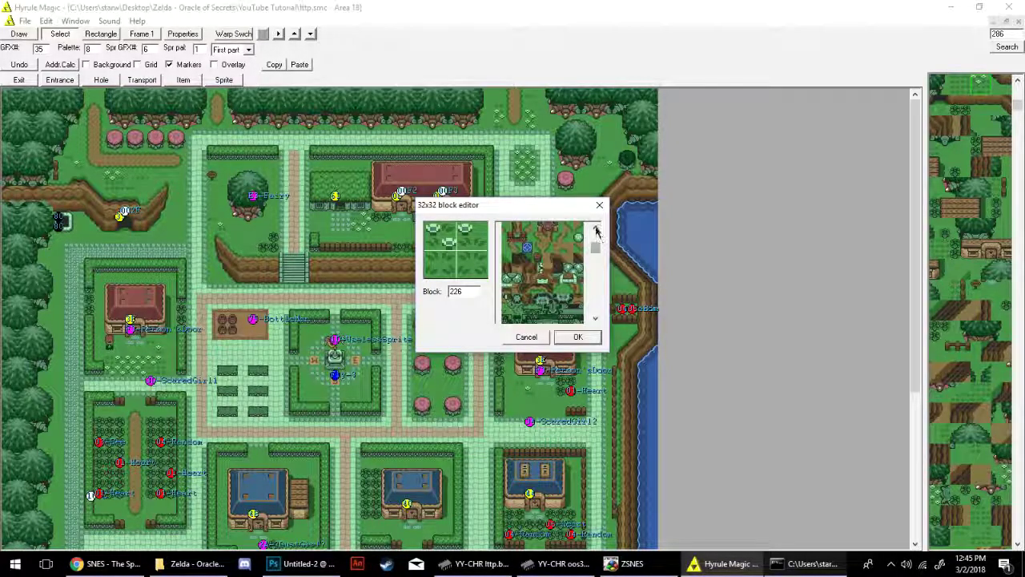
{"action": "left_click", "coordinate": [596, 230]}
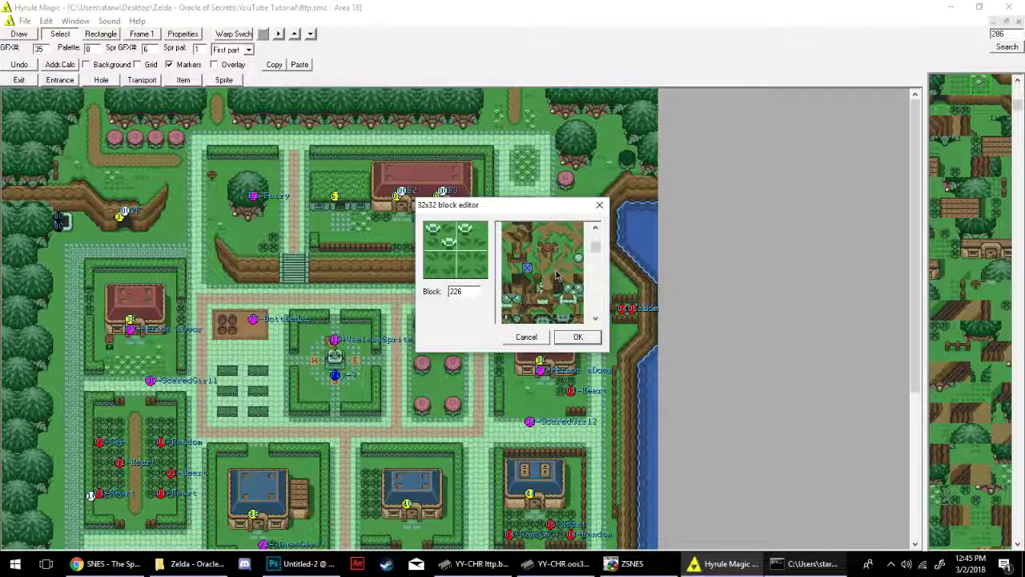
{"action": "left_click", "coordinate": [595, 227]}
{"action": "left_click", "coordinate": [539, 249]}
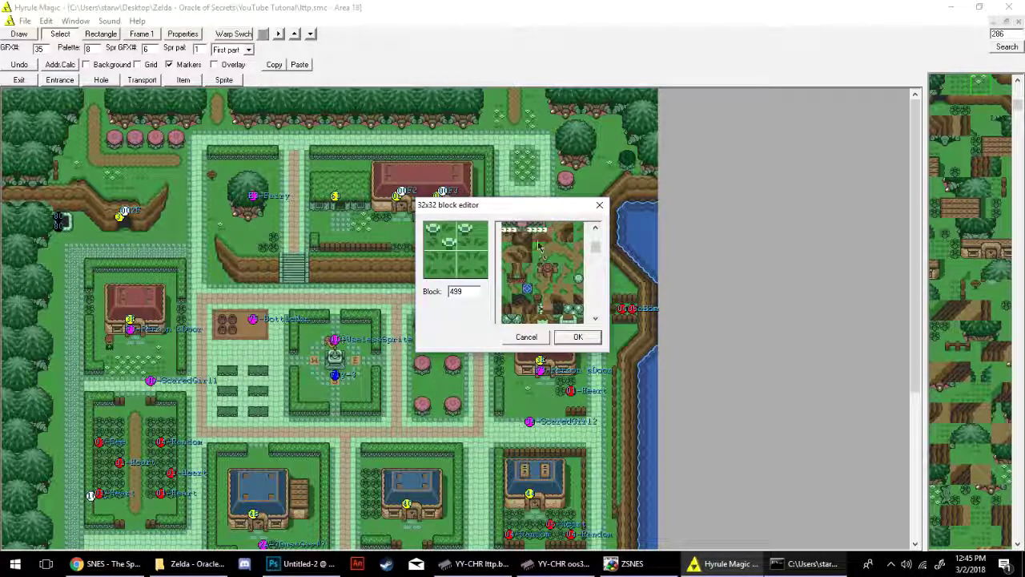
- Place block 499 in block 286's lower-left quadrant and fill its left half with the pasted square block tiles, palette 2, block type 2
{"action": "double_click", "coordinate": [442, 268]}
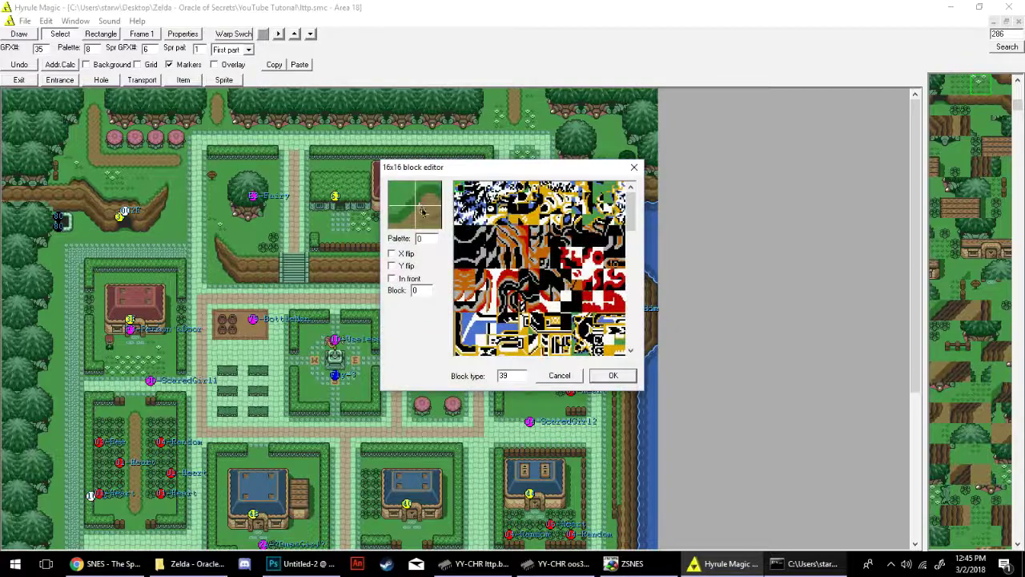
{"action": "scroll", "coordinate": [509, 284], "scroll_direction": "down", "scroll_amount": 3}
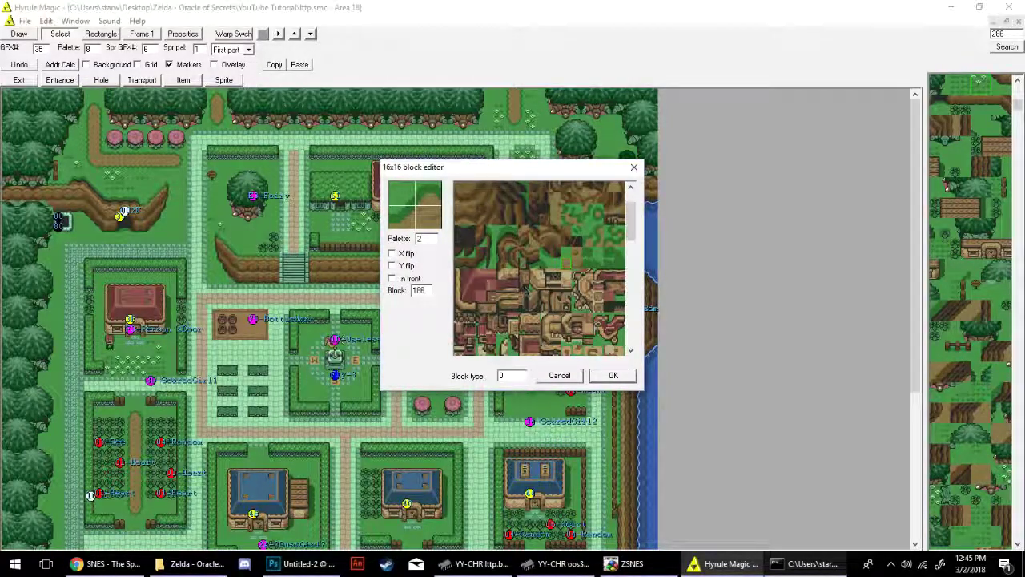
{"action": "left_click", "coordinate": [528, 282]}
{"action": "left_click", "coordinate": [525, 284]}
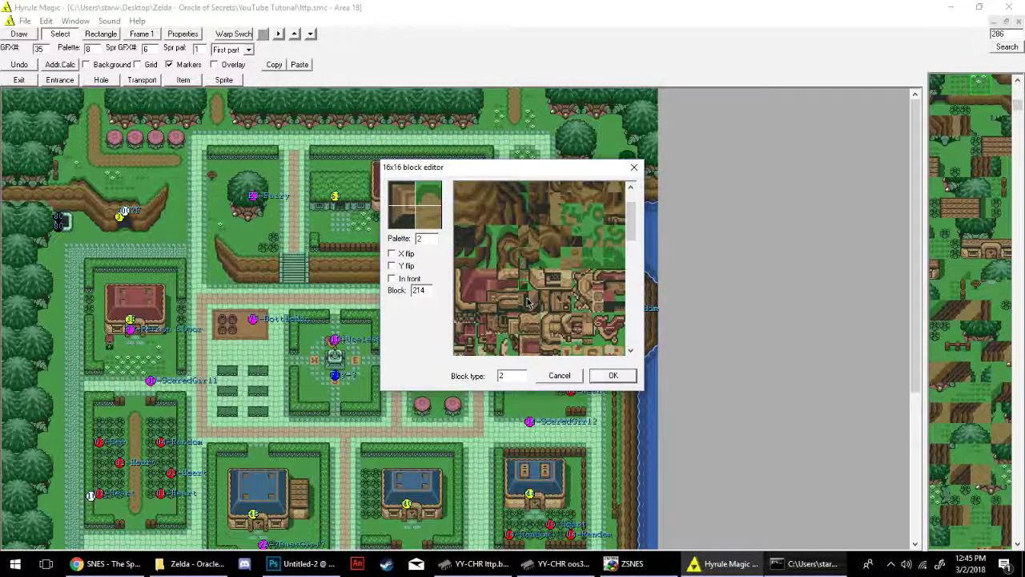
- Fill block 499's right half with the remaining square block tiles and apply the changes to both the 16x16 and 32x32 blocks
{"action": "left_click", "coordinate": [440, 223]}
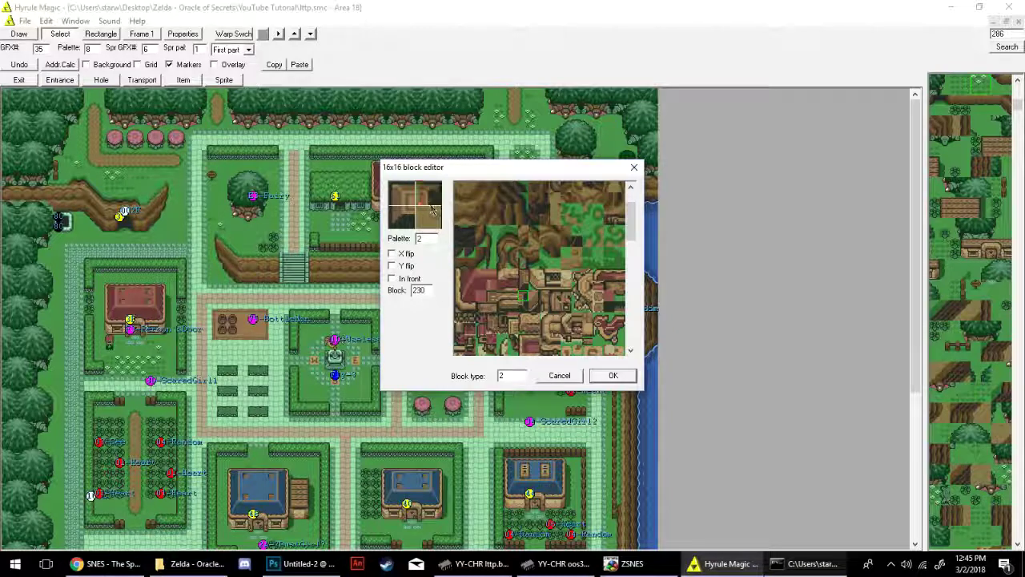
{"action": "left_click", "coordinate": [524, 305]}
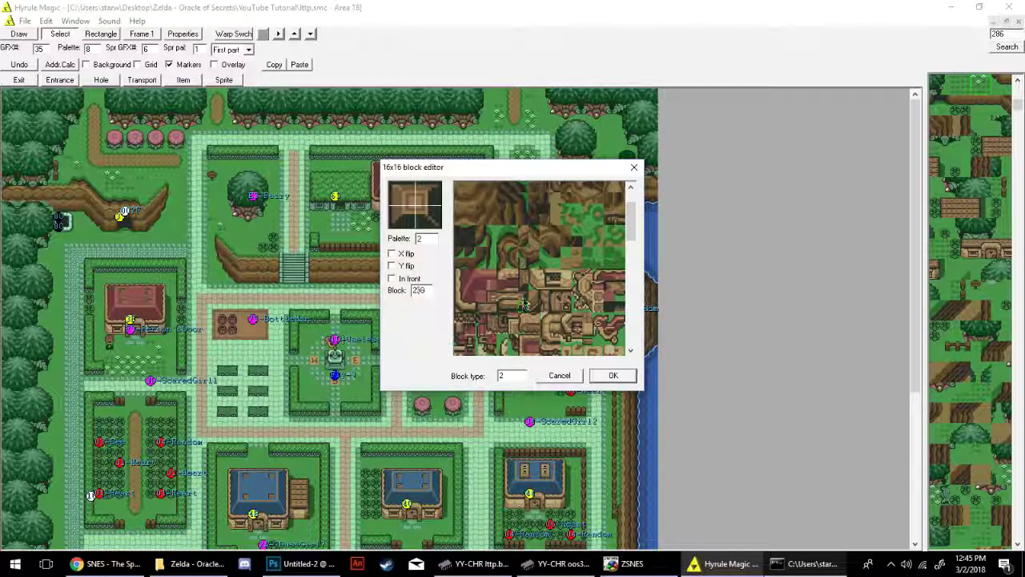
{"action": "left_click", "coordinate": [522, 275]}
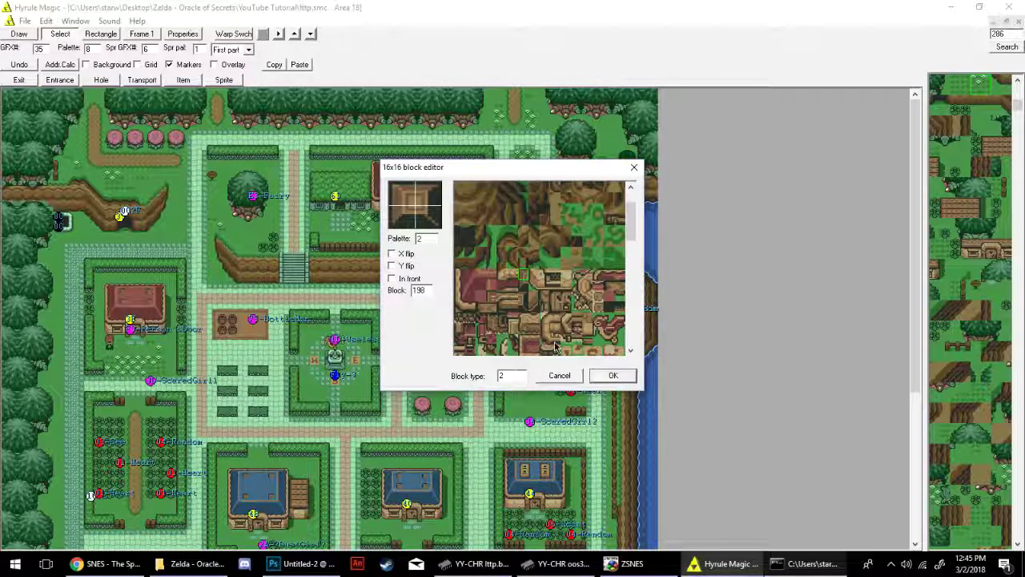
{"action": "left_click", "coordinate": [613, 377]}
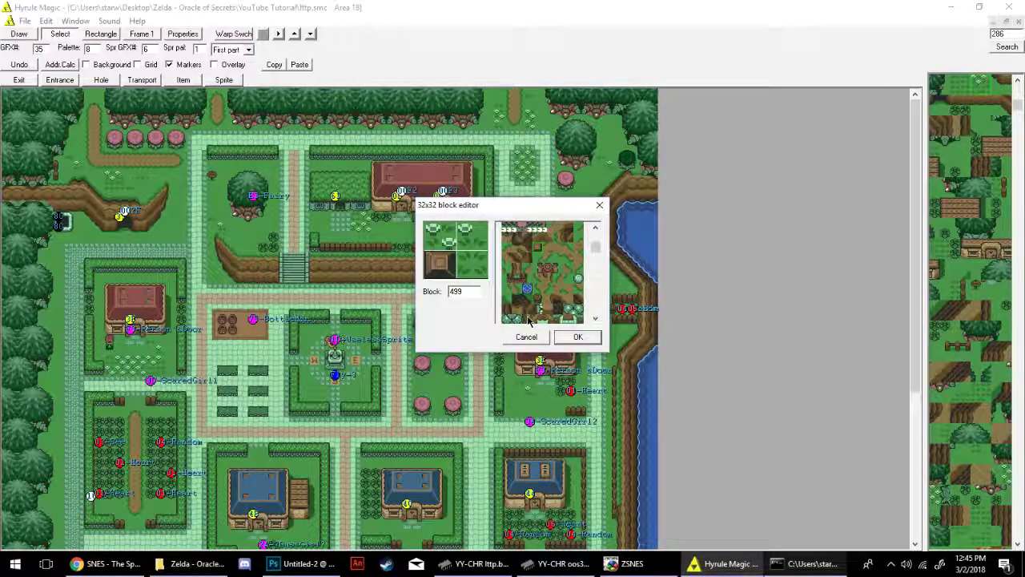
{"action": "left_click", "coordinate": [576, 338]}
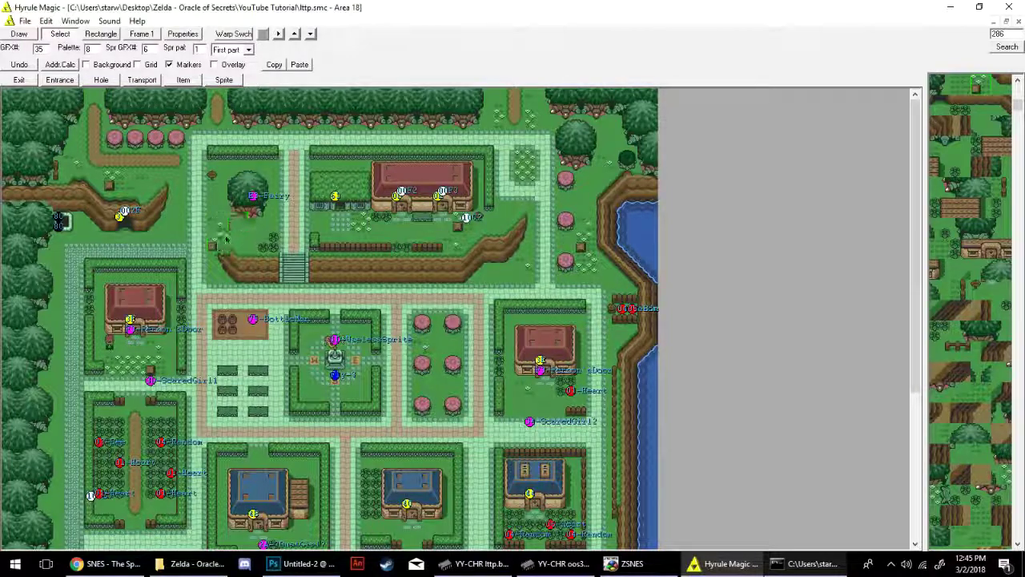
{"action": "left_click_drag", "start_coordinate": [273, 228], "coordinate": [595, 249]}
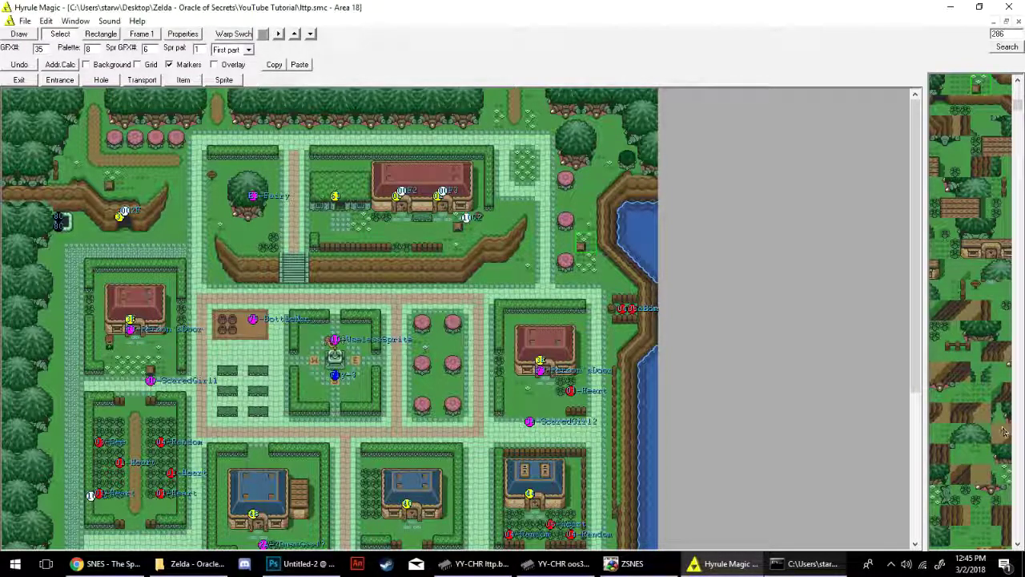
- Open block 286's lower-left 16x16 block for editing and preview its tile set in palettes 3, 5 and 7
{"action": "double_click", "coordinate": [971, 88]}
{"action": "scroll", "coordinate": [542, 272], "scroll_direction": "down", "scroll_amount": 3}
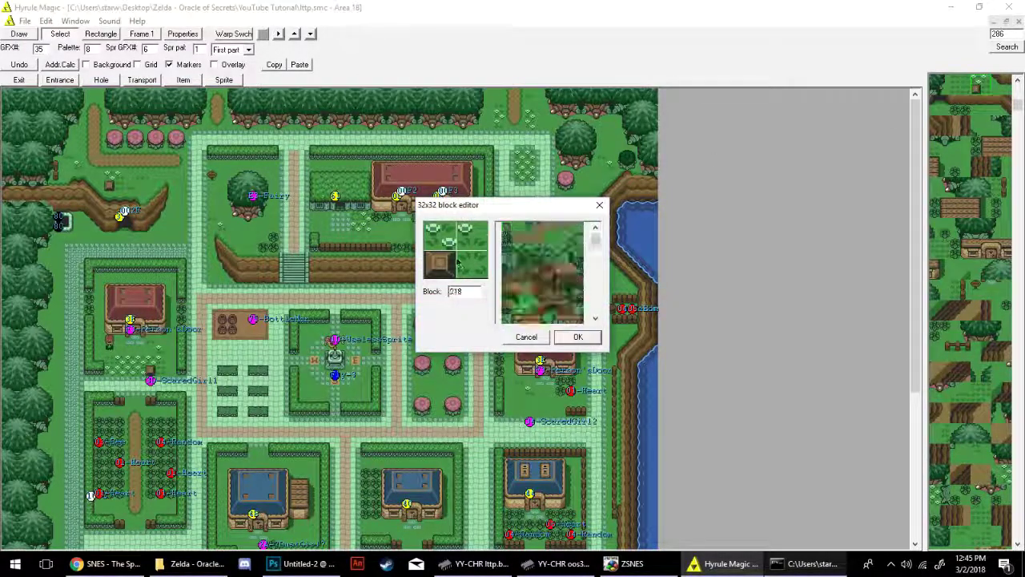
{"action": "double_click", "coordinate": [439, 264]}
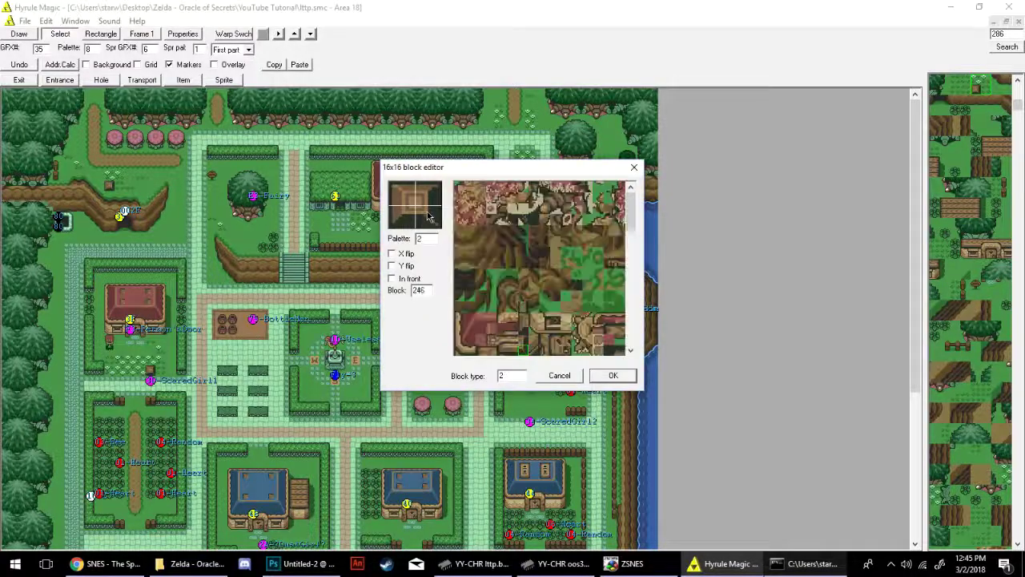
{"action": "left_click_drag", "start_coordinate": [431, 240], "coordinate": [416, 248]}
{"action": "type", "text": "3"}
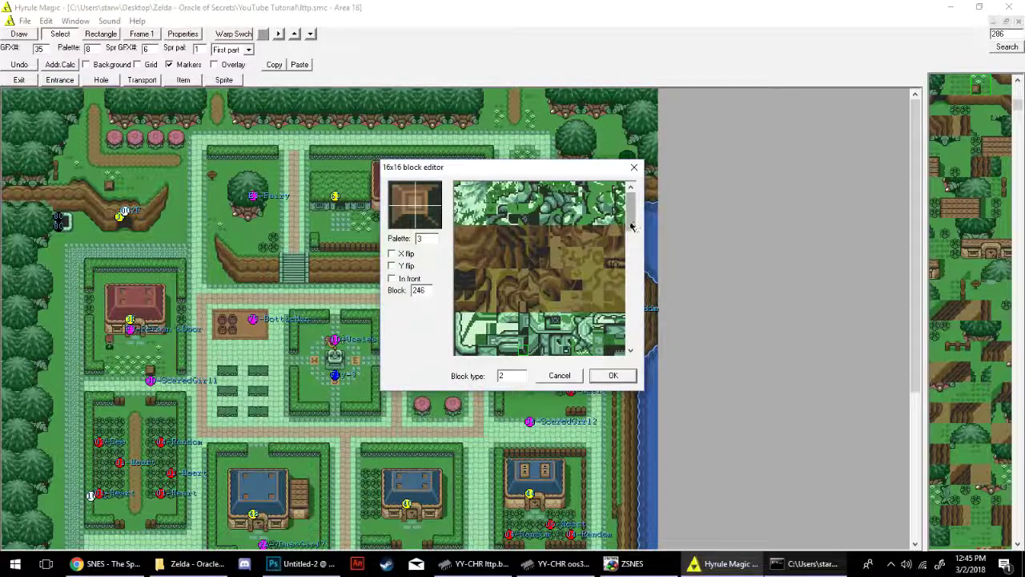
{"action": "scroll", "coordinate": [553, 233], "scroll_direction": "down", "scroll_amount": 1}
{"action": "double_click", "coordinate": [421, 238]}
{"action": "type", "text": "5"}
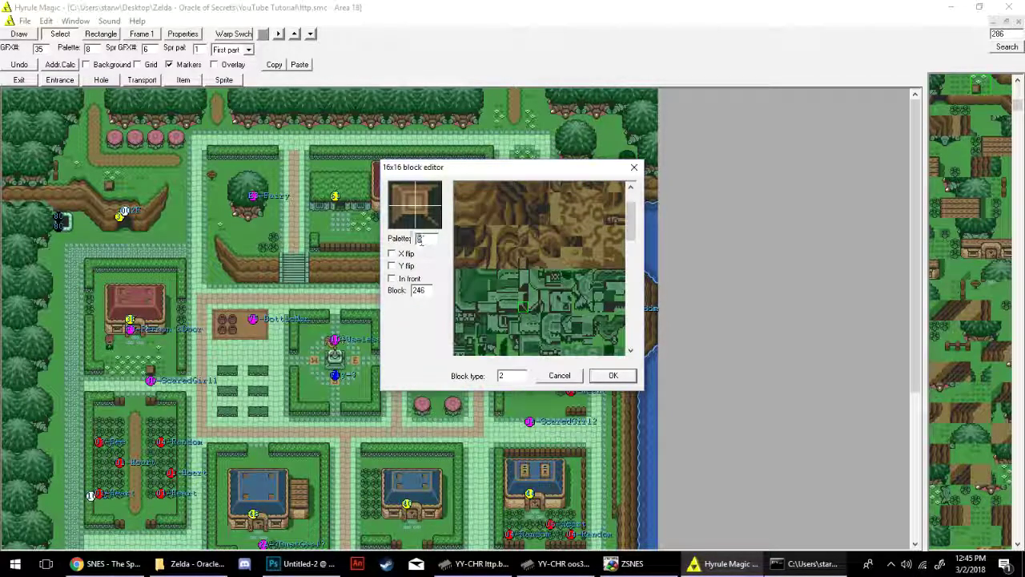
{"action": "type", "text": "7"}
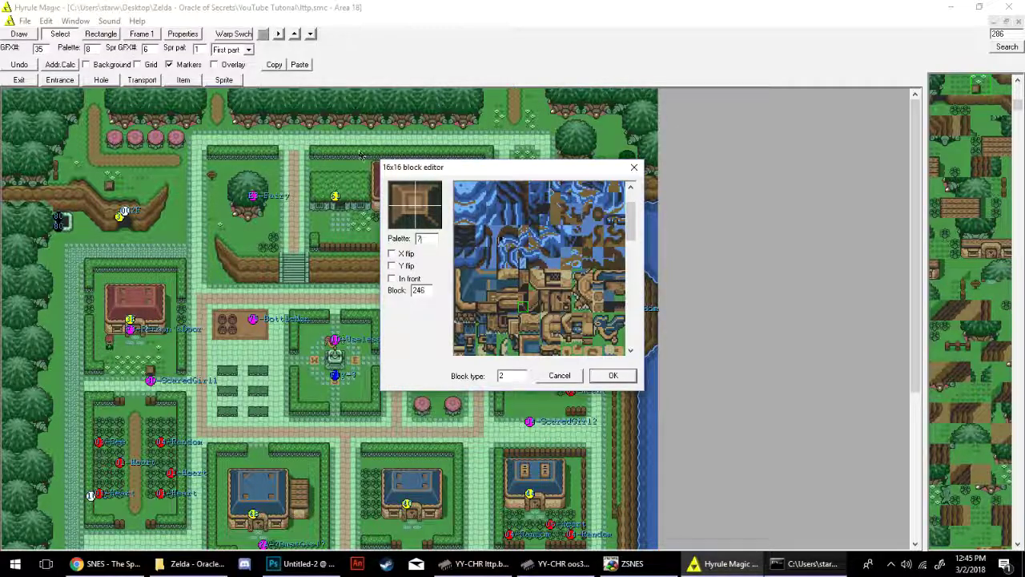
{"action": "double_click", "coordinate": [525, 309]}
{"action": "key", "text": "Escape"}
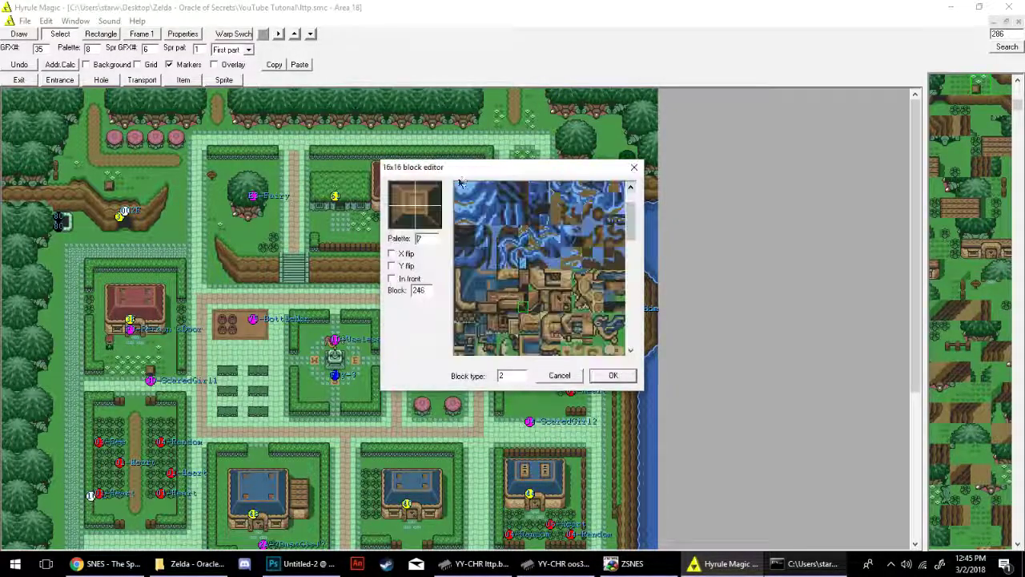
- Try palette 5 on the square block's tiles, testing X flip and Y flip both together and separately
{"action": "double_click", "coordinate": [432, 237]}
{"action": "type", "text": "5"}
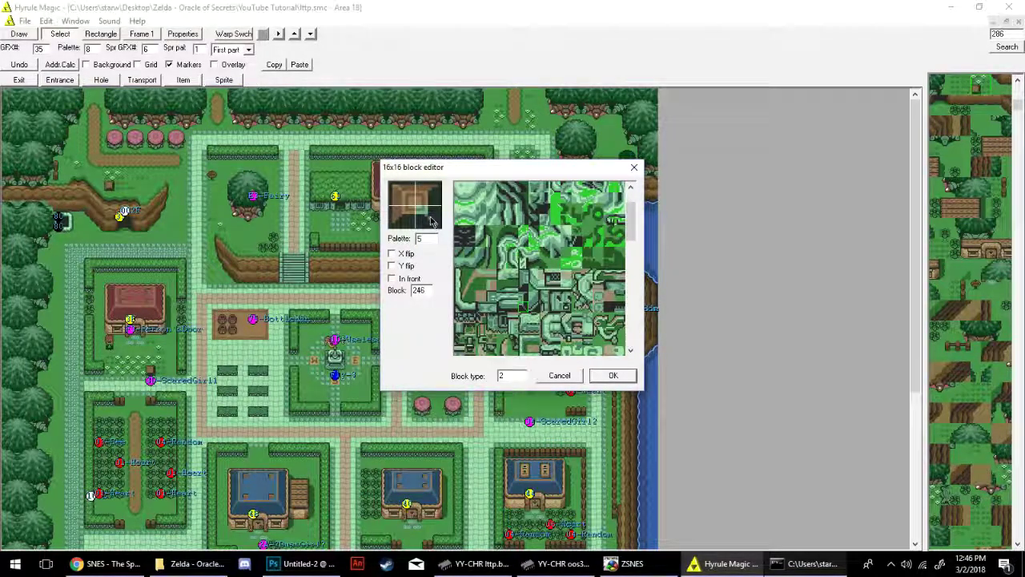
{"action": "left_click", "coordinate": [432, 202]}
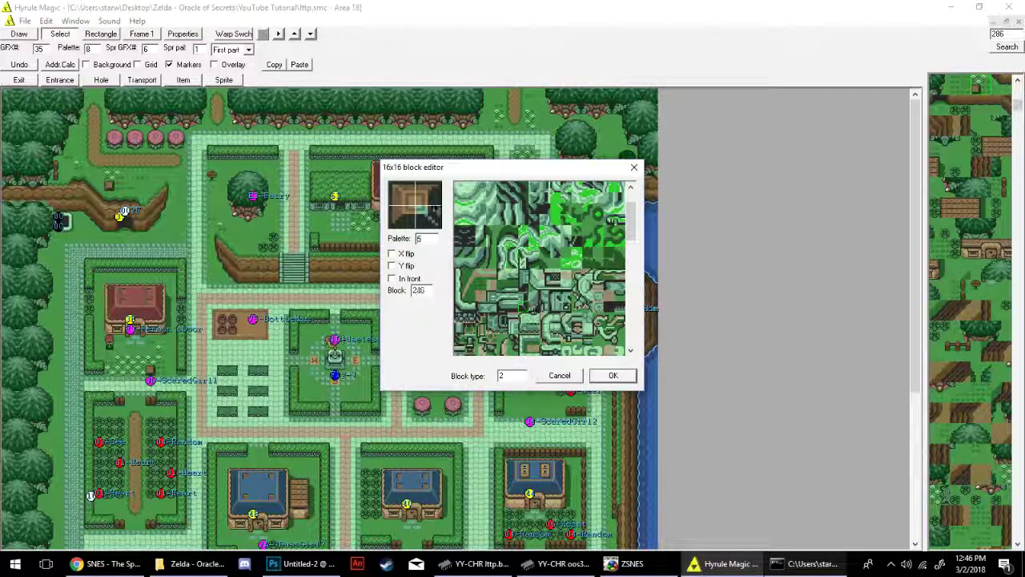
{"action": "left_click", "coordinate": [400, 255]}
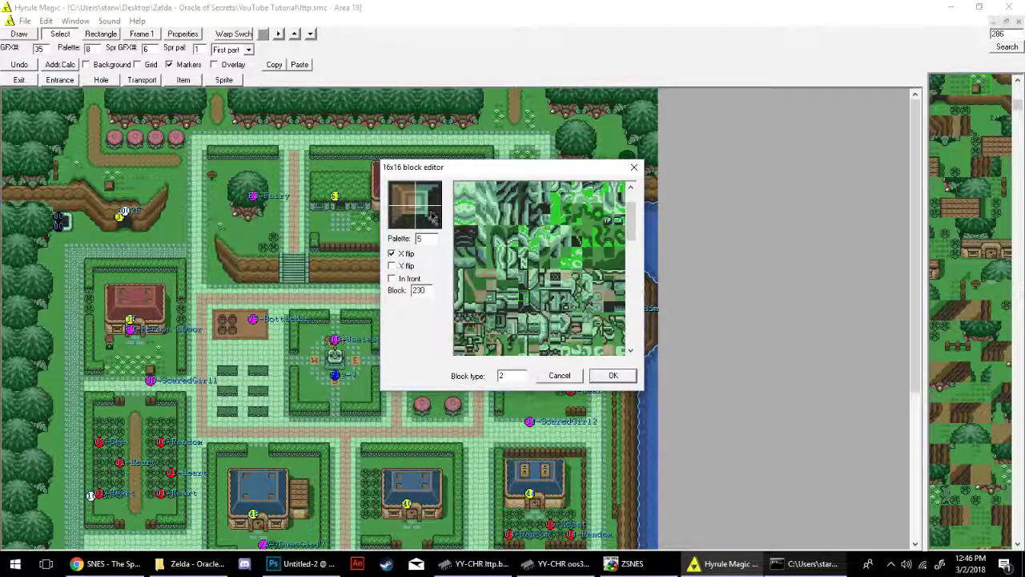
{"action": "left_click", "coordinate": [403, 268]}
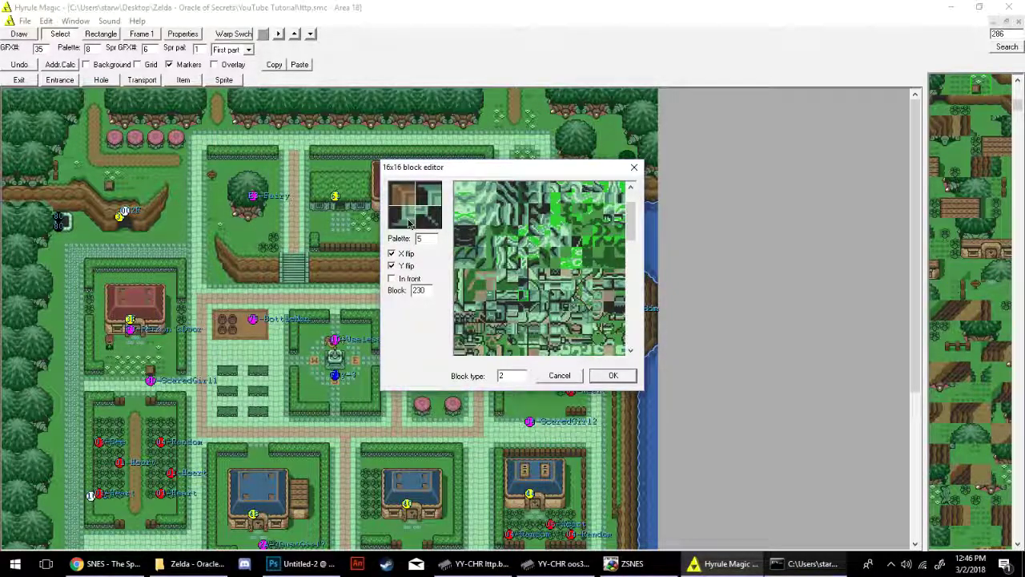
{"action": "left_click", "coordinate": [401, 267]}
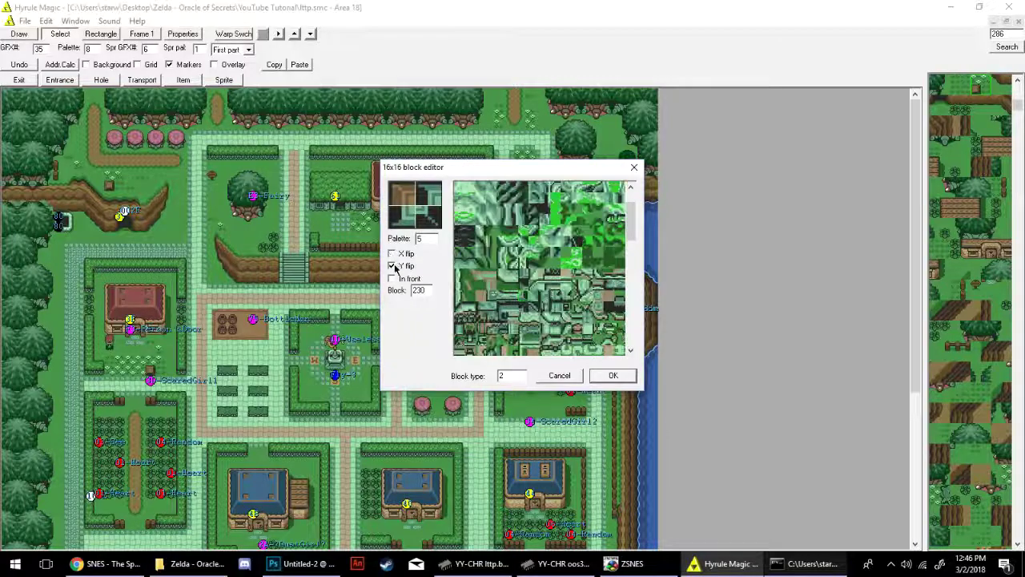
{"action": "left_click", "coordinate": [400, 254]}
- Try the X flip on a palette 2 tile, and put the unflipped palette 2 tiles back into the square block
{"action": "left_click", "coordinate": [401, 196]}
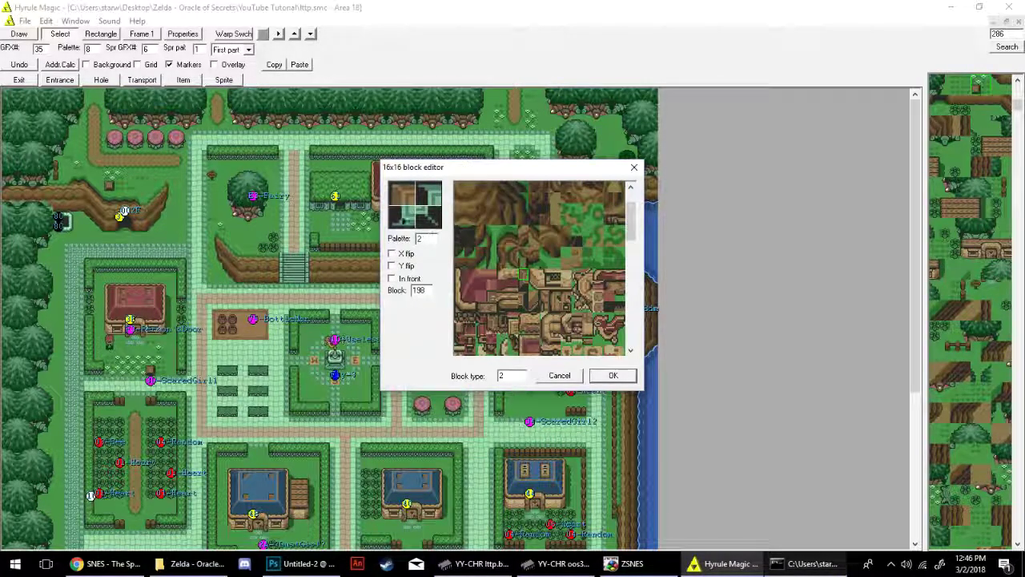
{"action": "left_click", "coordinate": [522, 291]}
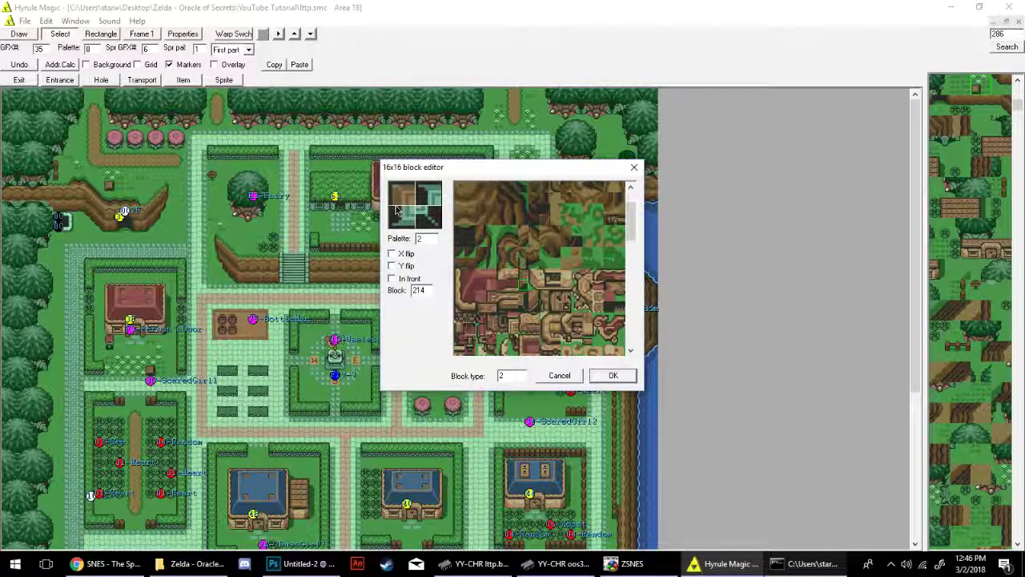
{"action": "left_click", "coordinate": [399, 254]}
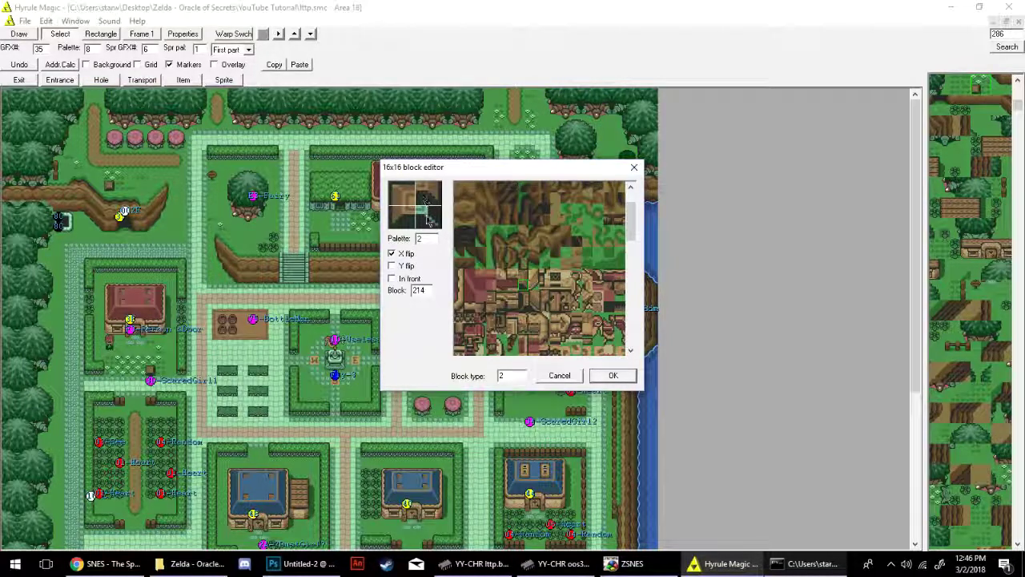
{"action": "left_click", "coordinate": [405, 264]}
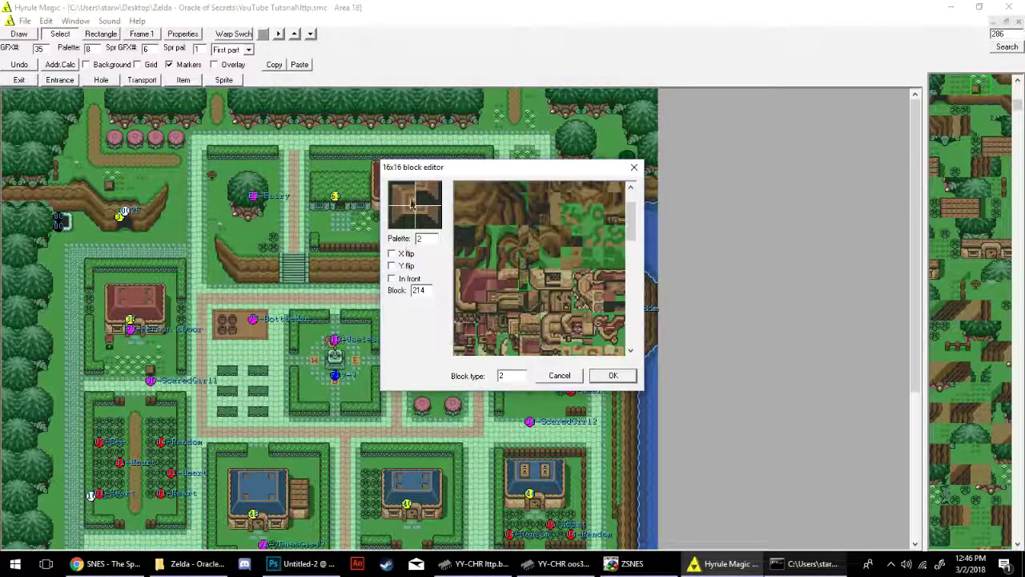
{"action": "left_click", "coordinate": [433, 197]}
{"action": "left_click", "coordinate": [522, 305]}
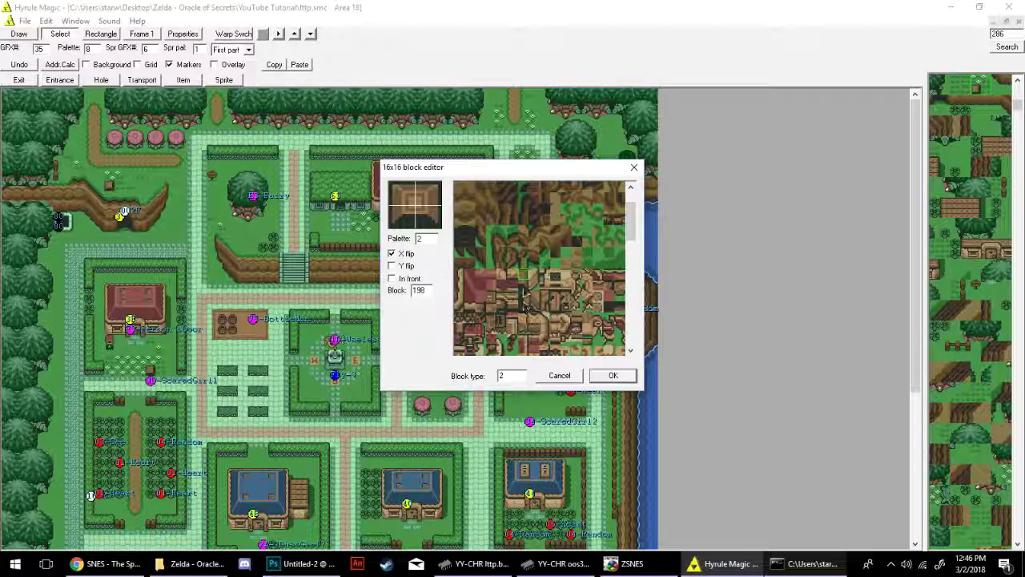
{"action": "left_click", "coordinate": [400, 254]}
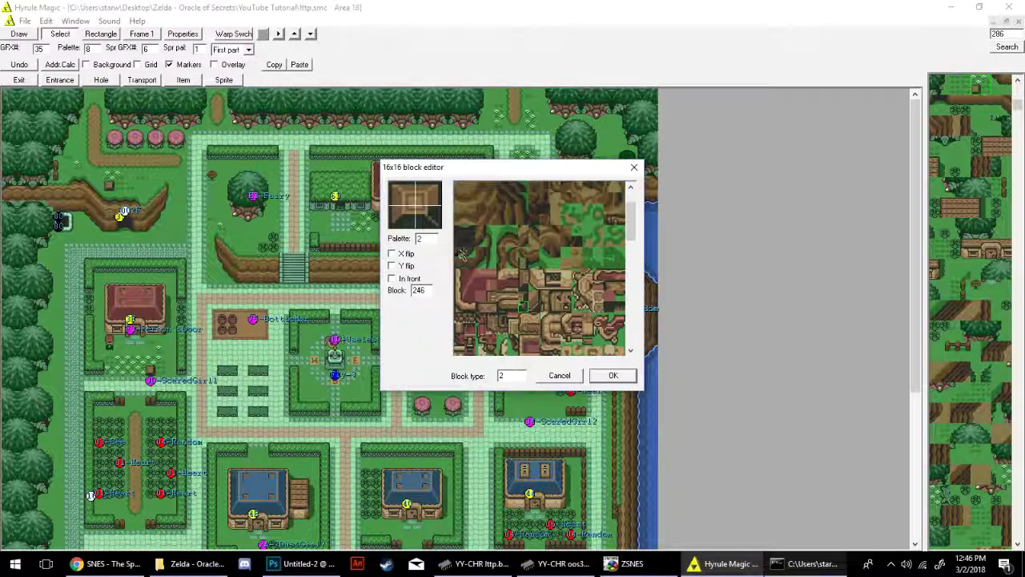
{"action": "left_click", "coordinate": [525, 293]}
{"action": "left_click", "coordinate": [417, 202]}
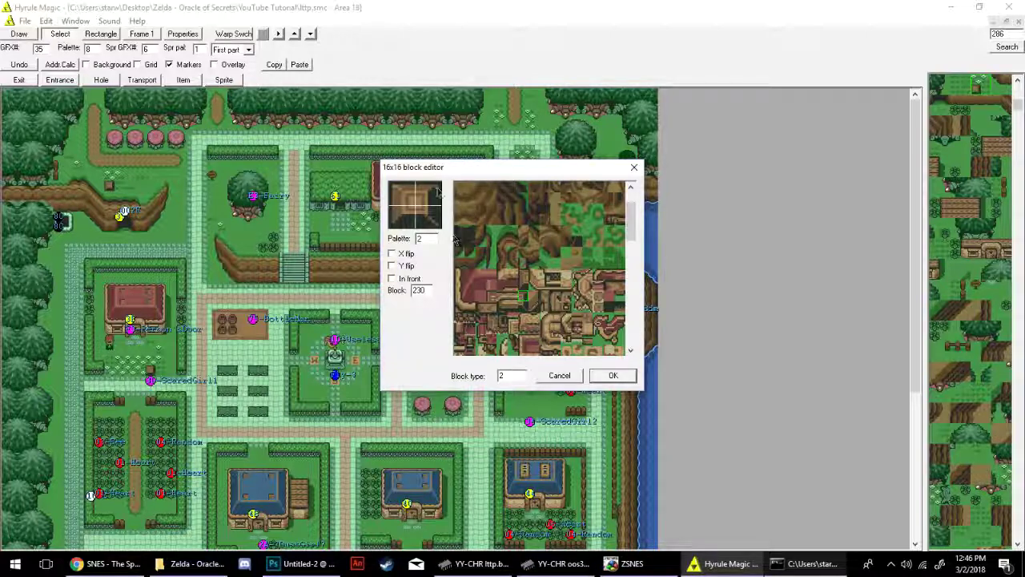
- Try the In front option and palette 3 on the square block's tiles, and cancel both block editors without applying
{"action": "left_click", "coordinate": [393, 278]}
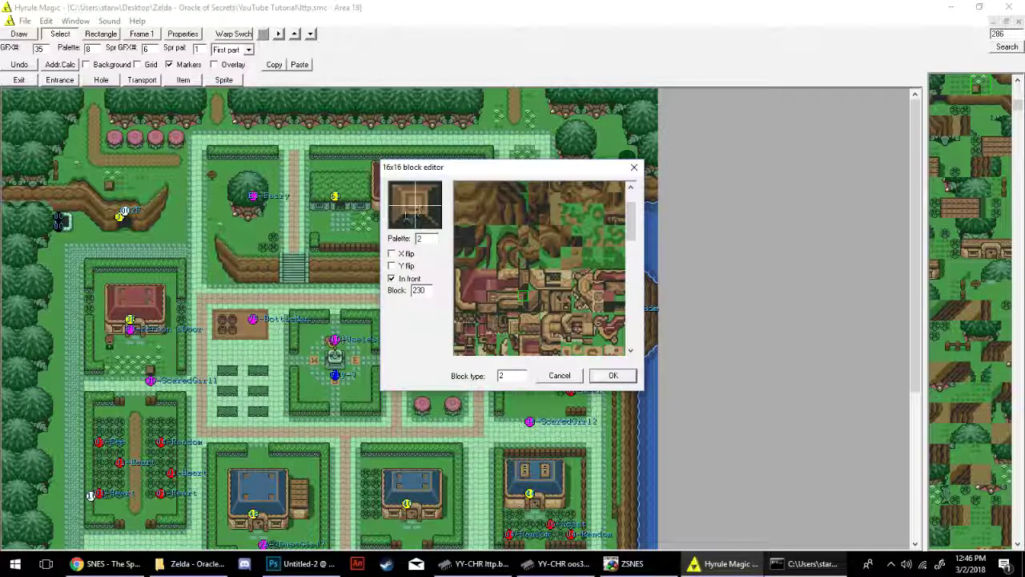
{"action": "left_click", "coordinate": [452, 271]}
{"action": "left_click", "coordinate": [414, 278]}
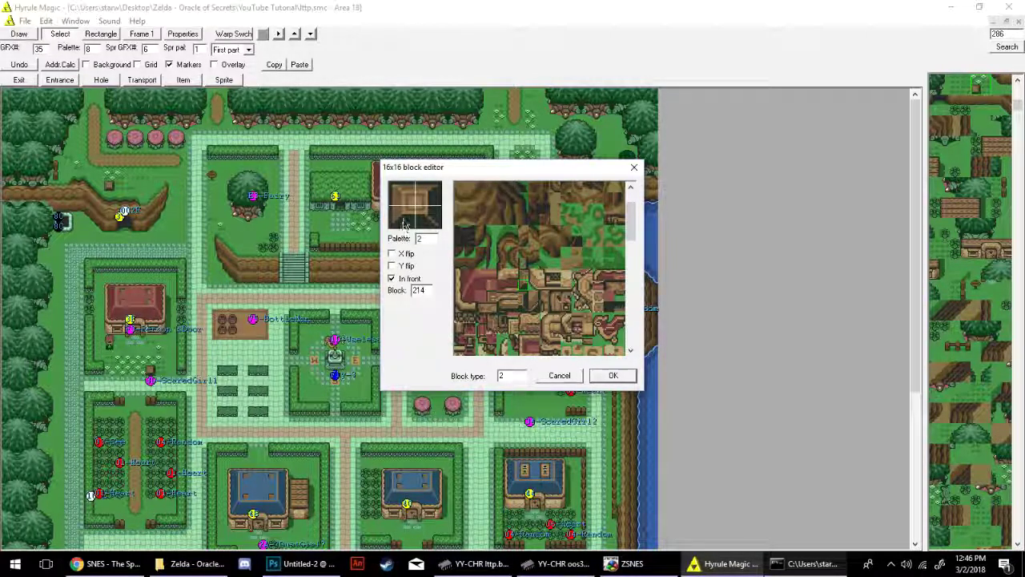
{"action": "key", "text": "BackSpace"}
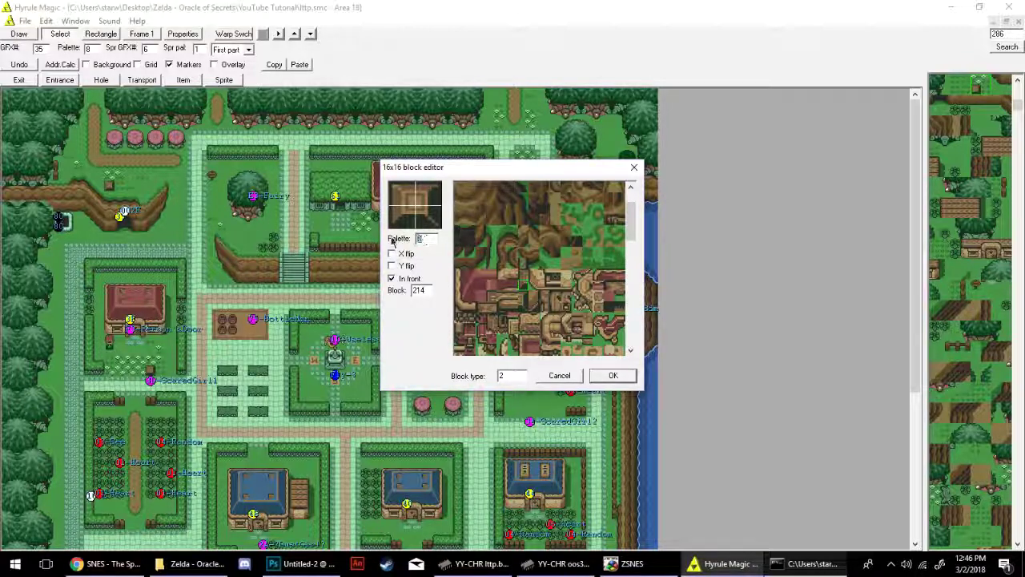
{"action": "type", "text": "3"}
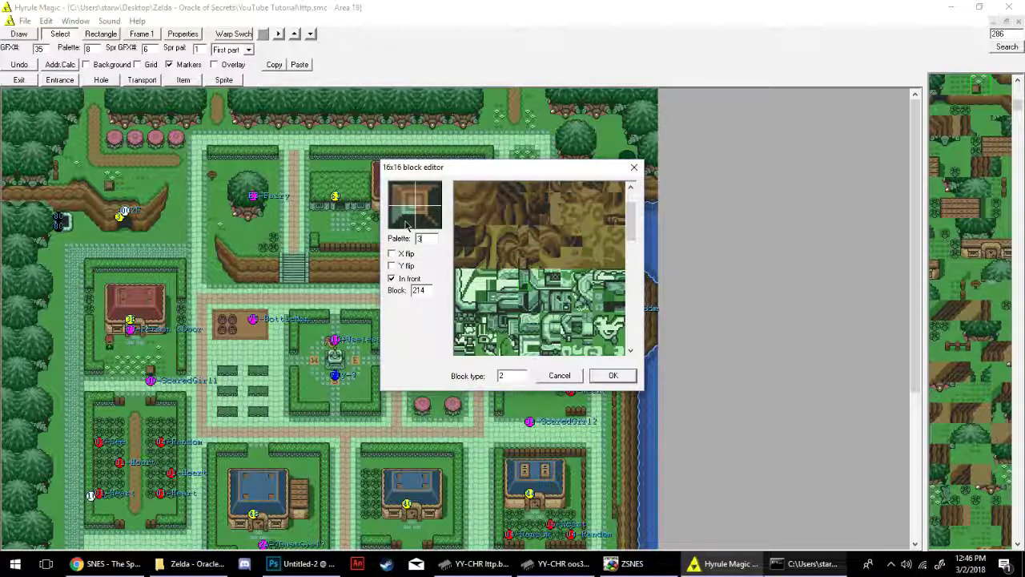
{"action": "left_click", "coordinate": [560, 375]}
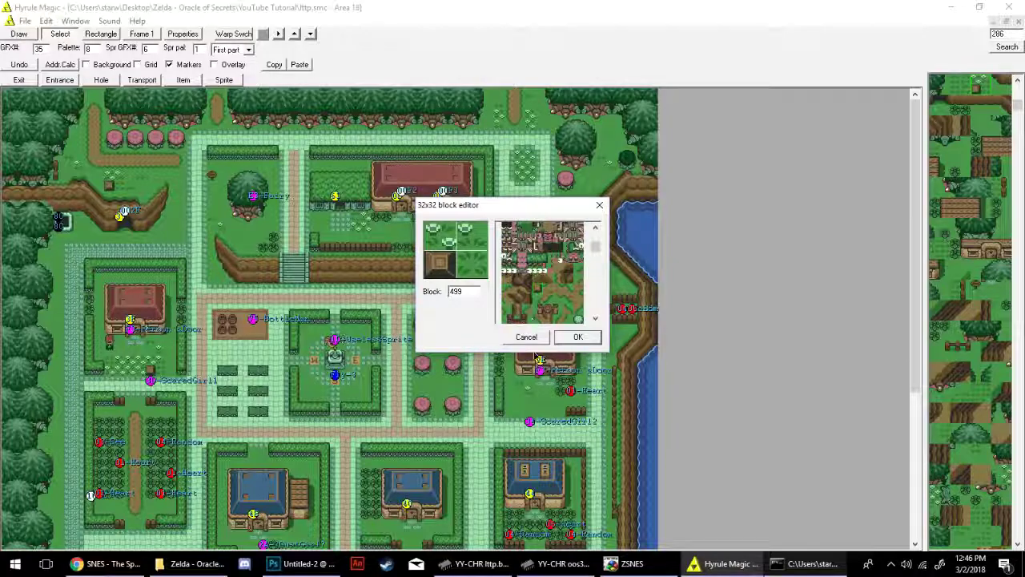
{"action": "left_click", "coordinate": [526, 337]}
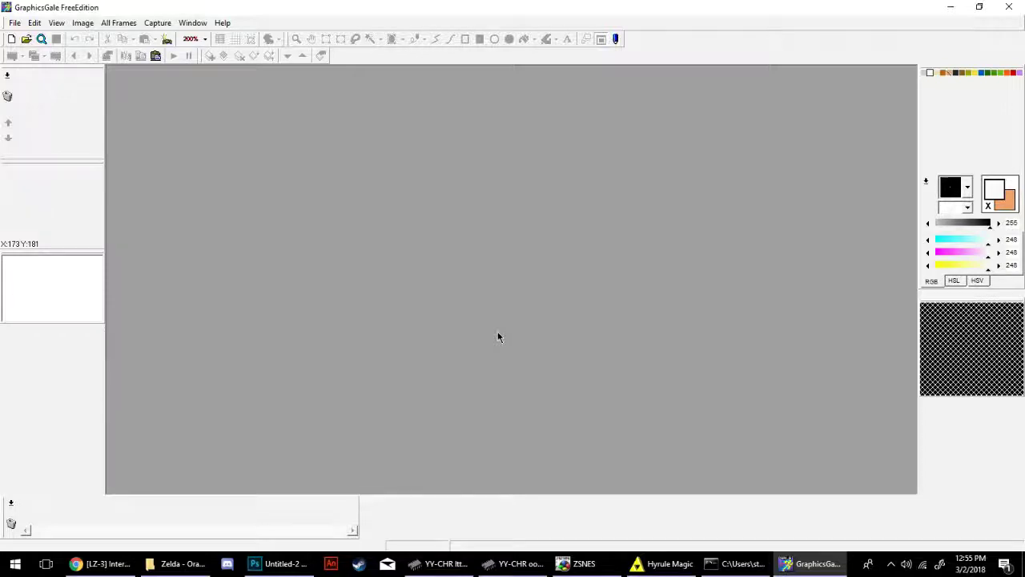
- In GraphicsGale, create a new 128 x 448 image with 4bit(16colors) color depth
{"action": "left_click", "coordinate": [14, 23]}
{"action": "left_click", "coordinate": [24, 37]}
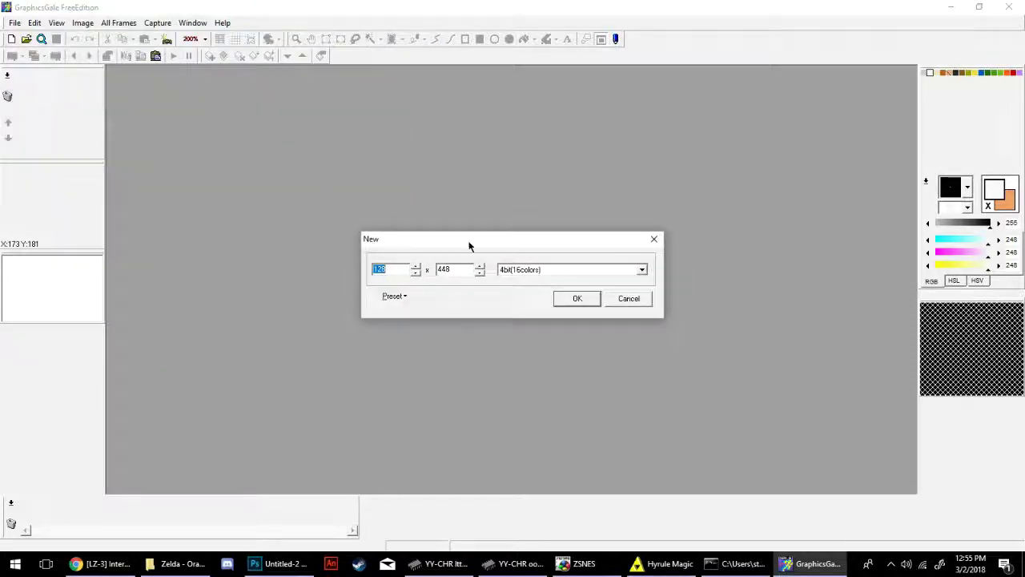
{"action": "double_click", "coordinate": [388, 269]}
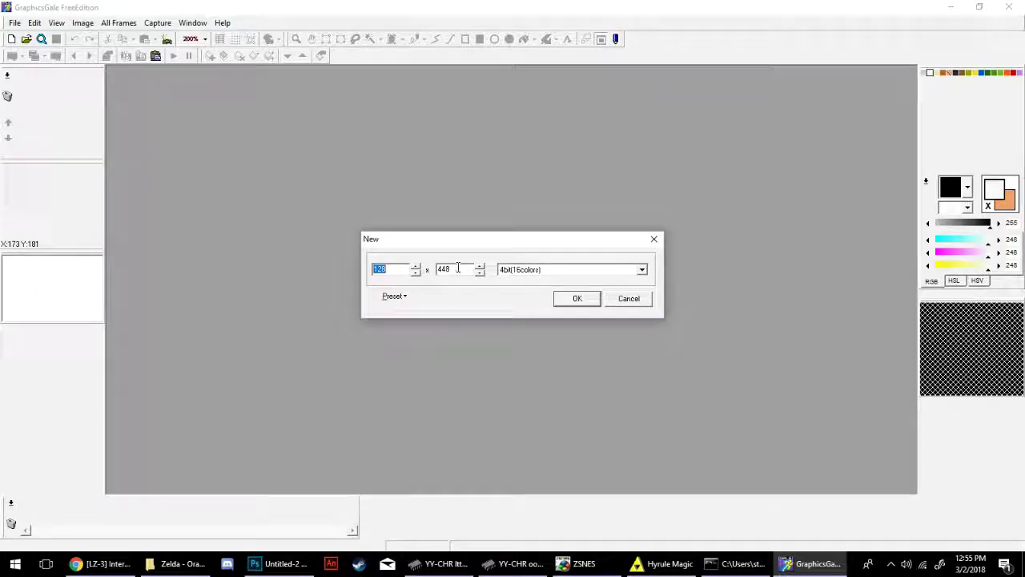
{"action": "double_click", "coordinate": [457, 269]}
{"action": "left_click", "coordinate": [517, 271]}
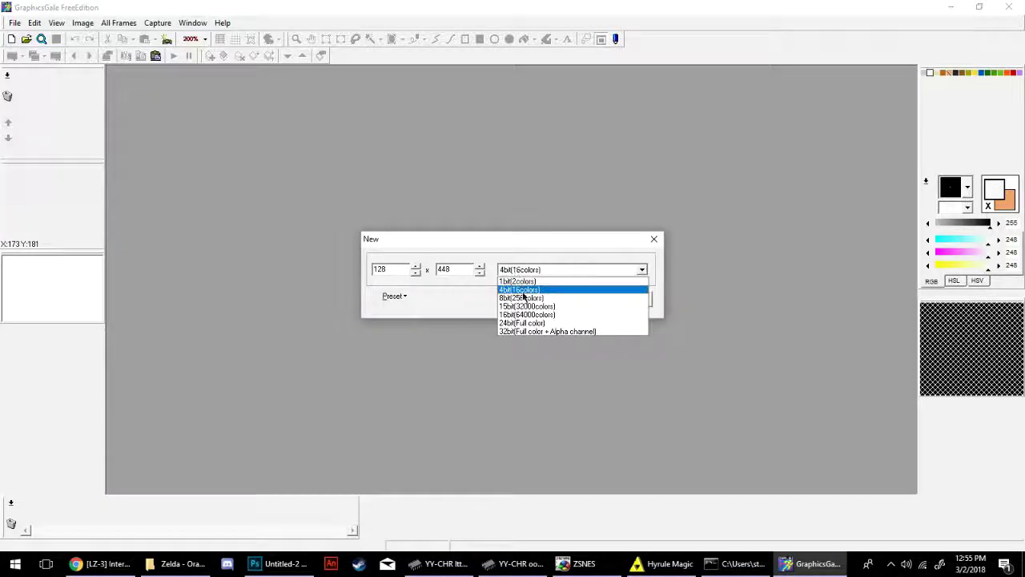
{"action": "left_click", "coordinate": [521, 290]}
{"action": "left_click", "coordinate": [582, 301]}
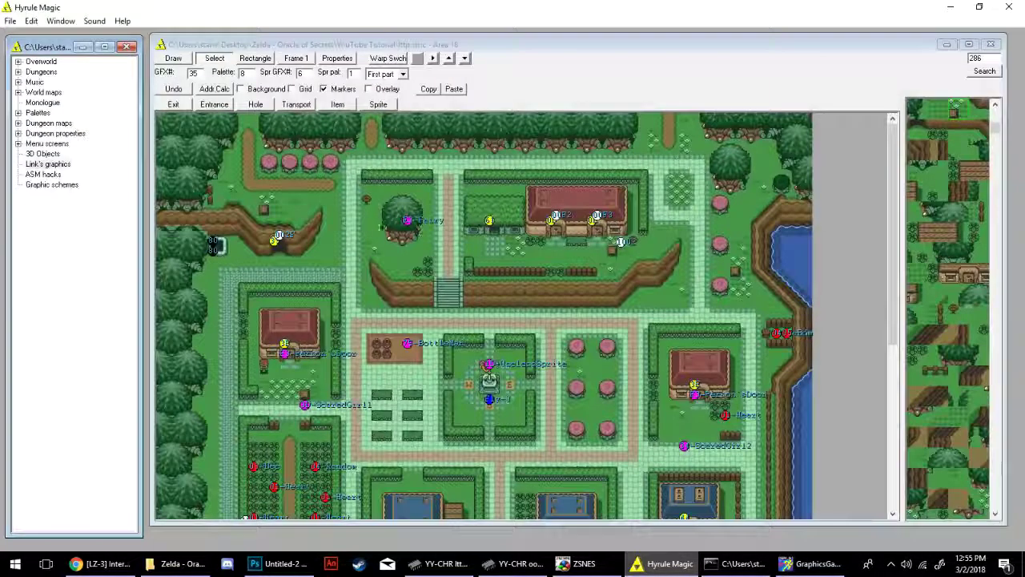
- Copy Link's graphics sheet from Hyrule Magic and paste it into the blank GraphicsGale image
{"action": "double_click", "coordinate": [48, 164]}
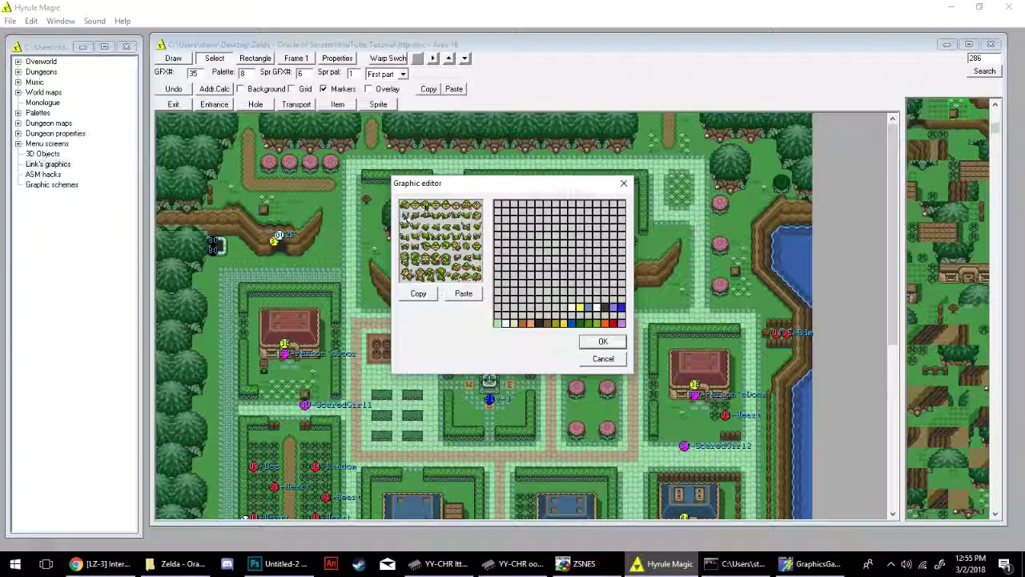
{"action": "left_click", "coordinate": [419, 294]}
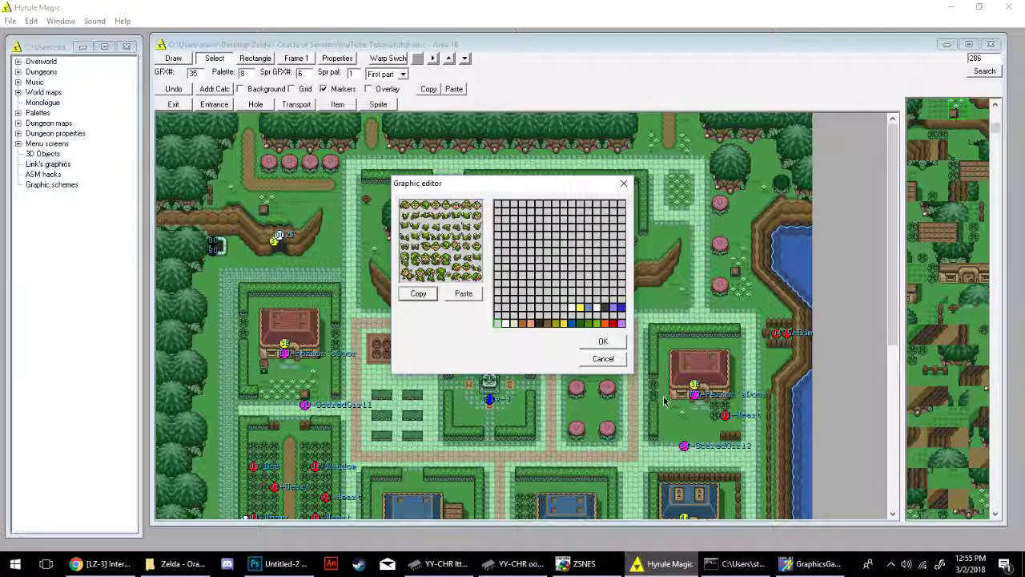
{"action": "left_click", "coordinate": [789, 563]}
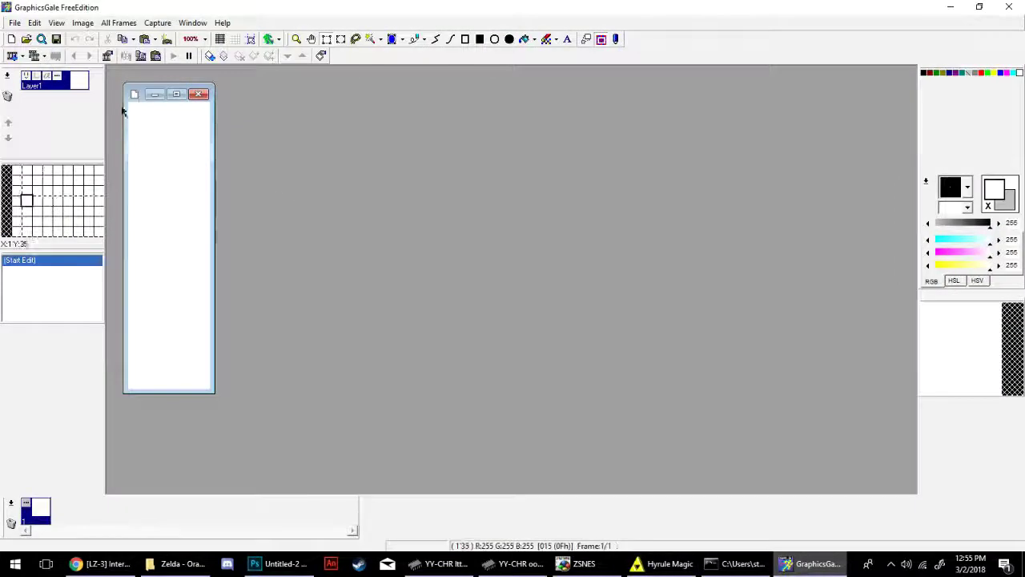
{"action": "key", "text": "ctrl+v"}
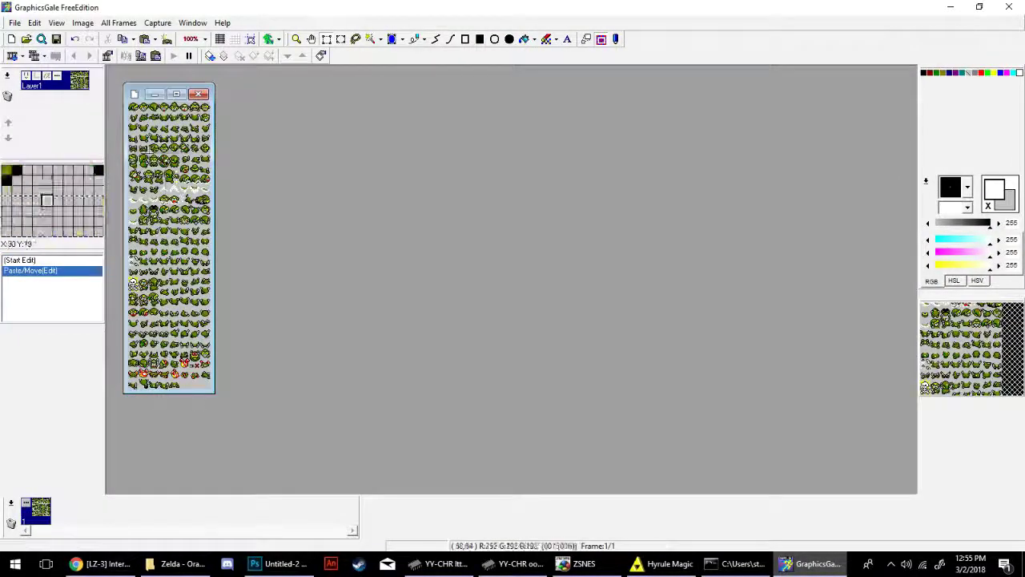
- Load the palette from the clipboard over all of the image's colors, with Match Pixels with Colors enabled
{"action": "right_click", "coordinate": [931, 191]}
{"action": "key", "text": "Escape"}
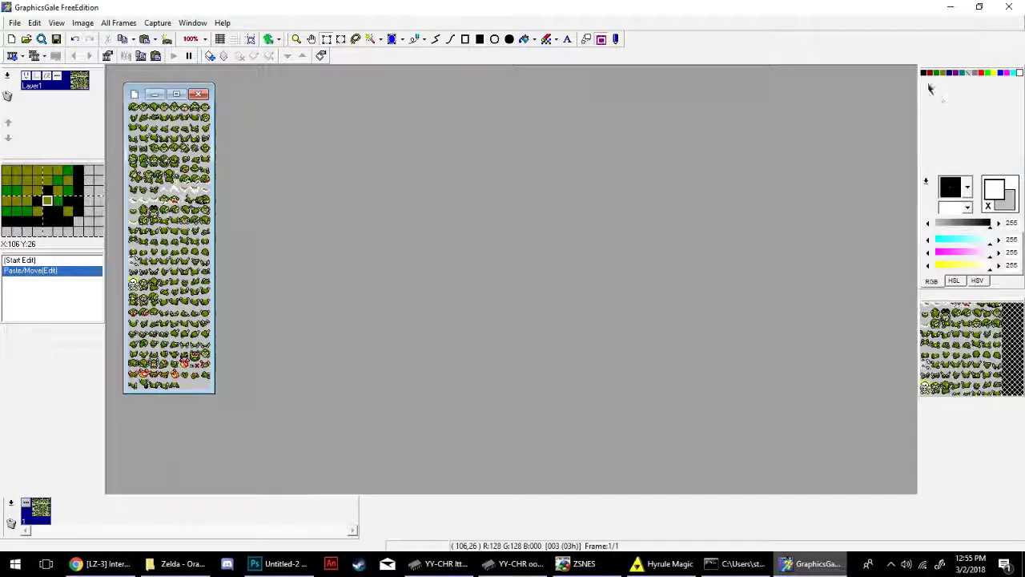
{"action": "right_click", "coordinate": [929, 191]}
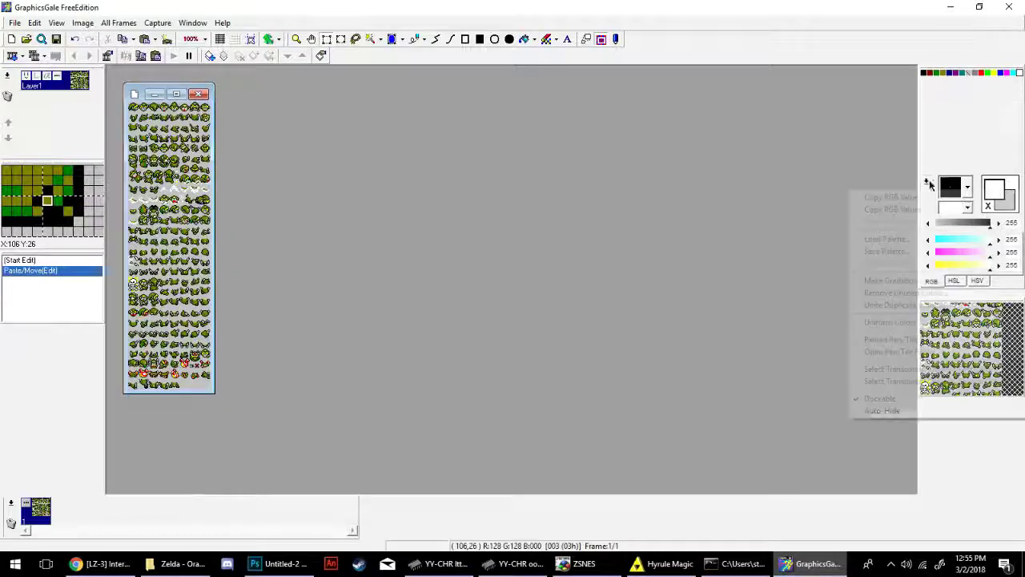
{"action": "left_click", "coordinate": [885, 239]}
{"action": "left_click", "coordinate": [394, 367]}
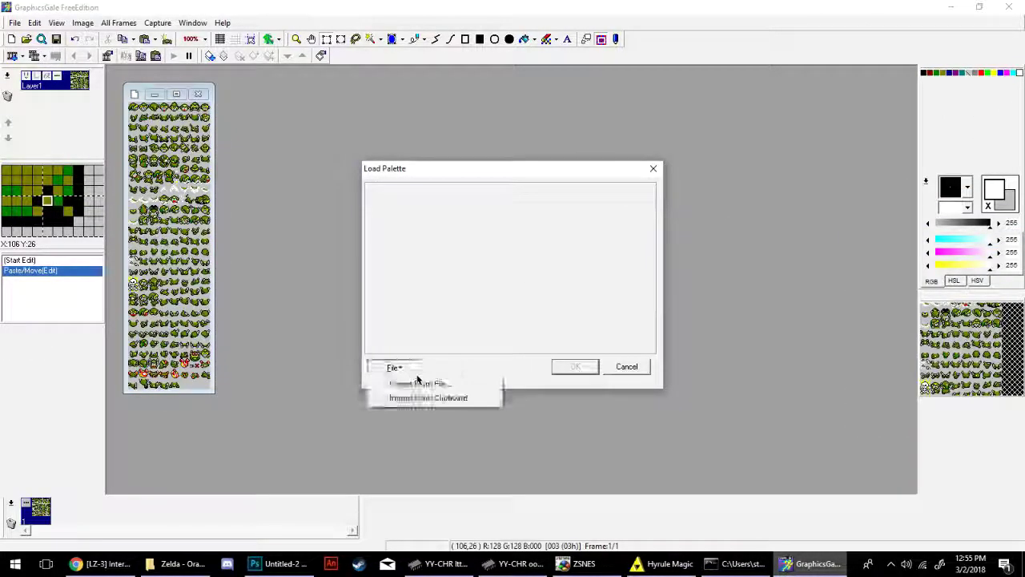
{"action": "left_click", "coordinate": [425, 398]}
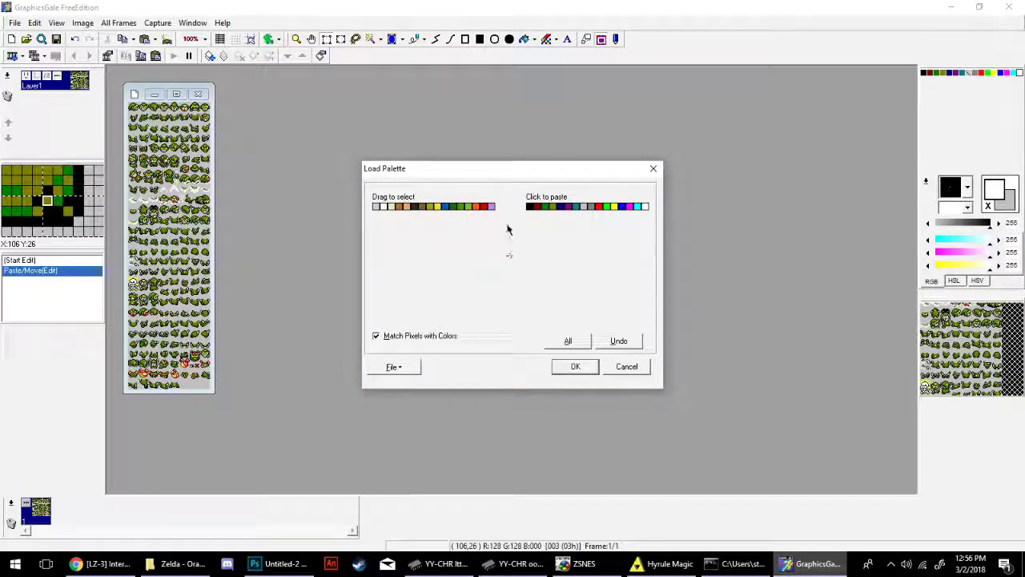
{"action": "left_click_drag", "start_coordinate": [384, 210], "coordinate": [497, 207]}
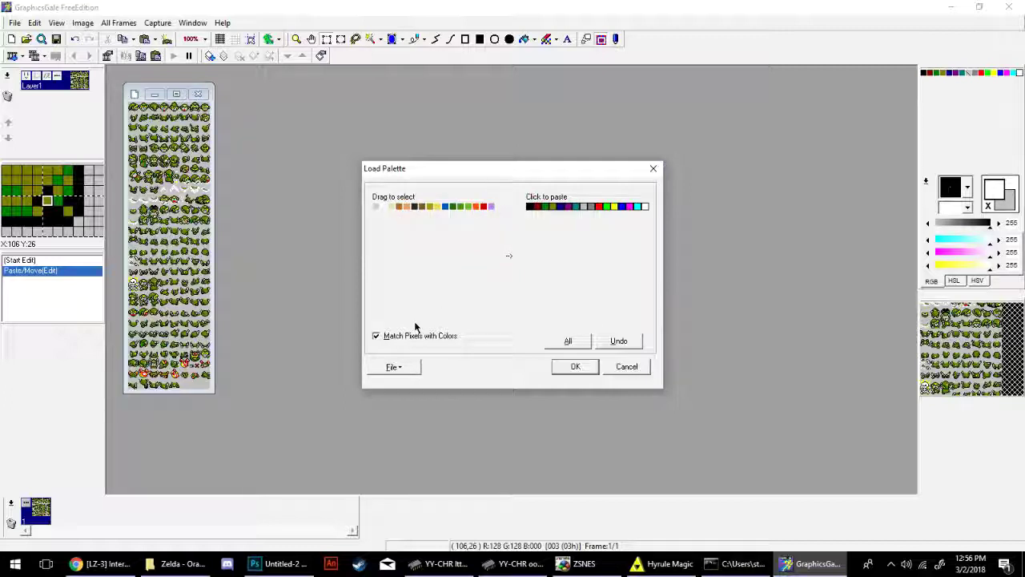
{"action": "left_click", "coordinate": [532, 211]}
{"action": "left_click", "coordinate": [386, 339]}
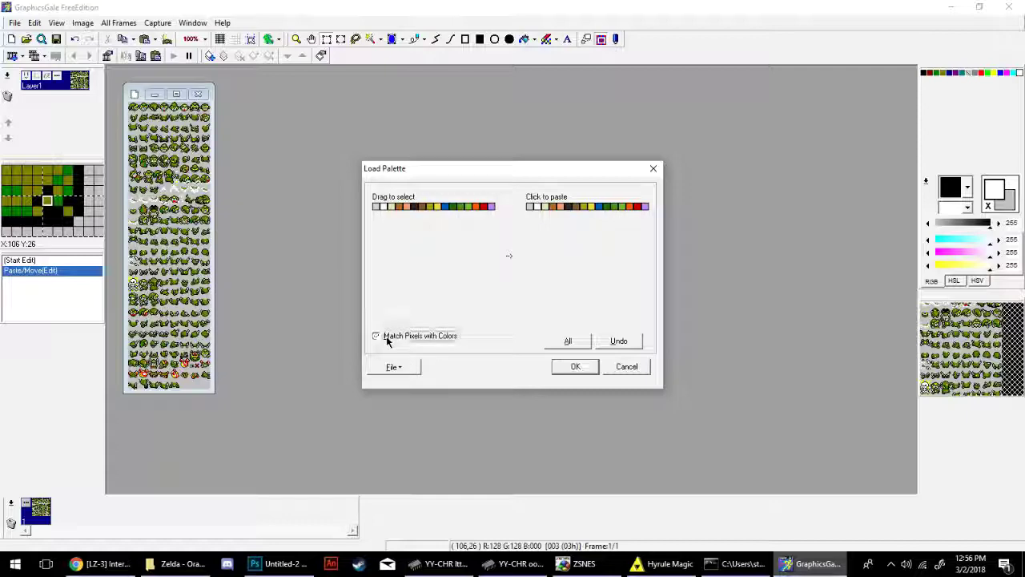
{"action": "left_click", "coordinate": [562, 365]}
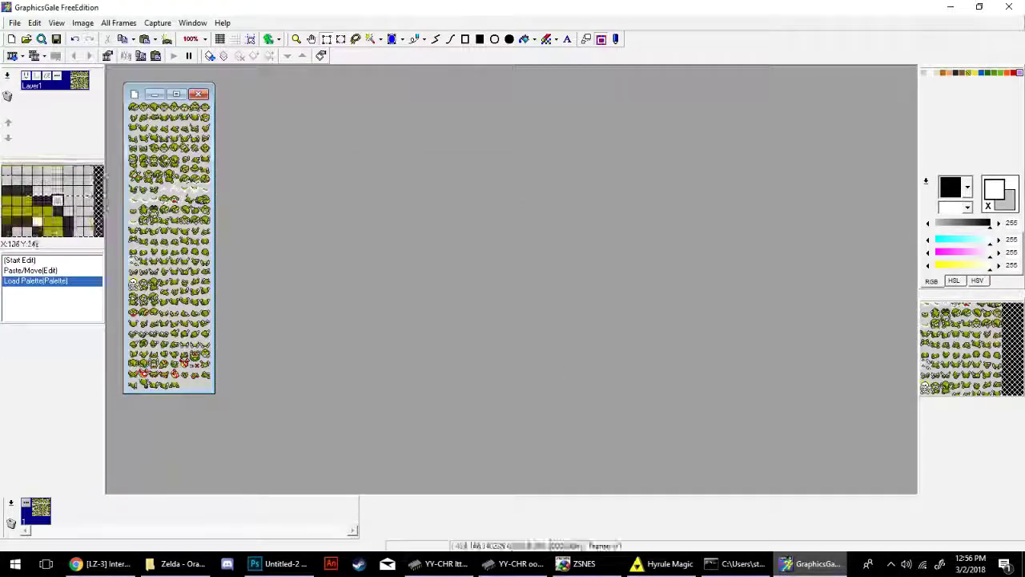
- Enlarge the sprite sheet's image window and magnify the sheet to 300%
{"action": "left_click_drag", "start_coordinate": [214, 392], "coordinate": [525, 450]}
{"action": "left_click", "coordinate": [296, 38]}
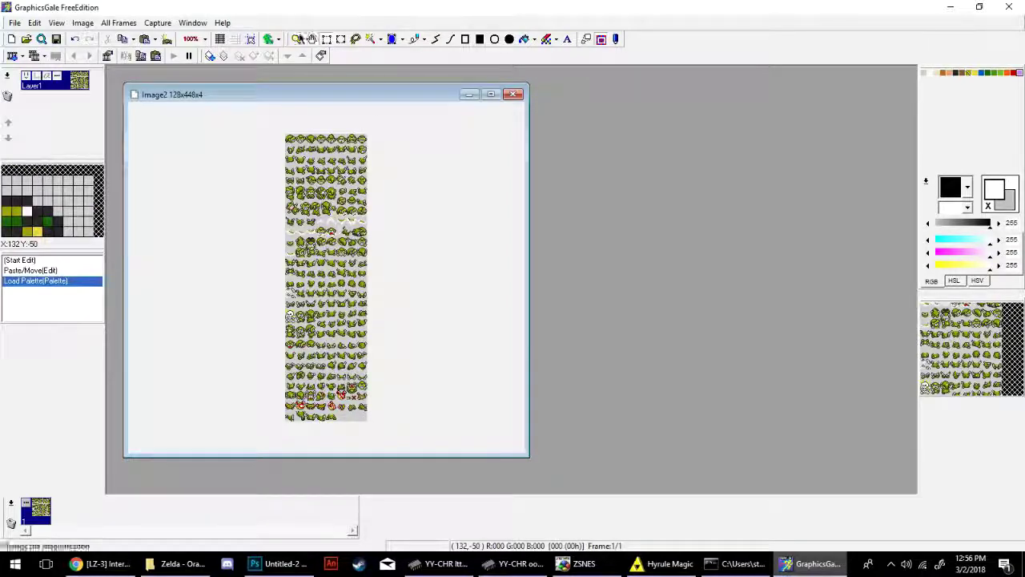
{"action": "left_click", "coordinate": [299, 161]}
{"action": "left_click", "coordinate": [298, 161]}
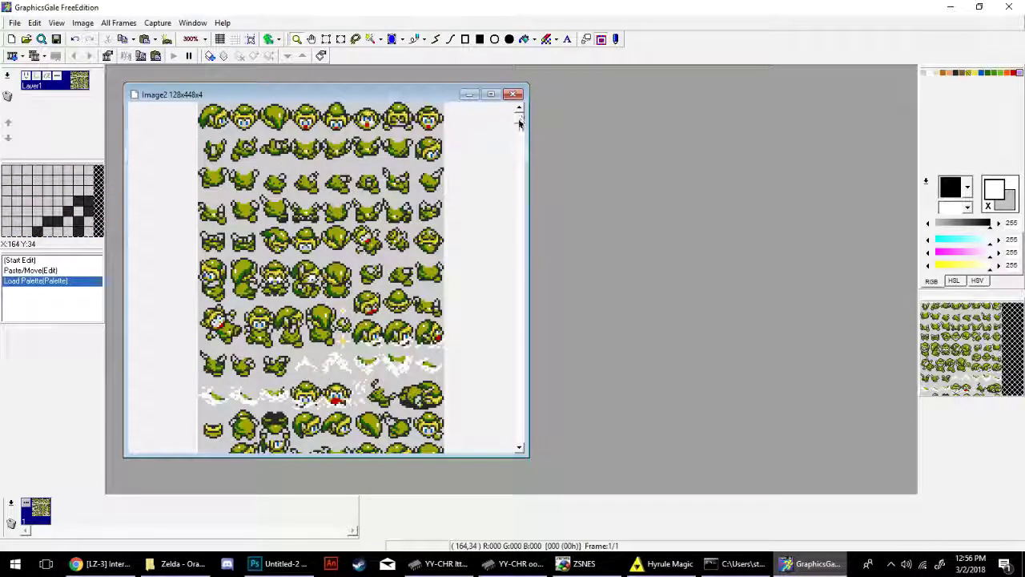
{"action": "left_click_drag", "start_coordinate": [520, 121], "coordinate": [537, 405]}
- Draw a small Pen dot on the face of the second head in the sprite sheet's first row
{"action": "key", "text": "ctrl+v"}
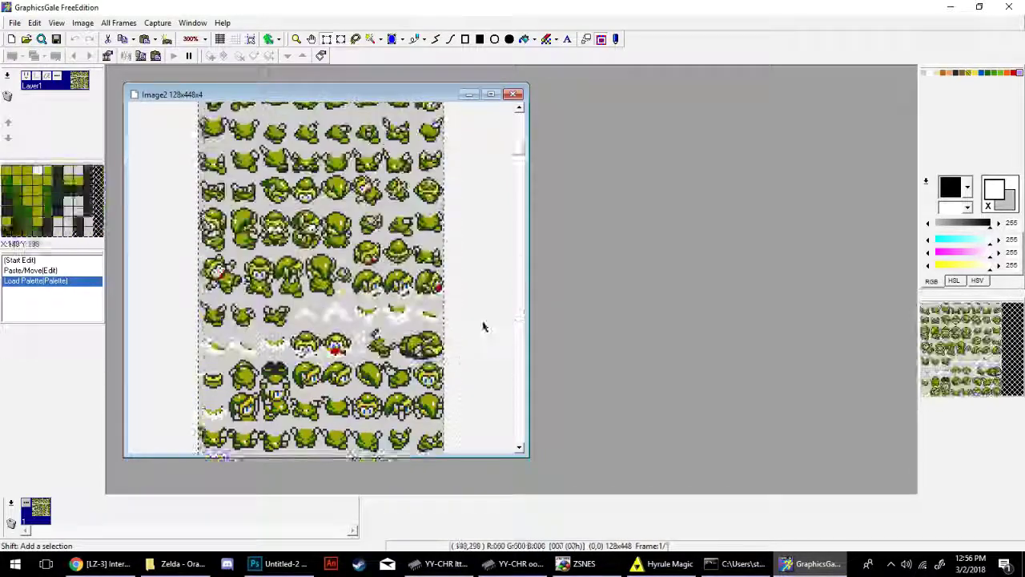
{"action": "left_click", "coordinate": [436, 38]}
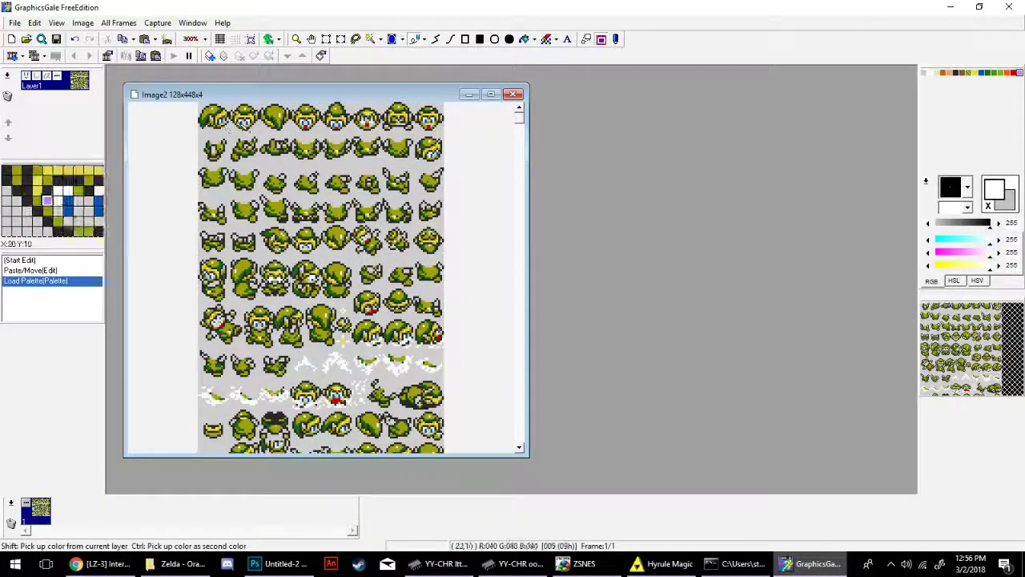
{"action": "left_click", "coordinate": [243, 123]}
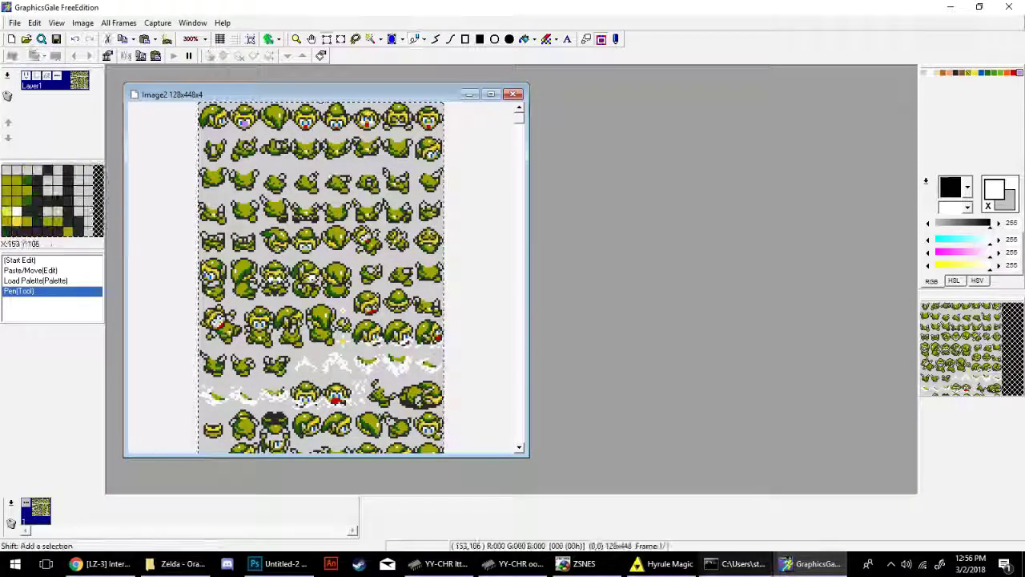
- Transfer the edited sprite sheet to Hyrule Magic by pasting it into the Graphic editor for Link's graphics
{"action": "left_click", "coordinate": [670, 563]}
{"action": "left_click", "coordinate": [464, 293]}
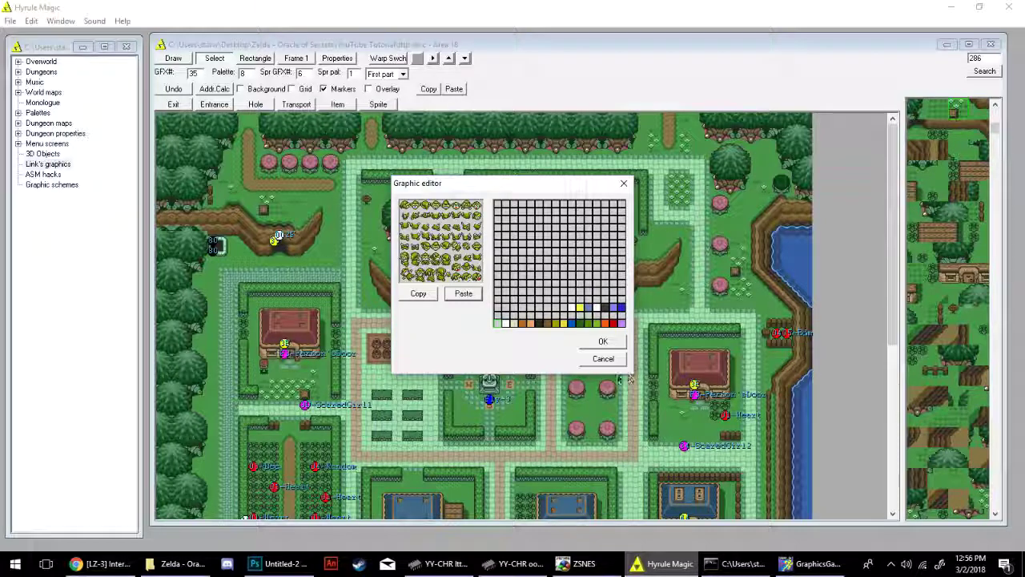
{"action": "left_click", "coordinate": [793, 564]}
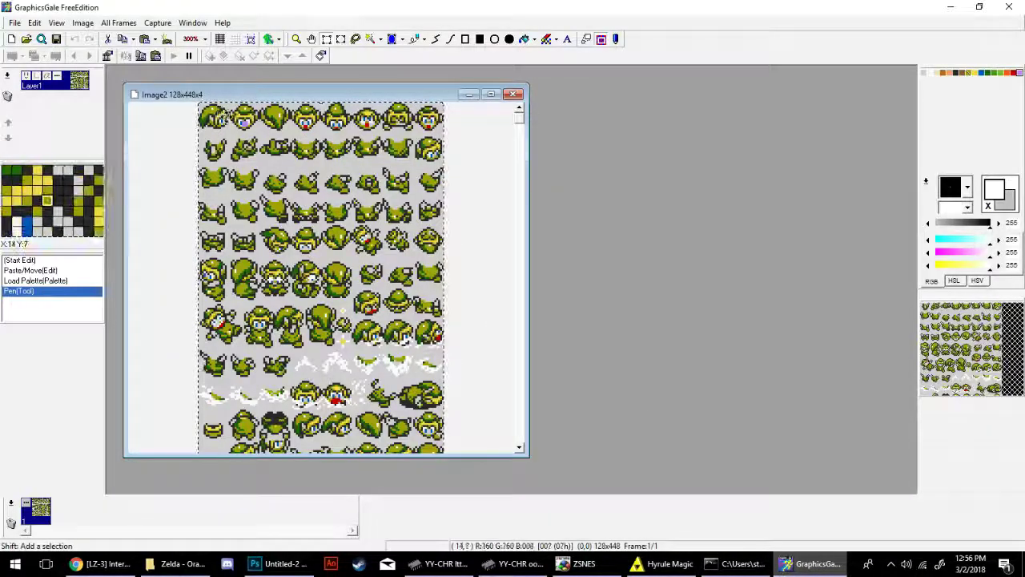
{"action": "left_click", "coordinate": [483, 206]}
{"action": "left_click", "coordinate": [661, 563]}
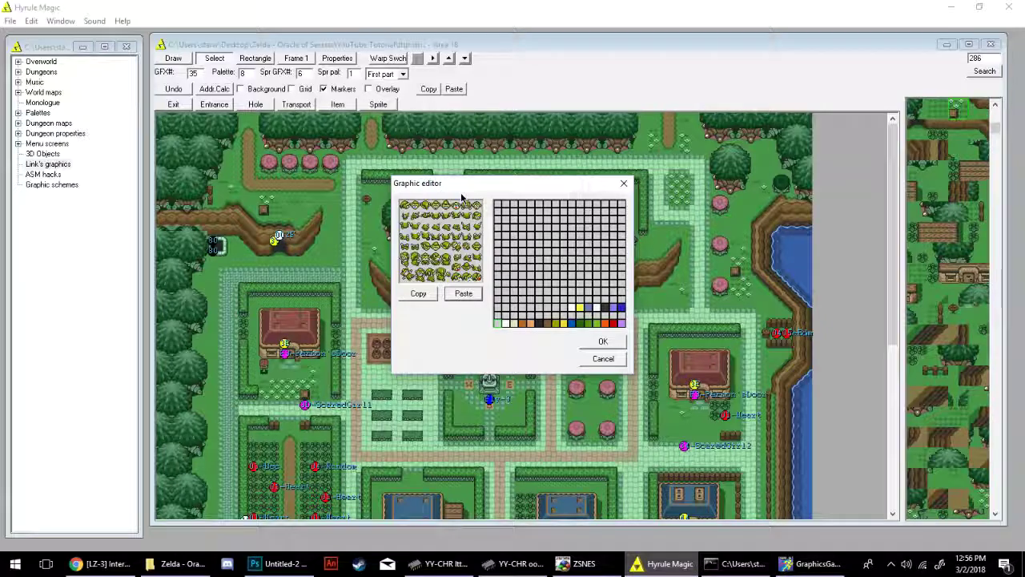
- Switch to YY-CHR, examine Link's sprites and the nearby tiles in lttp.bin, and minimize it
{"action": "left_click", "coordinate": [439, 564]}
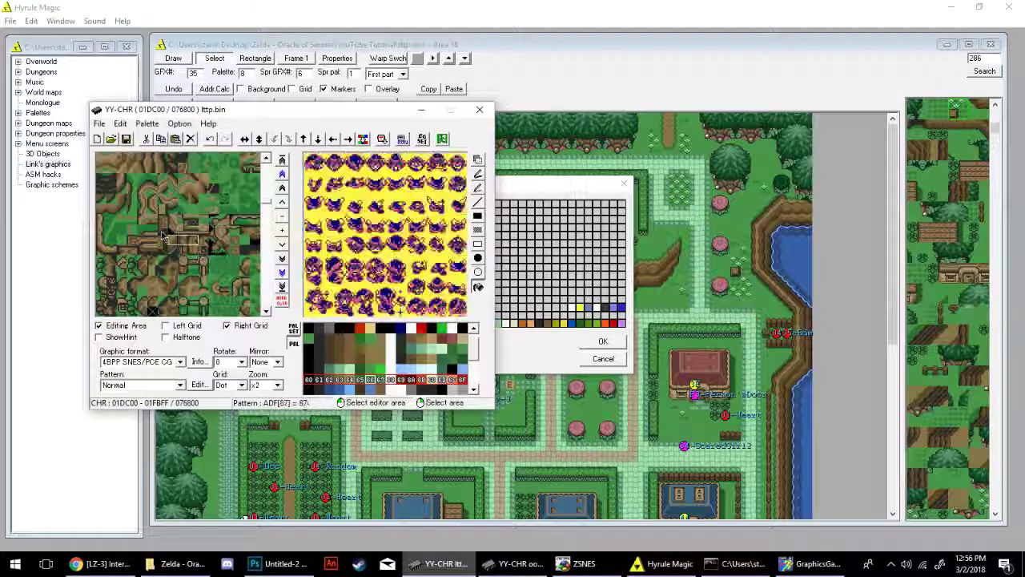
{"action": "left_click_drag", "start_coordinate": [160, 224], "coordinate": [104, 184]}
{"action": "scroll", "coordinate": [105, 185], "scroll_direction": "down", "scroll_amount": 5}
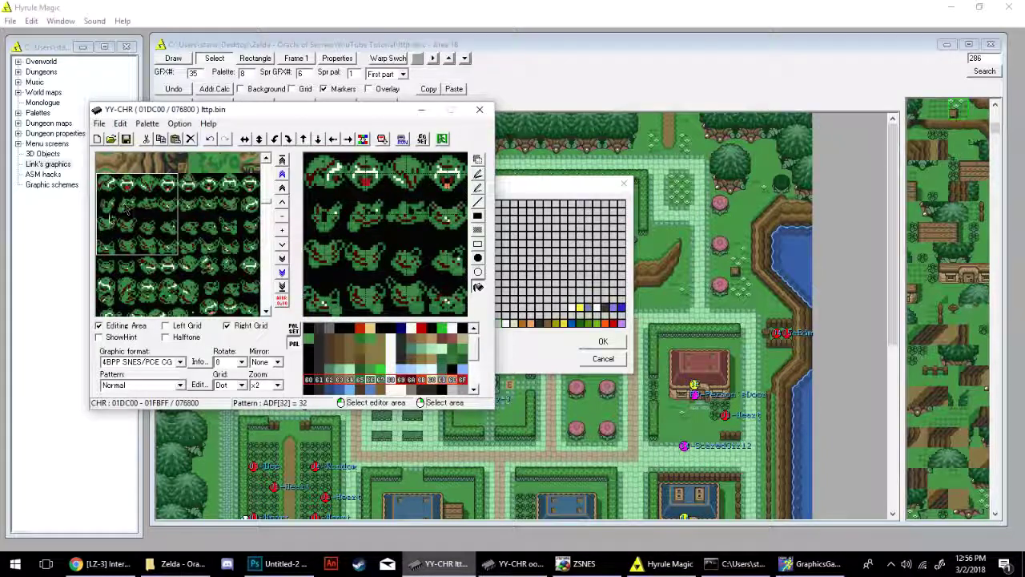
{"action": "scroll", "coordinate": [170, 227], "scroll_direction": "up", "scroll_amount": 4}
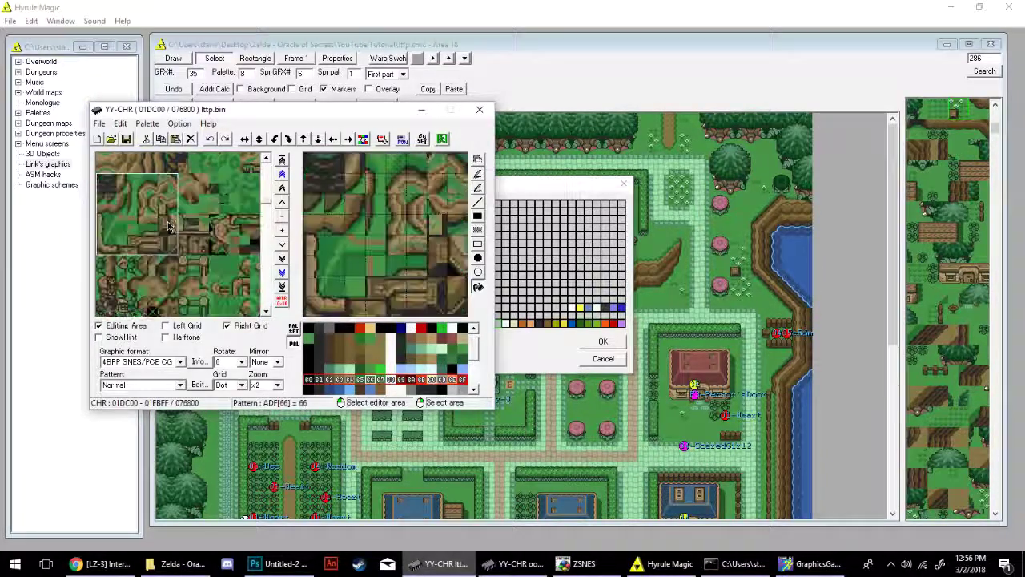
{"action": "left_click", "coordinate": [422, 109]}
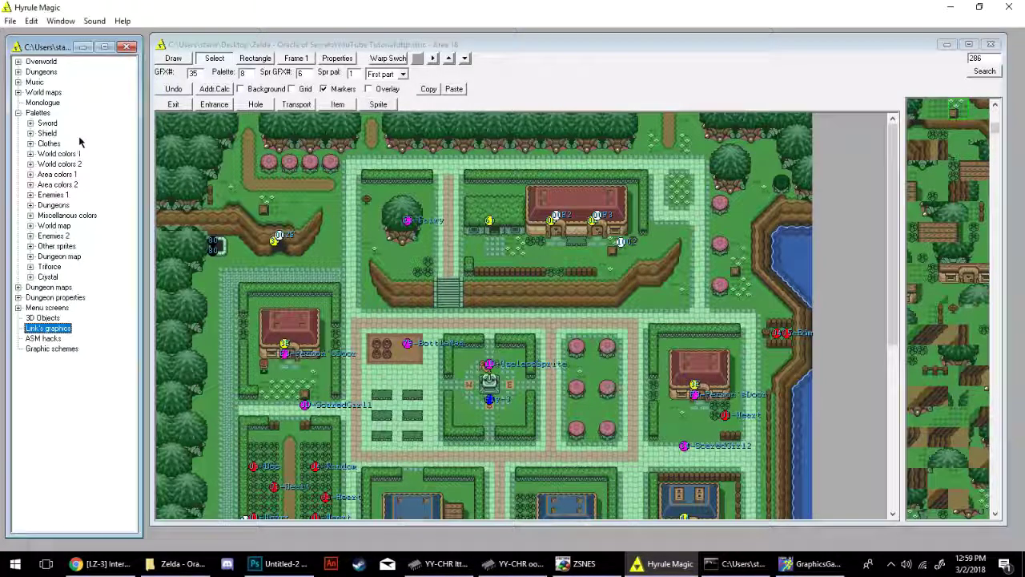
- Open Link's graphics in the Graphic editor to examine the sheet, and close it without changes
{"action": "double_click", "coordinate": [48, 329]}
{"action": "left_click_drag", "start_coordinate": [451, 200], "coordinate": [547, 175]}
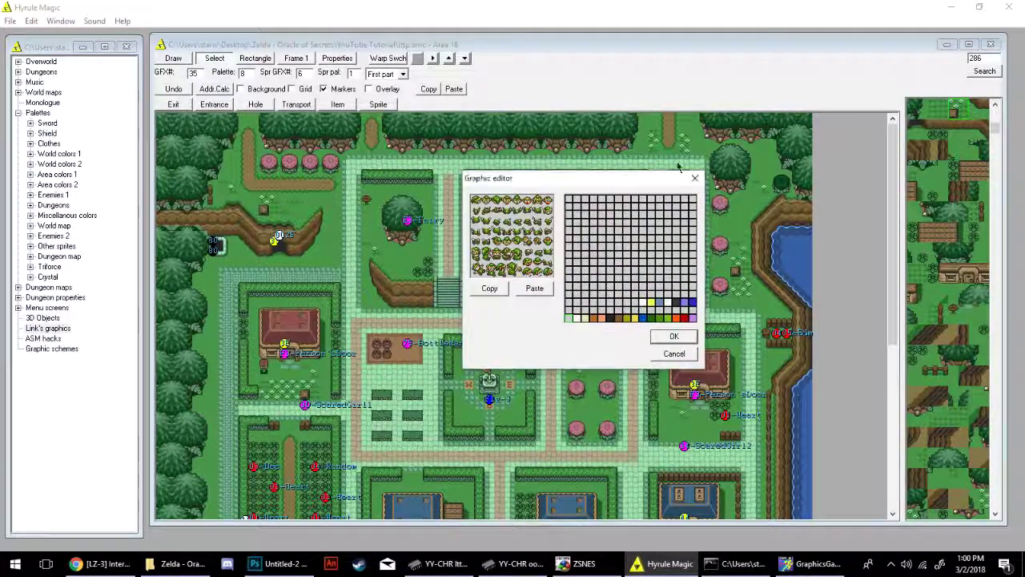
{"action": "key", "text": "Escape"}
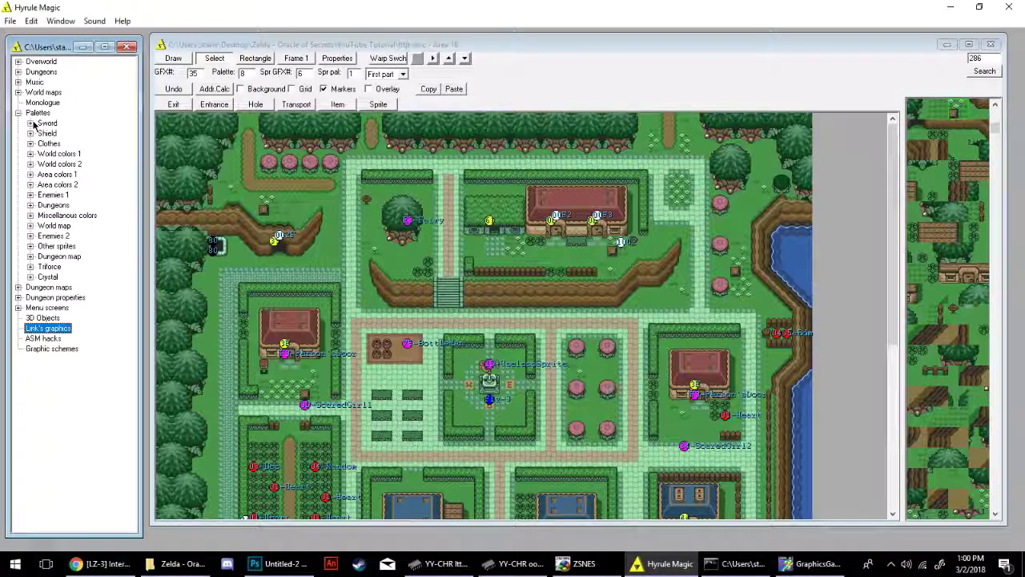
- View Sword palettes 0 and 1 and close their windows
{"action": "left_click", "coordinate": [30, 122]}
{"action": "double_click", "coordinate": [67, 133]}
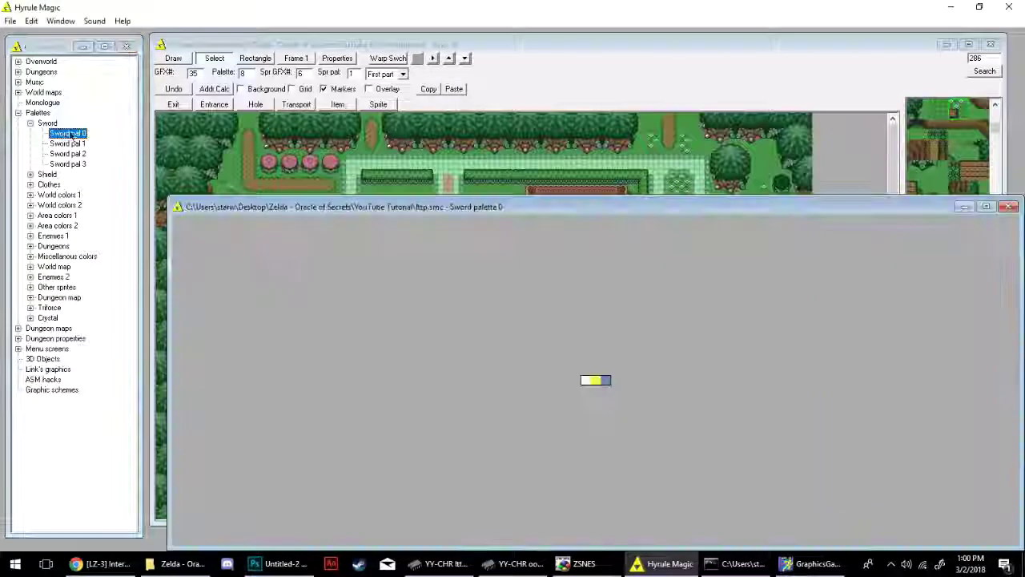
{"action": "left_click", "coordinate": [1011, 207]}
{"action": "double_click", "coordinate": [67, 143]}
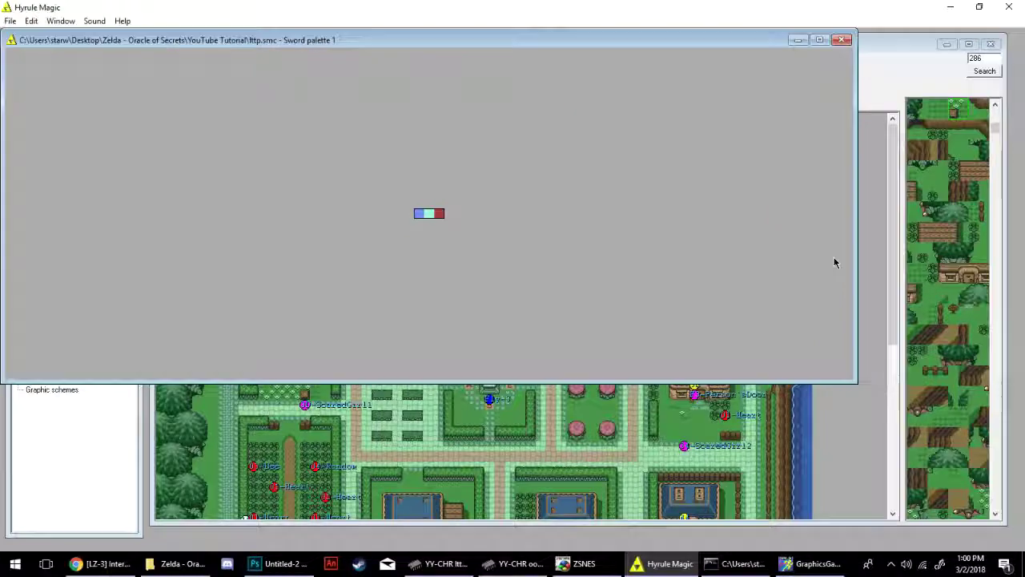
{"action": "left_click", "coordinate": [841, 39]}
- View Shield palette 0 and close its window
{"action": "left_click", "coordinate": [29, 123]}
{"action": "left_click", "coordinate": [29, 133]}
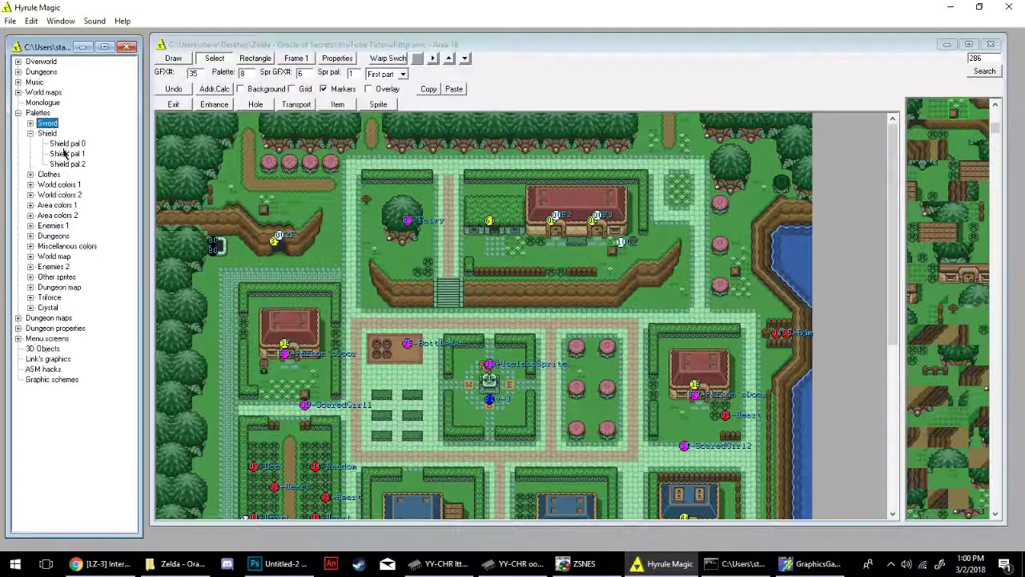
{"action": "double_click", "coordinate": [68, 143]}
{"action": "left_click", "coordinate": [857, 50]}
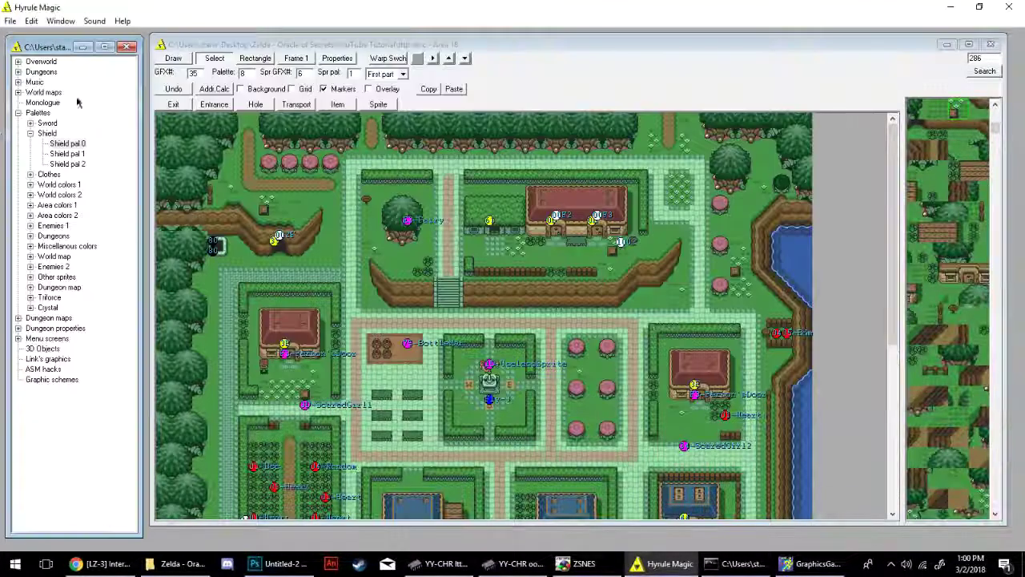
- View Clothes palettes 0 and 1 and close their windows
{"action": "left_click", "coordinate": [30, 133]}
{"action": "left_click", "coordinate": [30, 144]}
{"action": "double_click", "coordinate": [69, 155]}
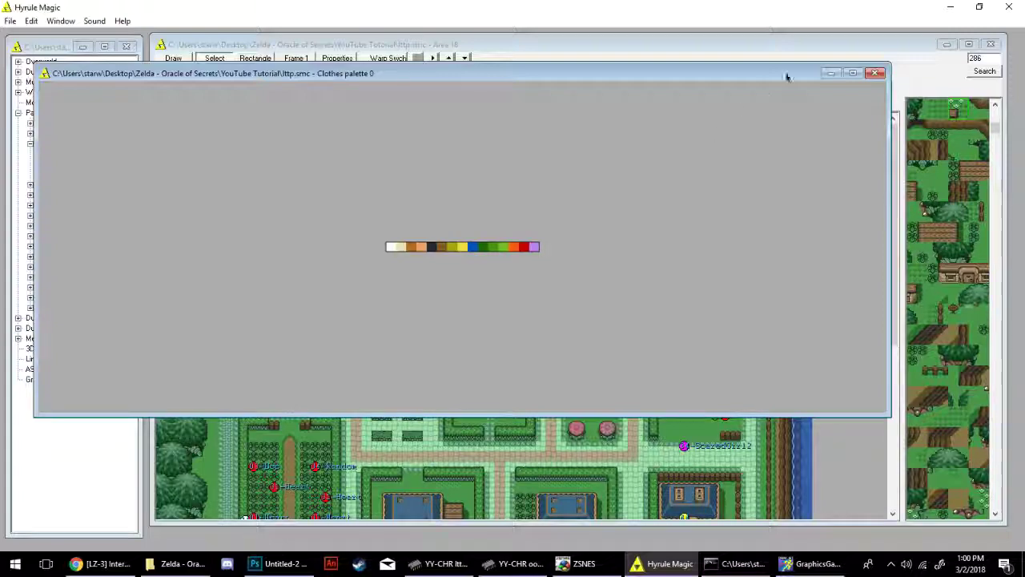
{"action": "left_click", "coordinate": [877, 73]}
{"action": "double_click", "coordinate": [80, 165]}
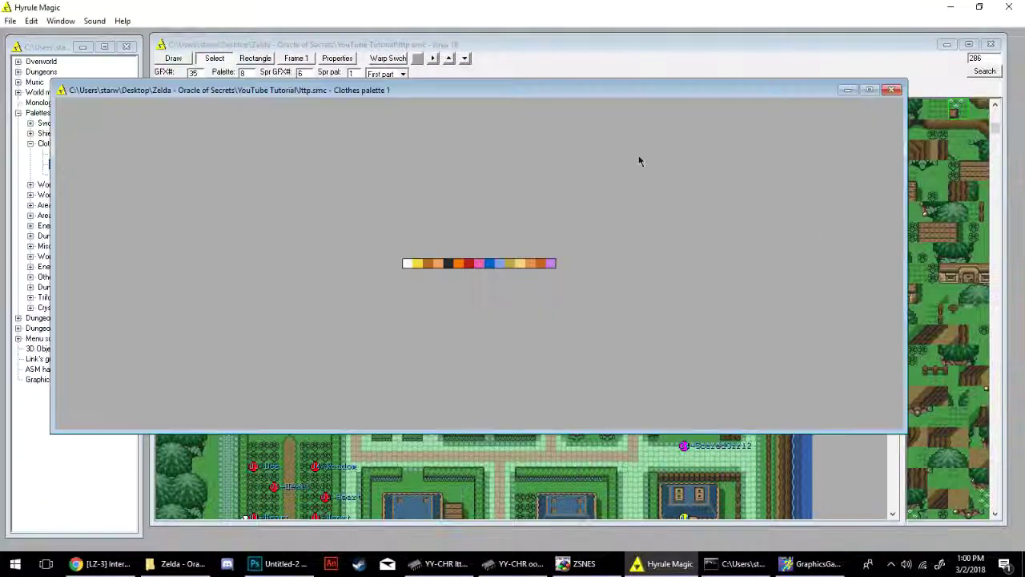
{"action": "left_click", "coordinate": [892, 88]}
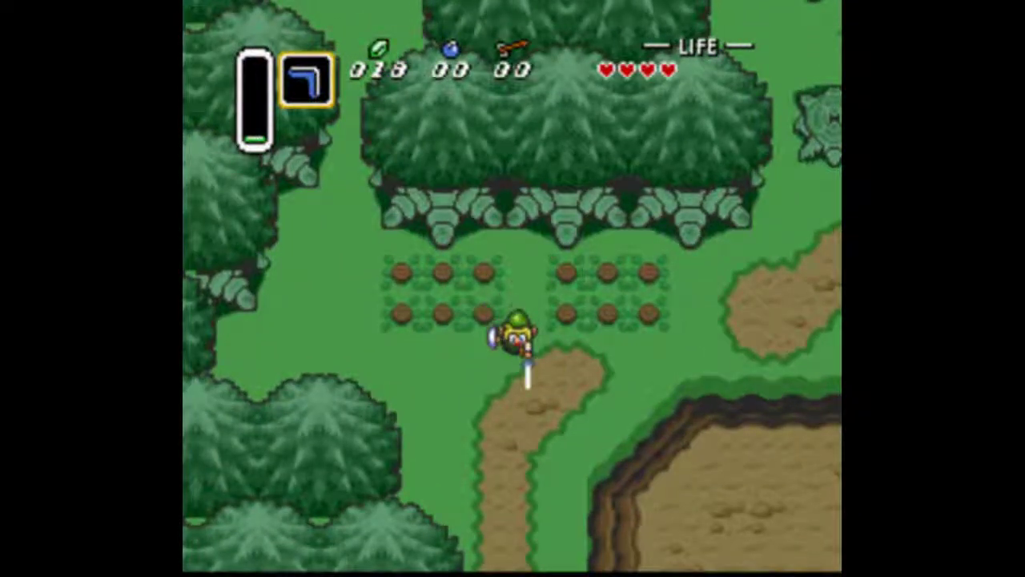
{"action": "key", "text": "Up"}
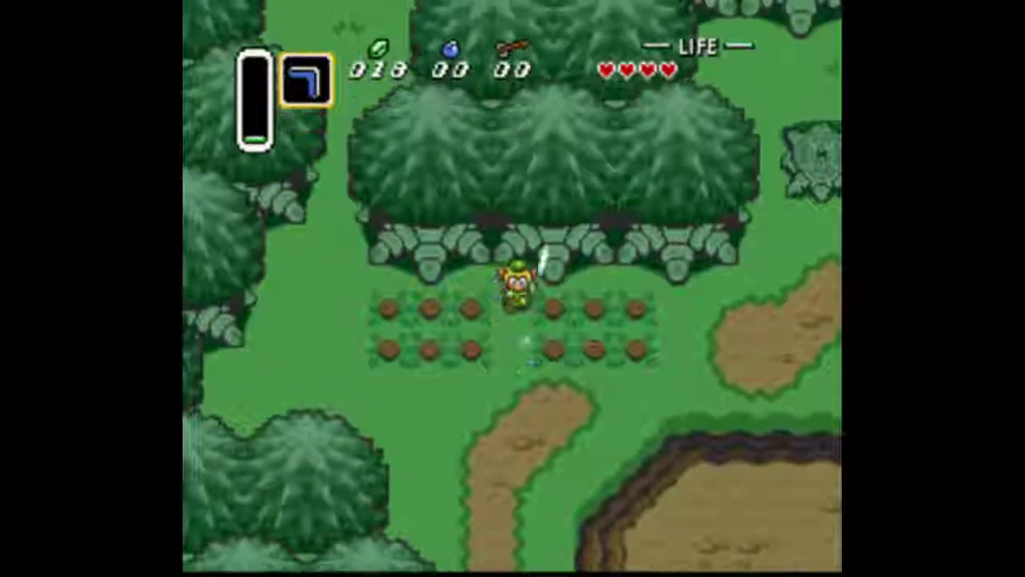